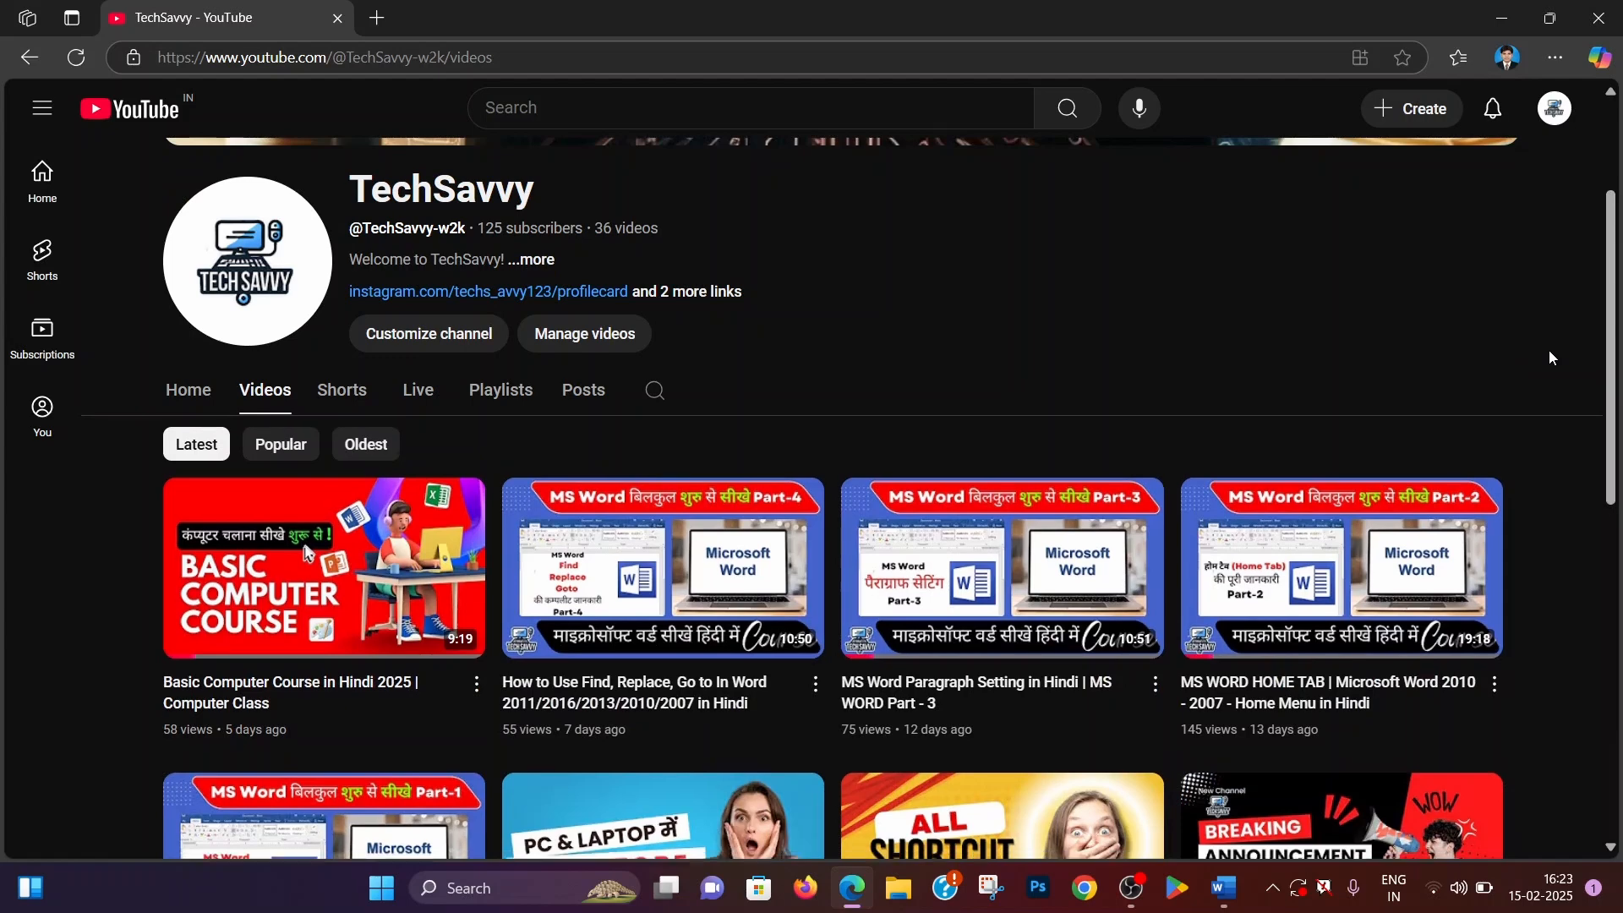
scroll(1552, 356, down, 1)
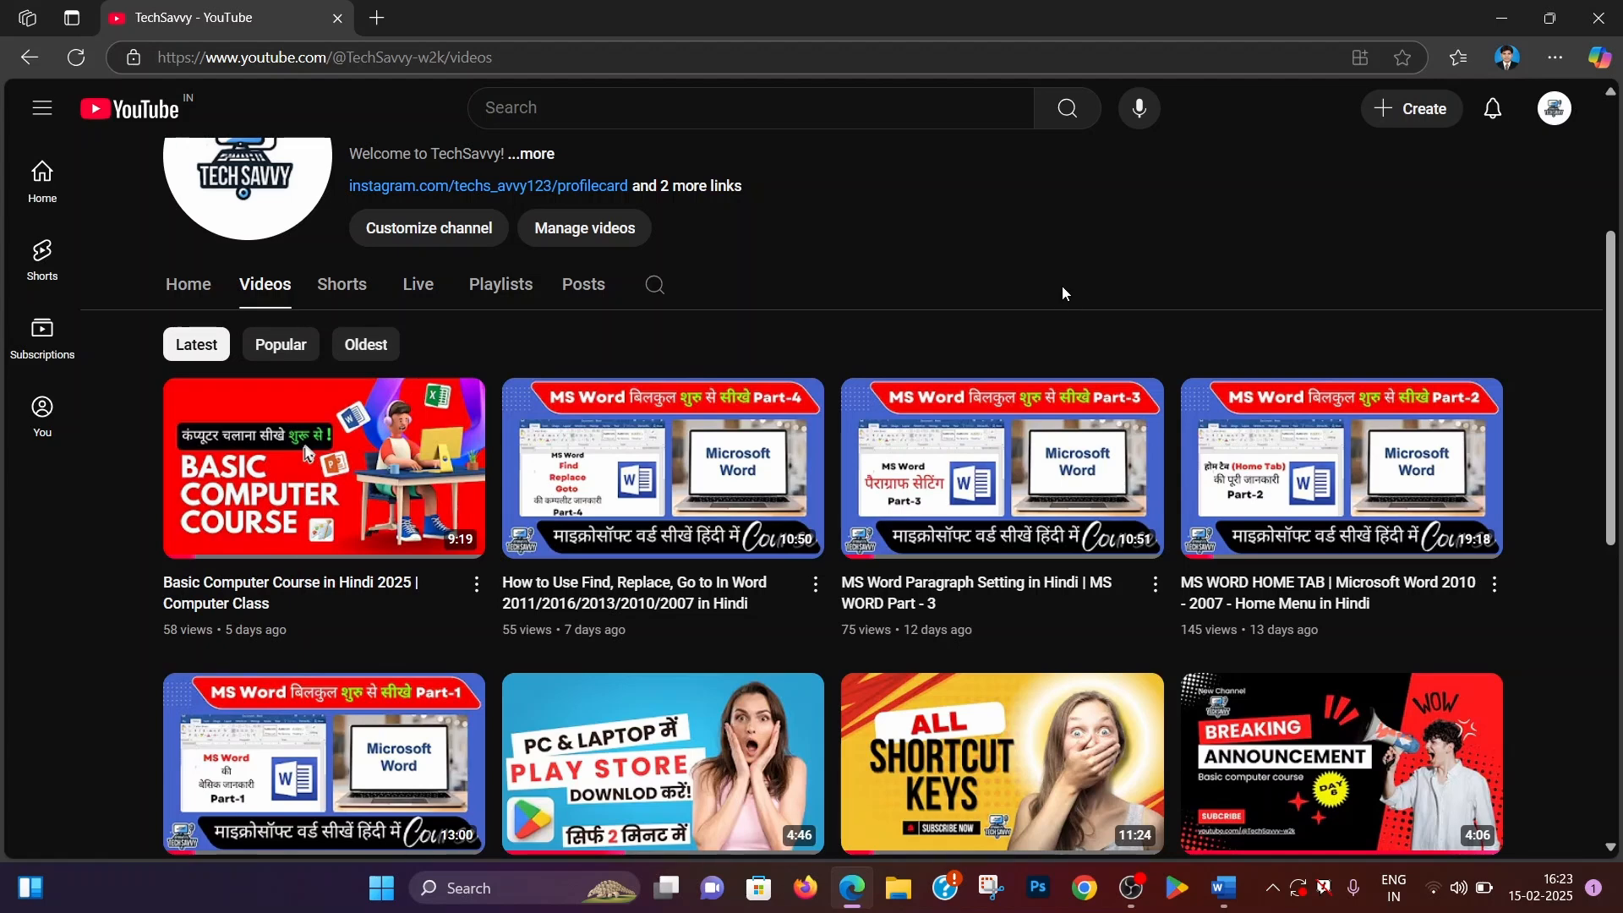
scroll(1063, 292, down, 1)
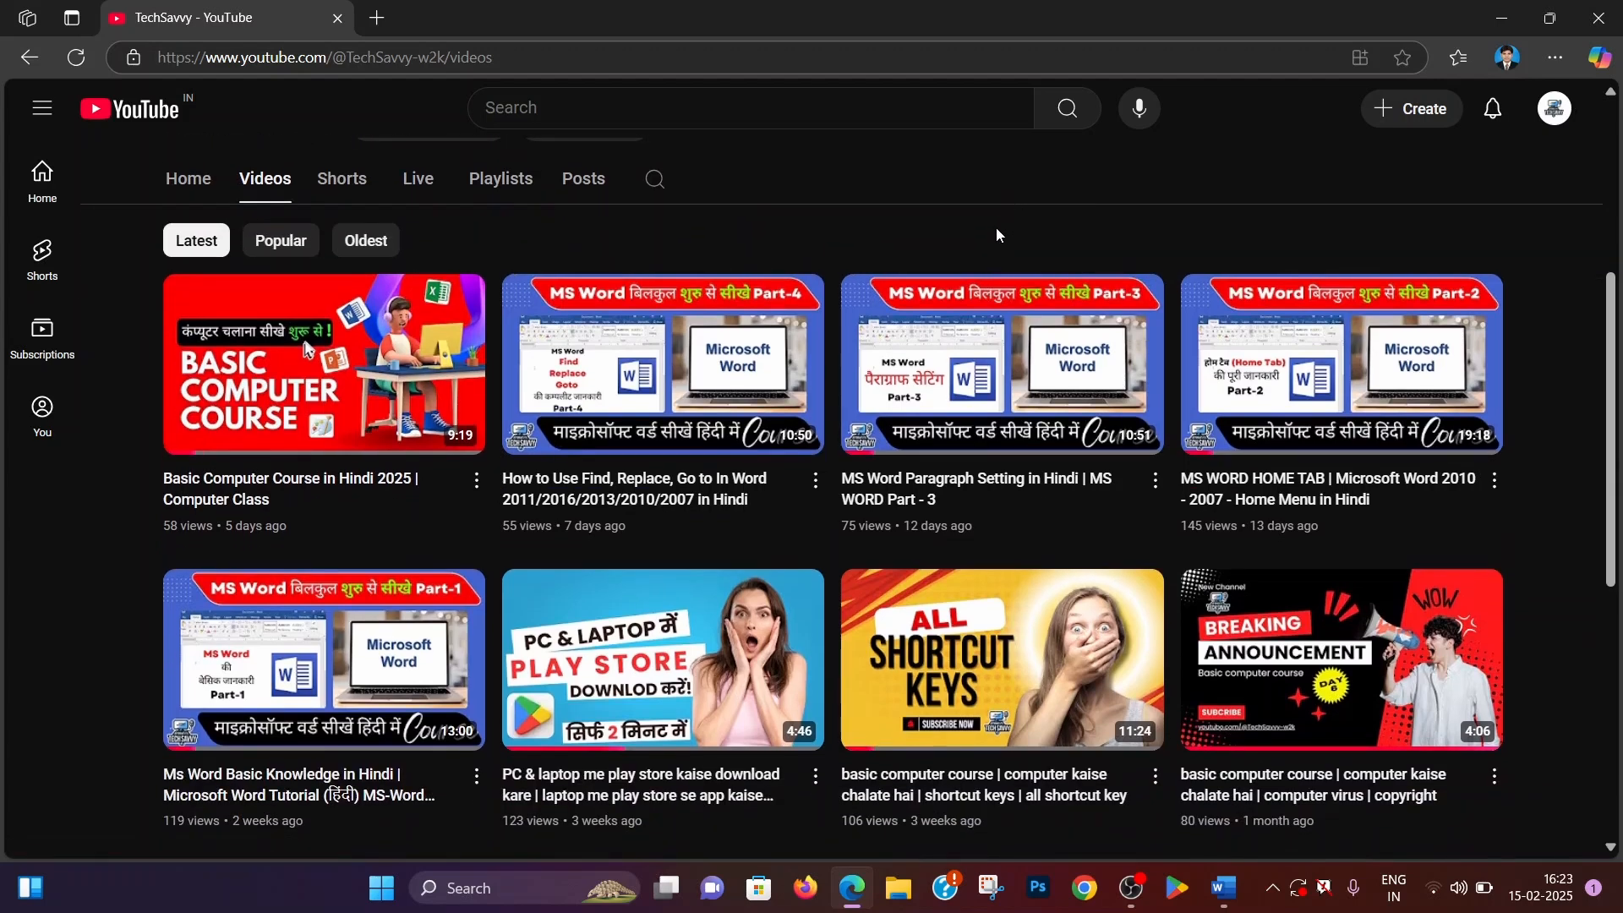
scroll(996, 226, up, 3)
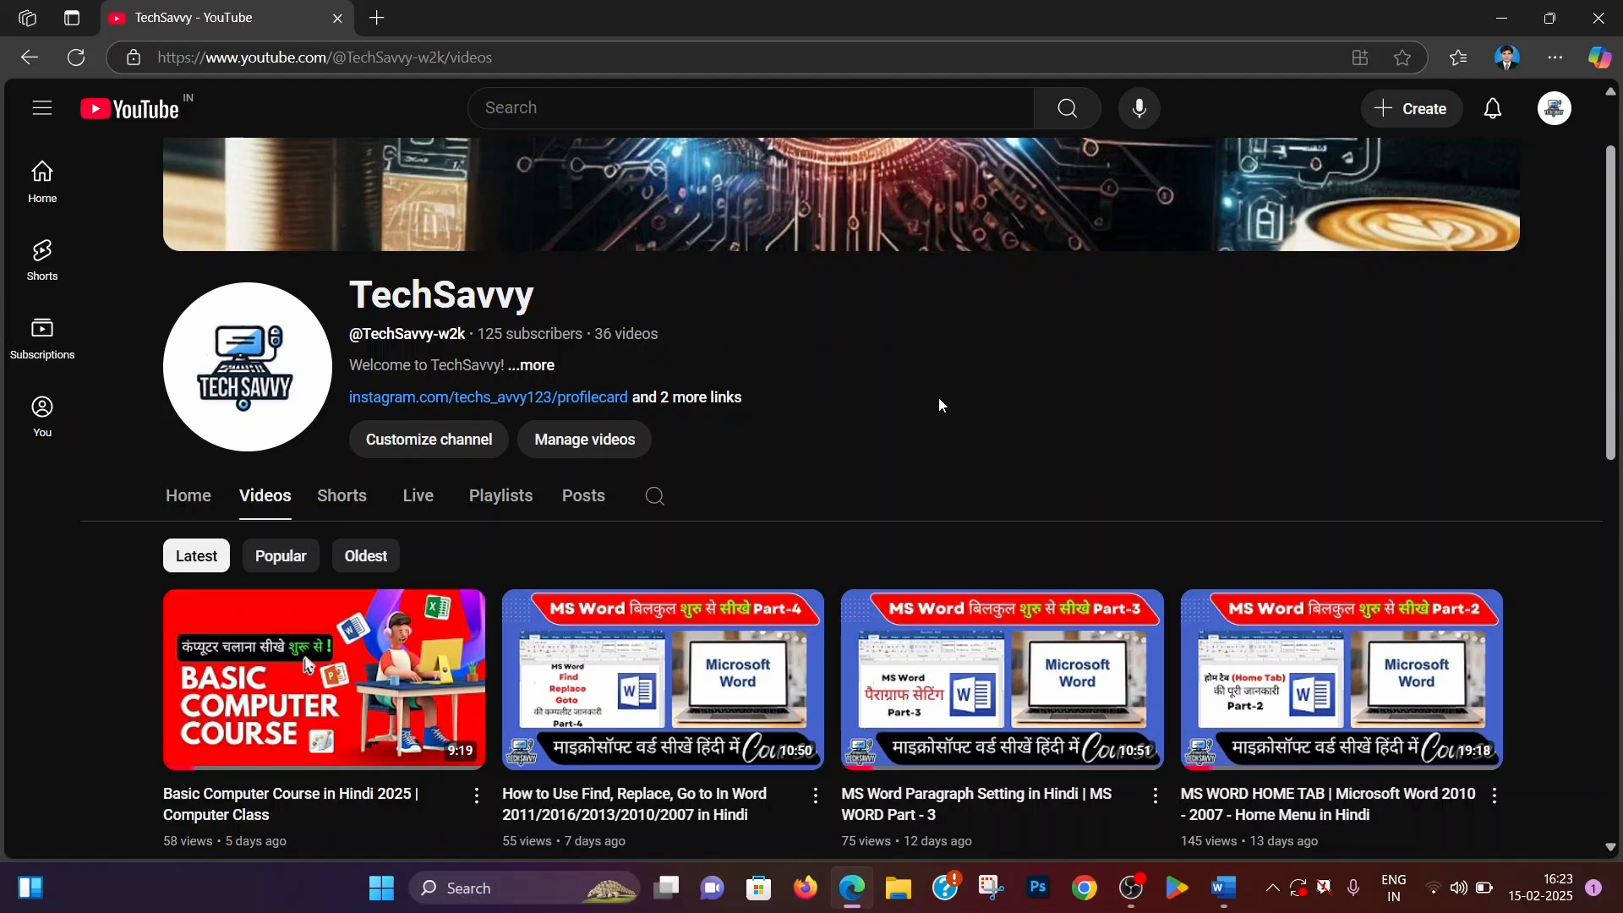
scroll(939, 399, down, 1)
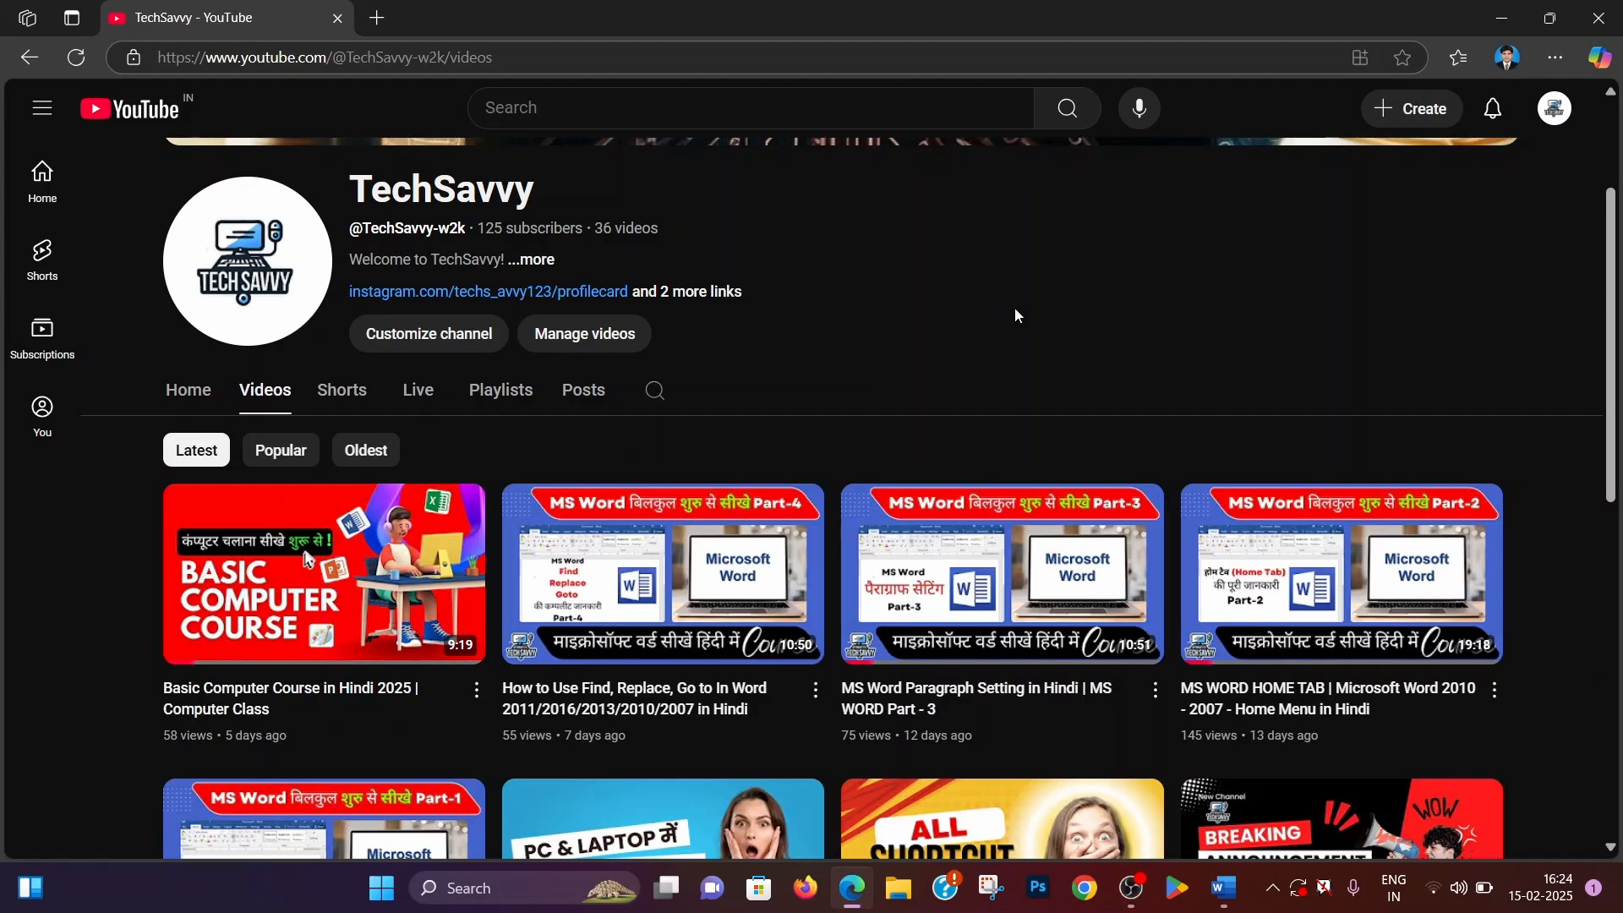
scroll(1012, 311, up, 2)
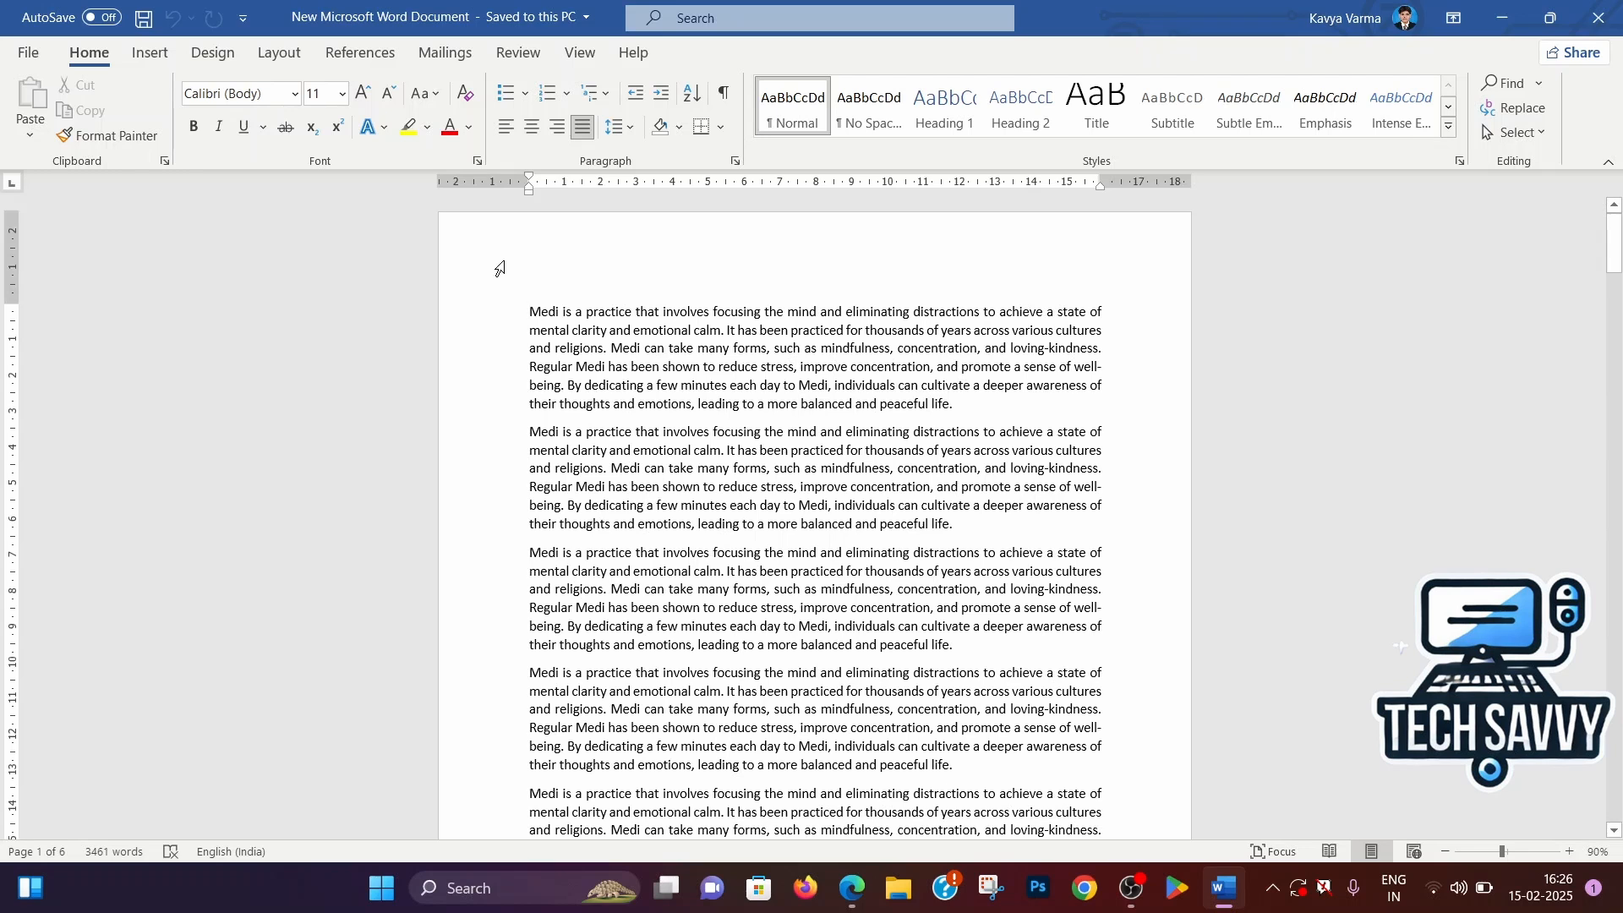
Replace the last letters of the first word "Medi" and the following space with three tabs.
click(565, 318)
key(BackSpace)
key(BackSpace)
key(BackSpace)
key(Tab)
key(Tab)
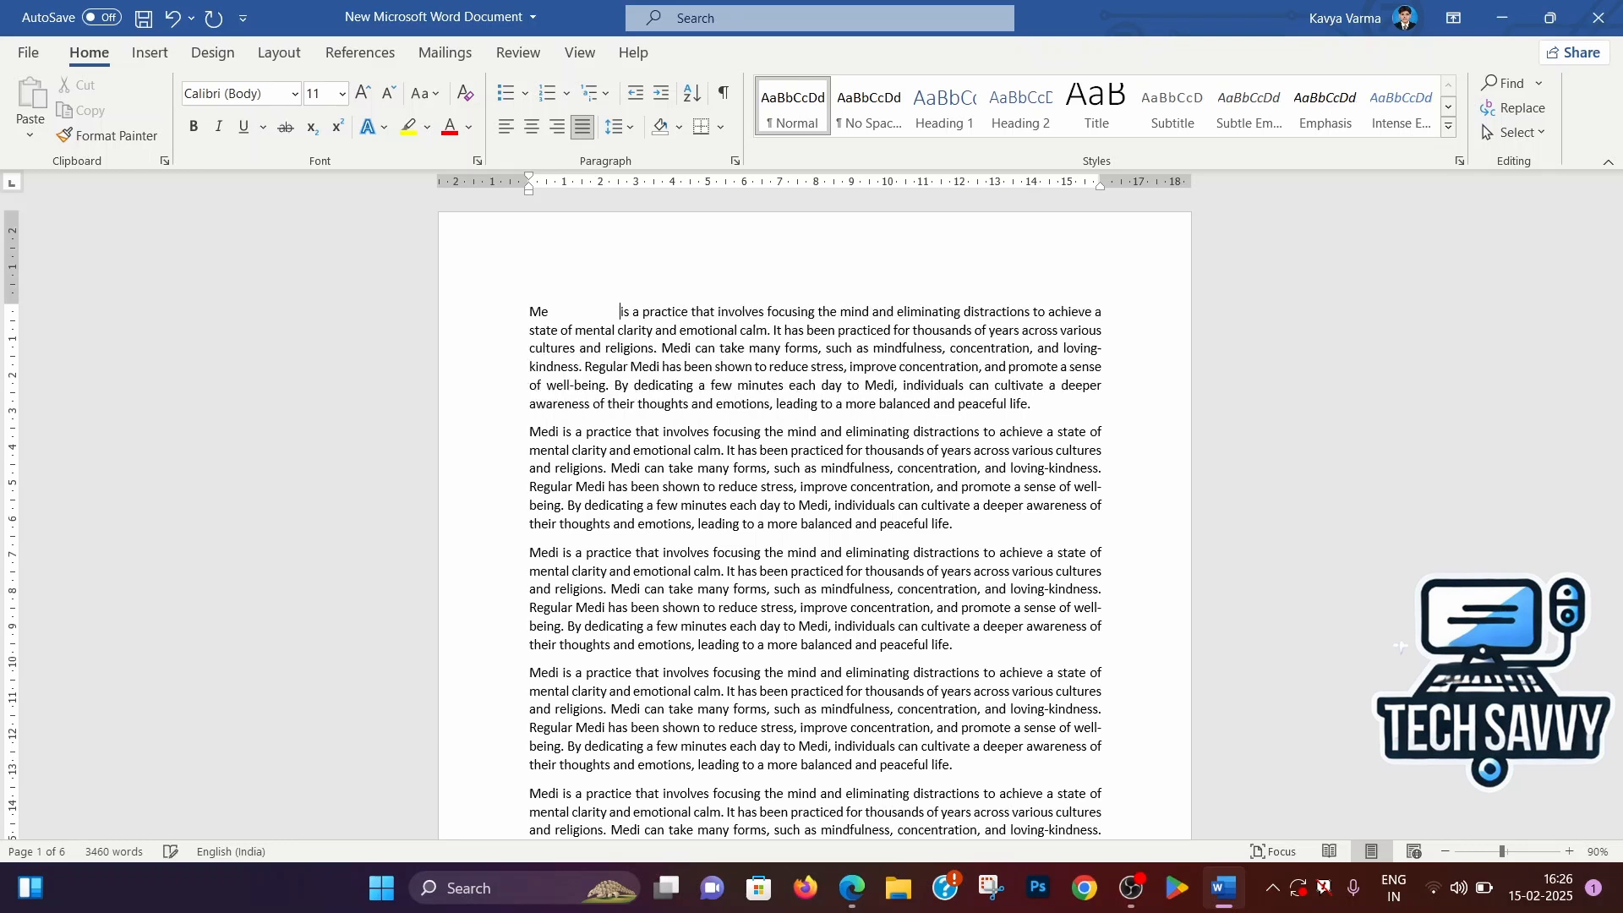
key(Tab)
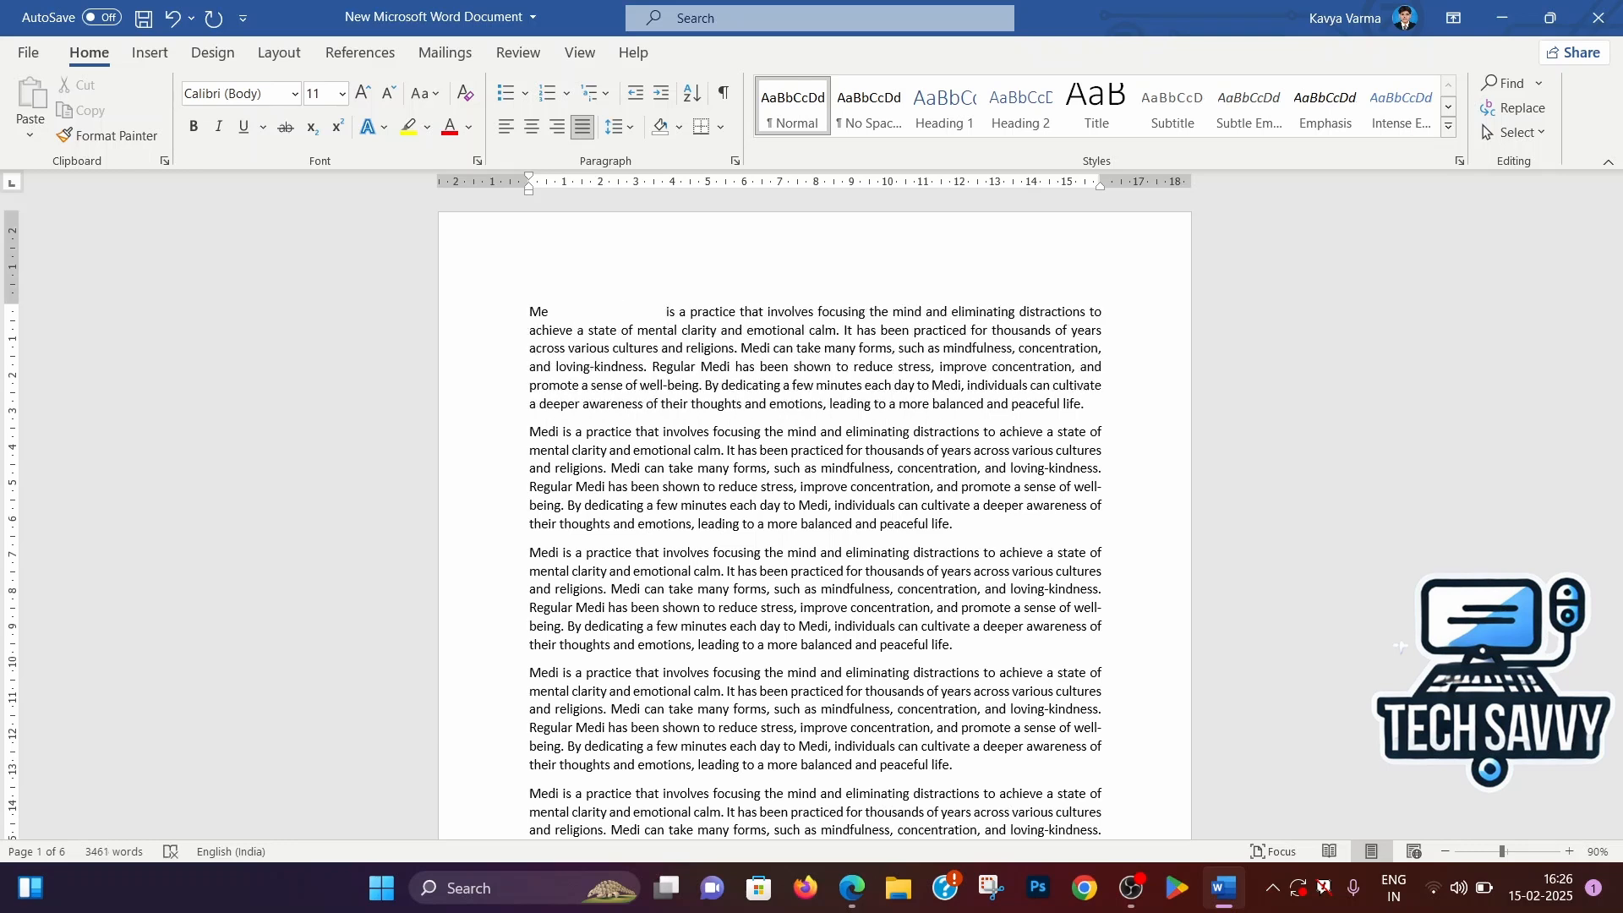
Remove the three tabs, restore the first word as "Medi" followed by a space, and save the document.
key(BackSpace)
key(BackSpace)
key(BackSpace)
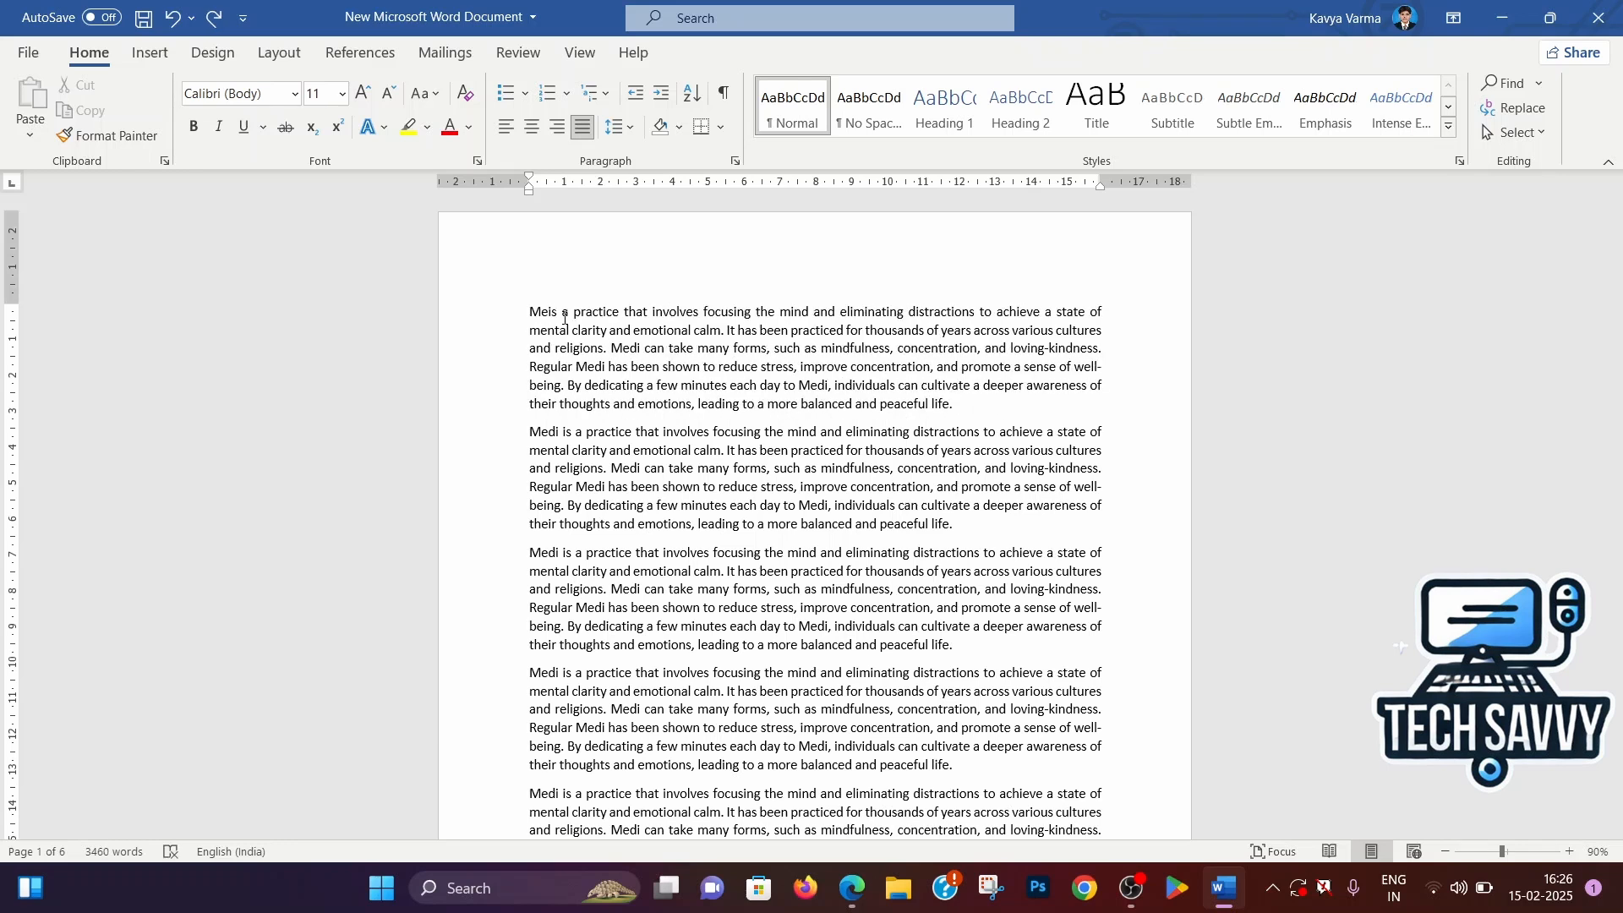
text(d)
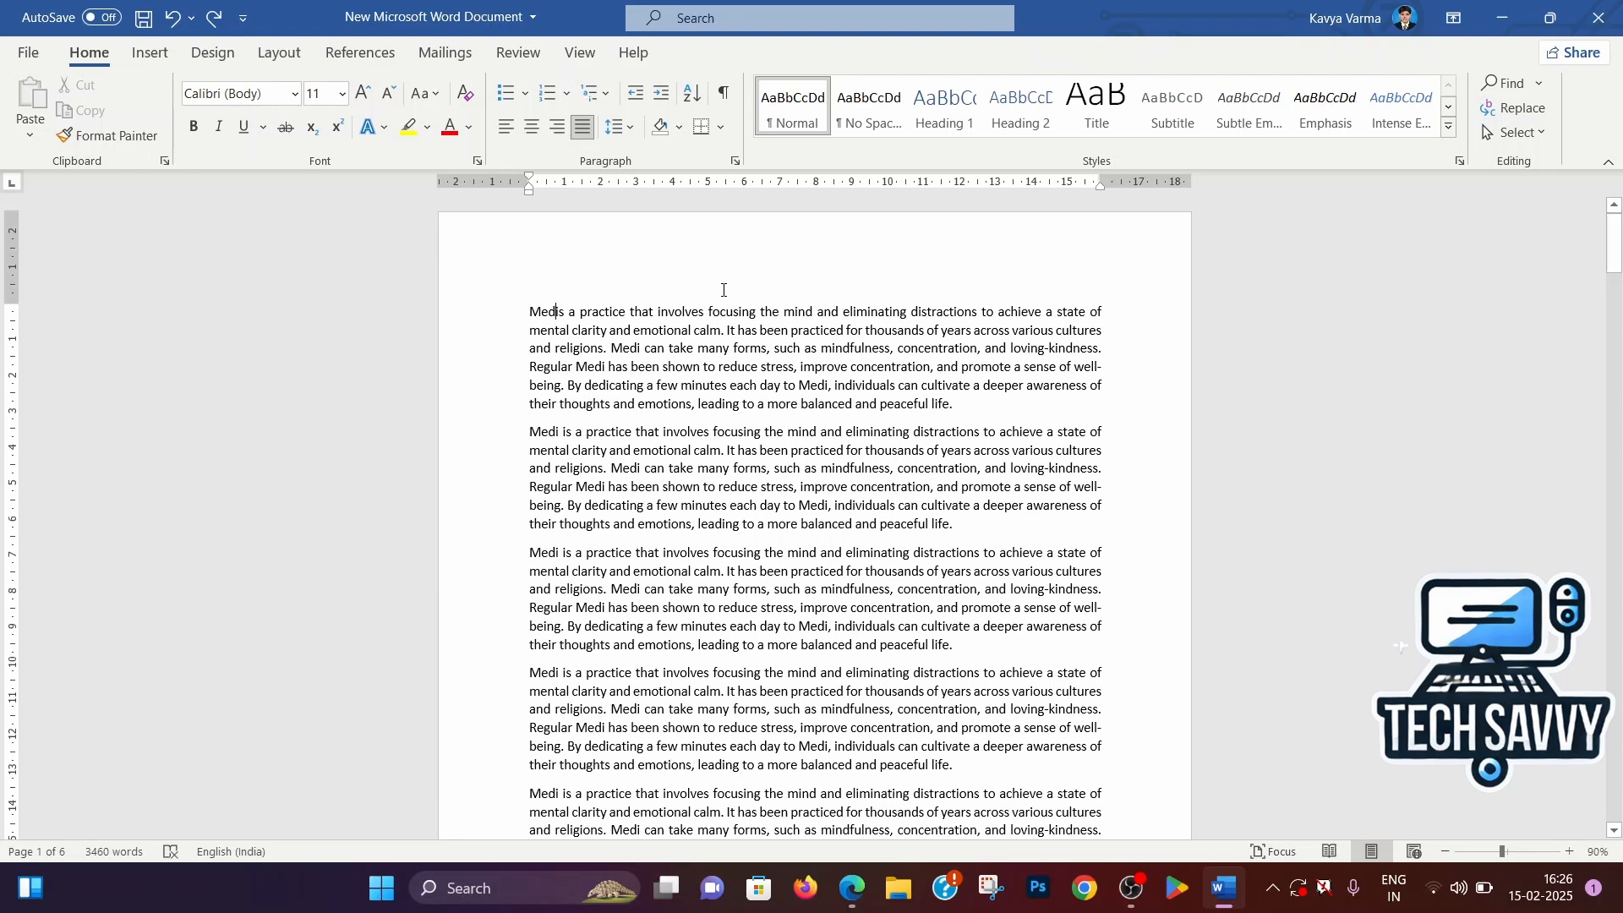
text(i)
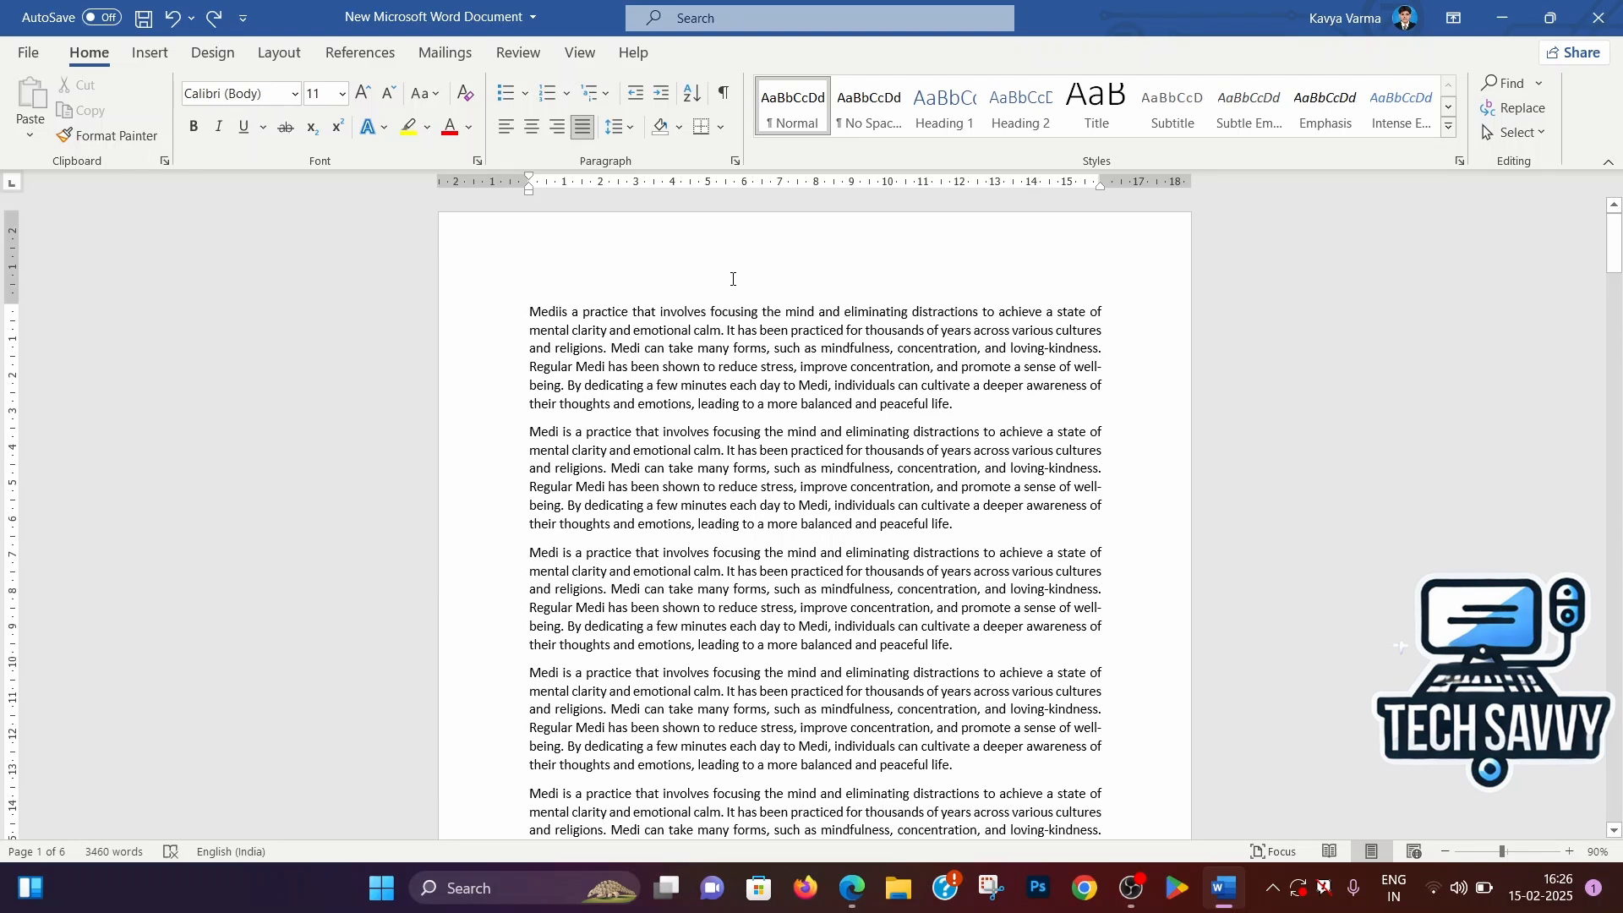
key(ctrl+s)
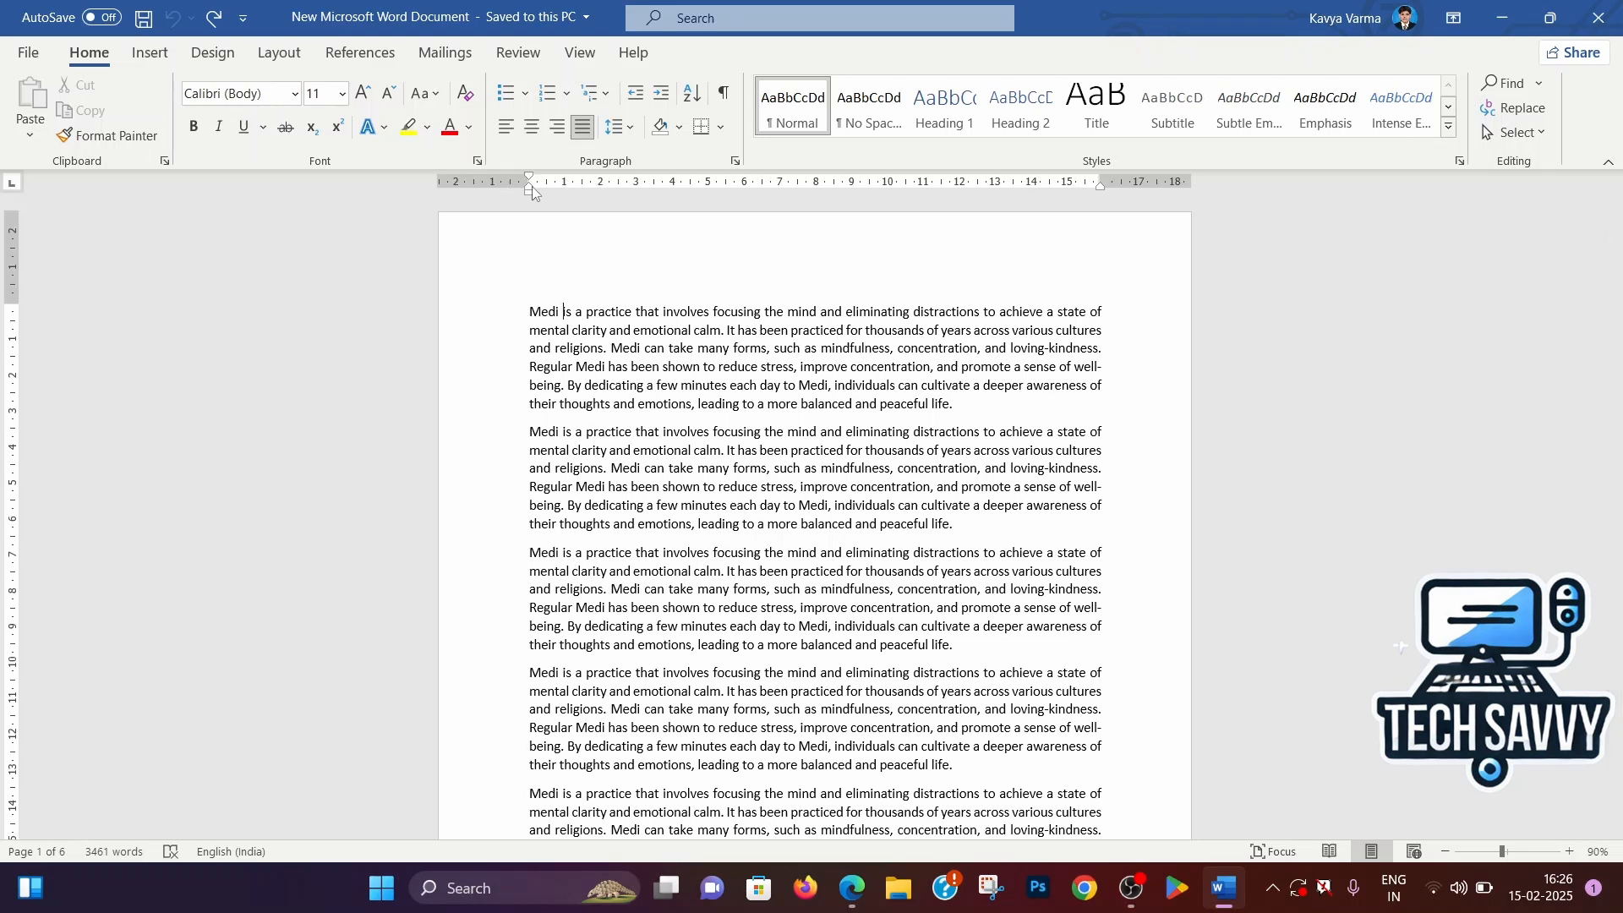
Narrow the left and right page margins to about 1 cm each on the ruler and reduce the top margin.
mouse_move(530, 186)
mouse_down()
mouse_move(469, 174)
mouse_move(547, 179)
mouse_move(446, 180)
mouse_move(471, 183)
mouse_up()
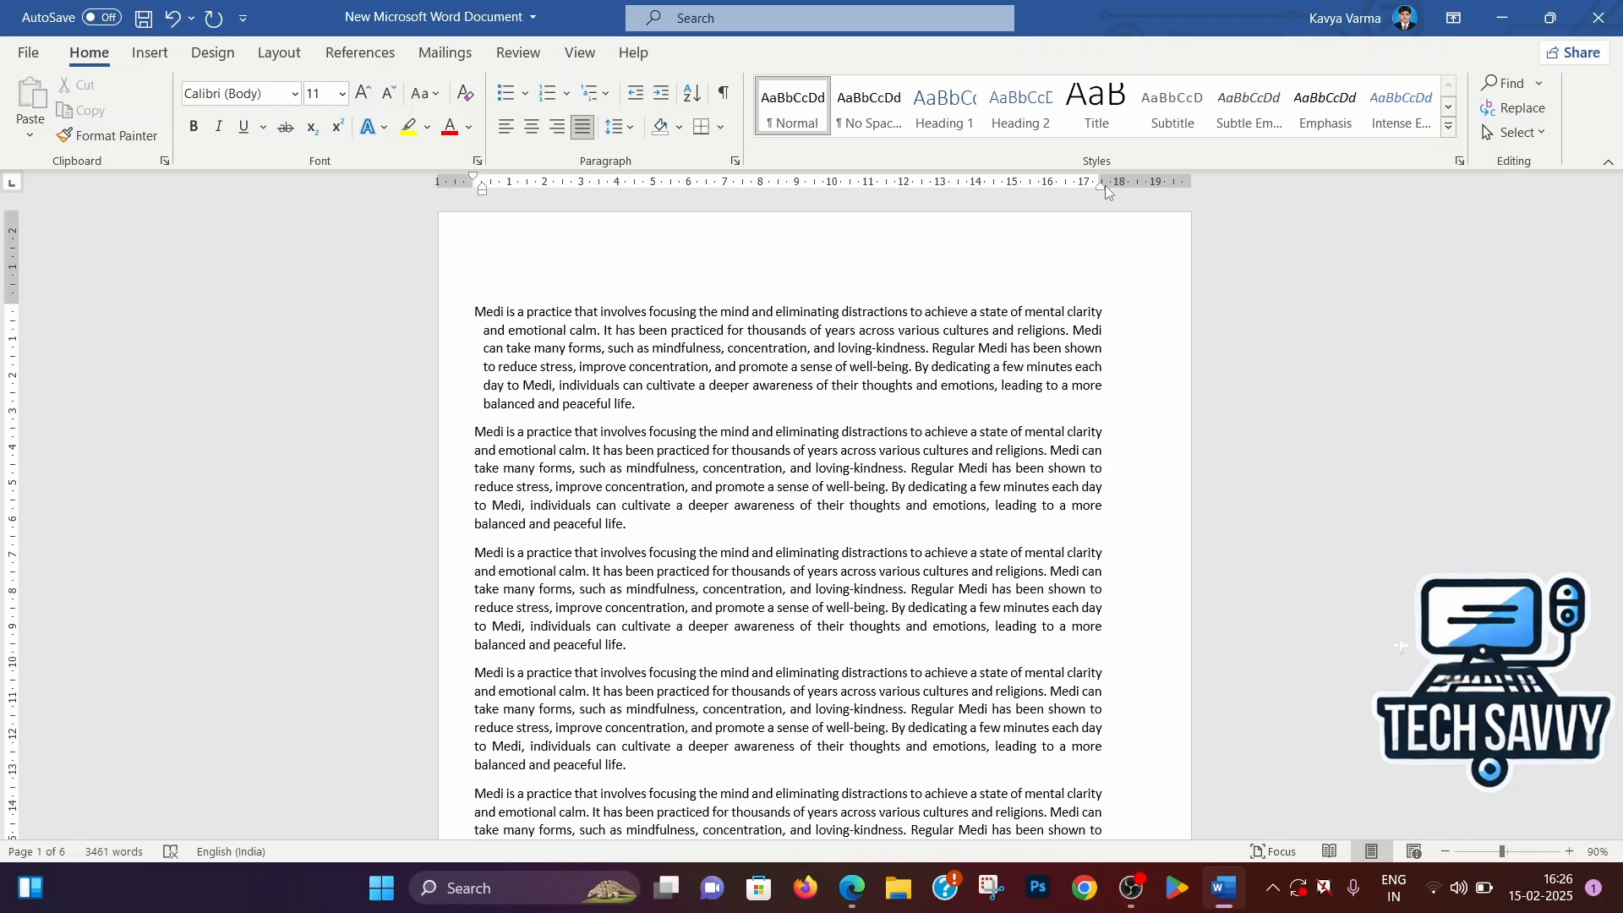
drag(1103, 183, 1156, 183)
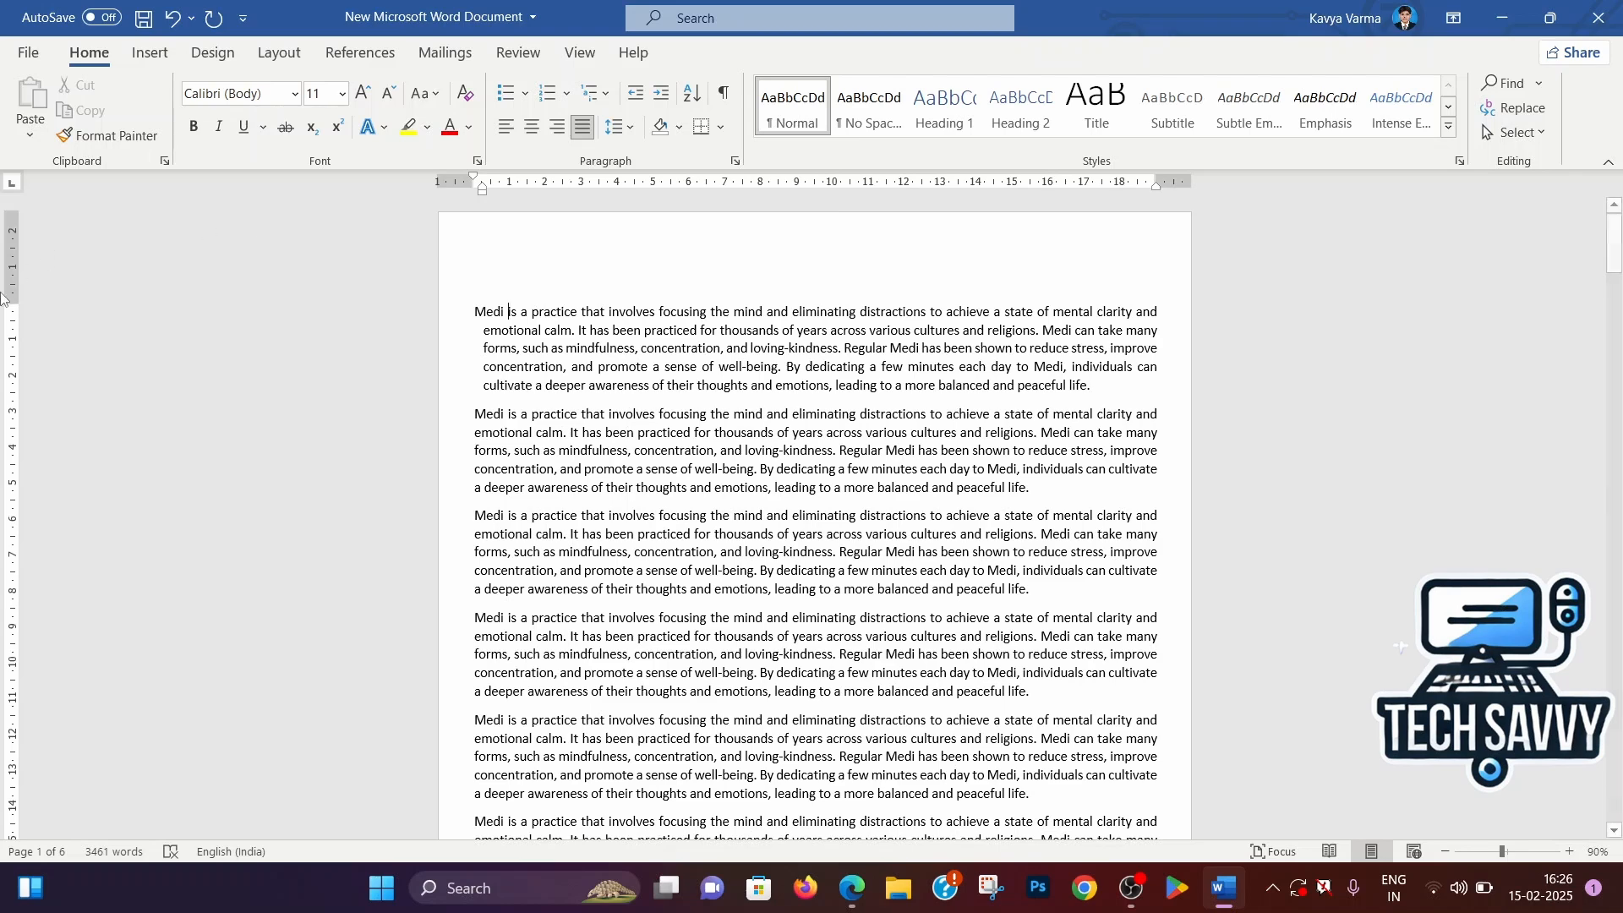
mouse_move(17, 300)
mouse_down()
mouse_move(10, 247)
mouse_move(8, 311)
mouse_move(26, 283)
mouse_up()
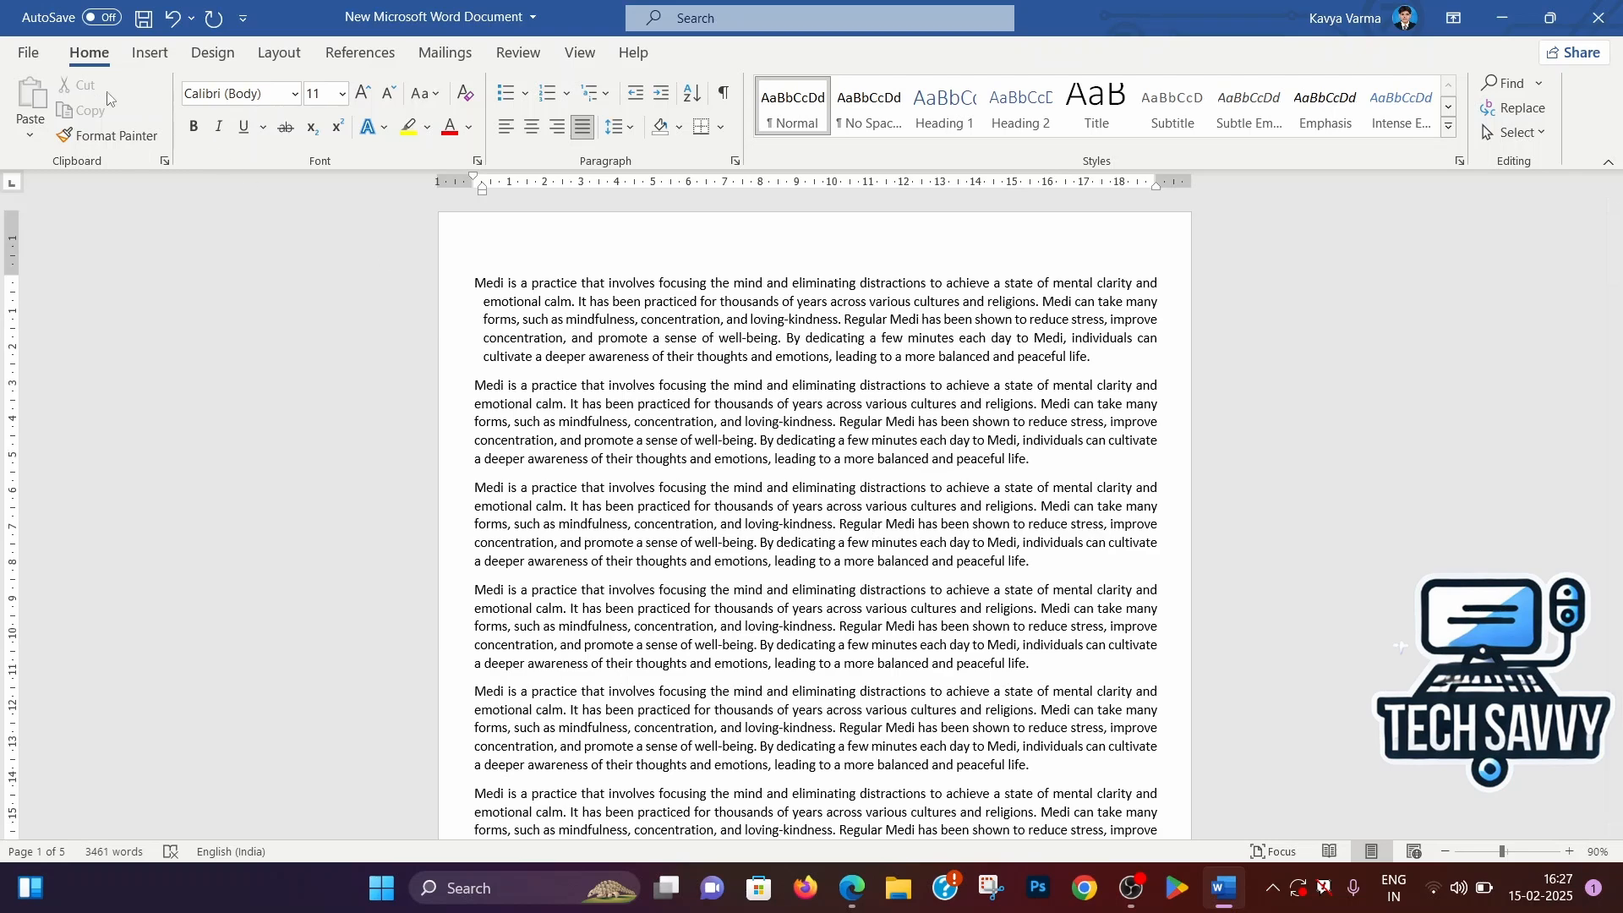
Check the page margins in the document's print preview and return to the document.
click(38, 61)
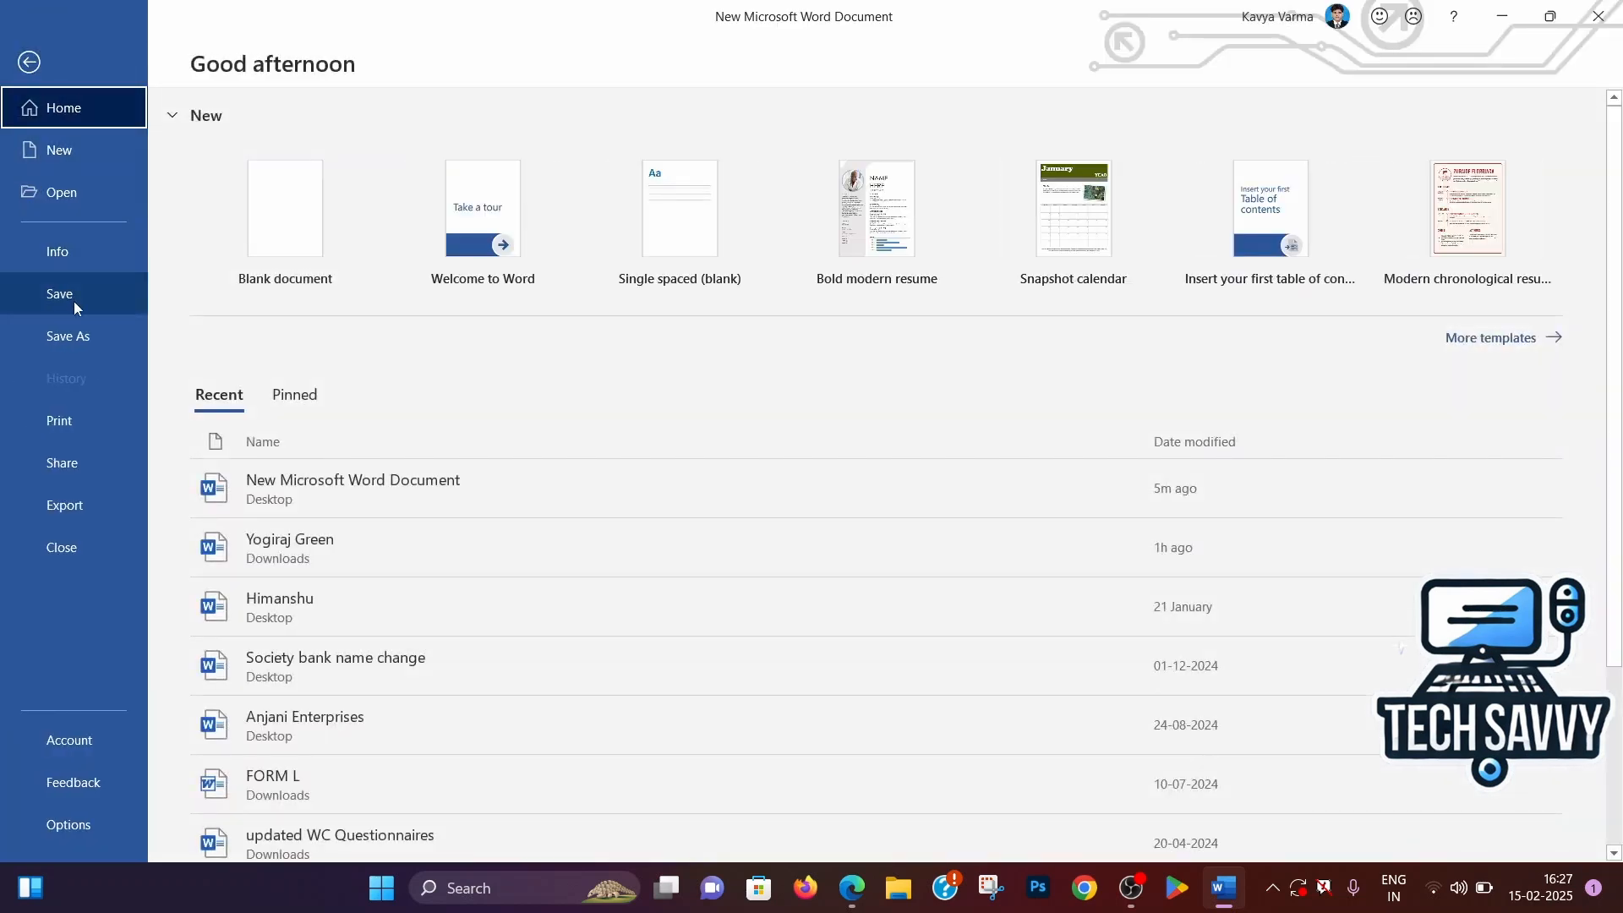
click(77, 422)
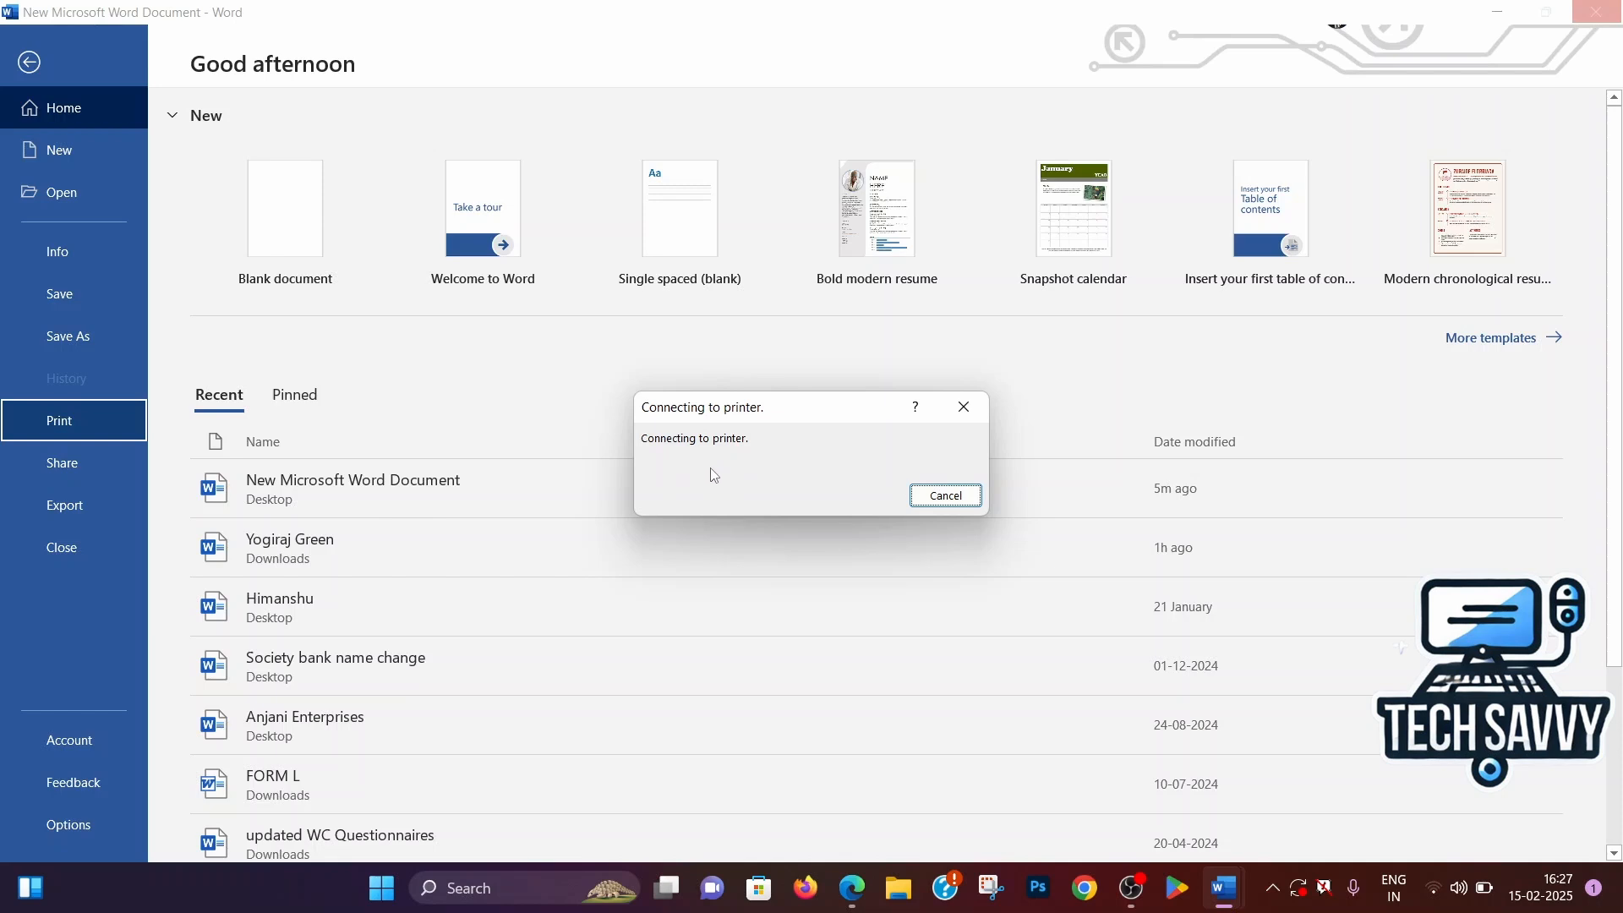
click(964, 408)
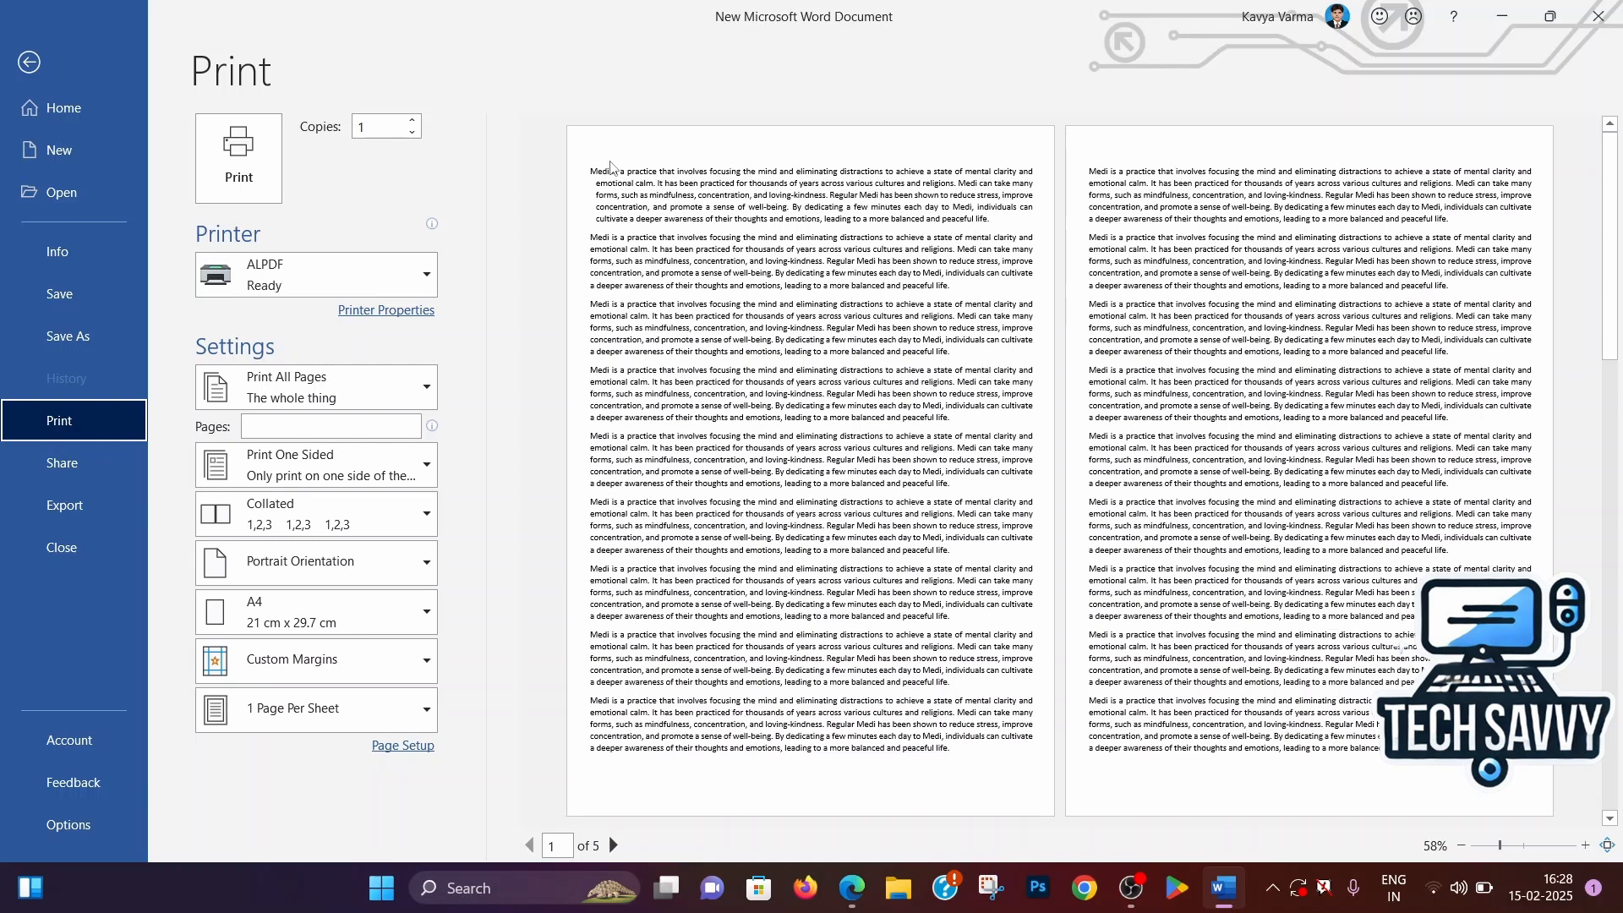
click(29, 62)
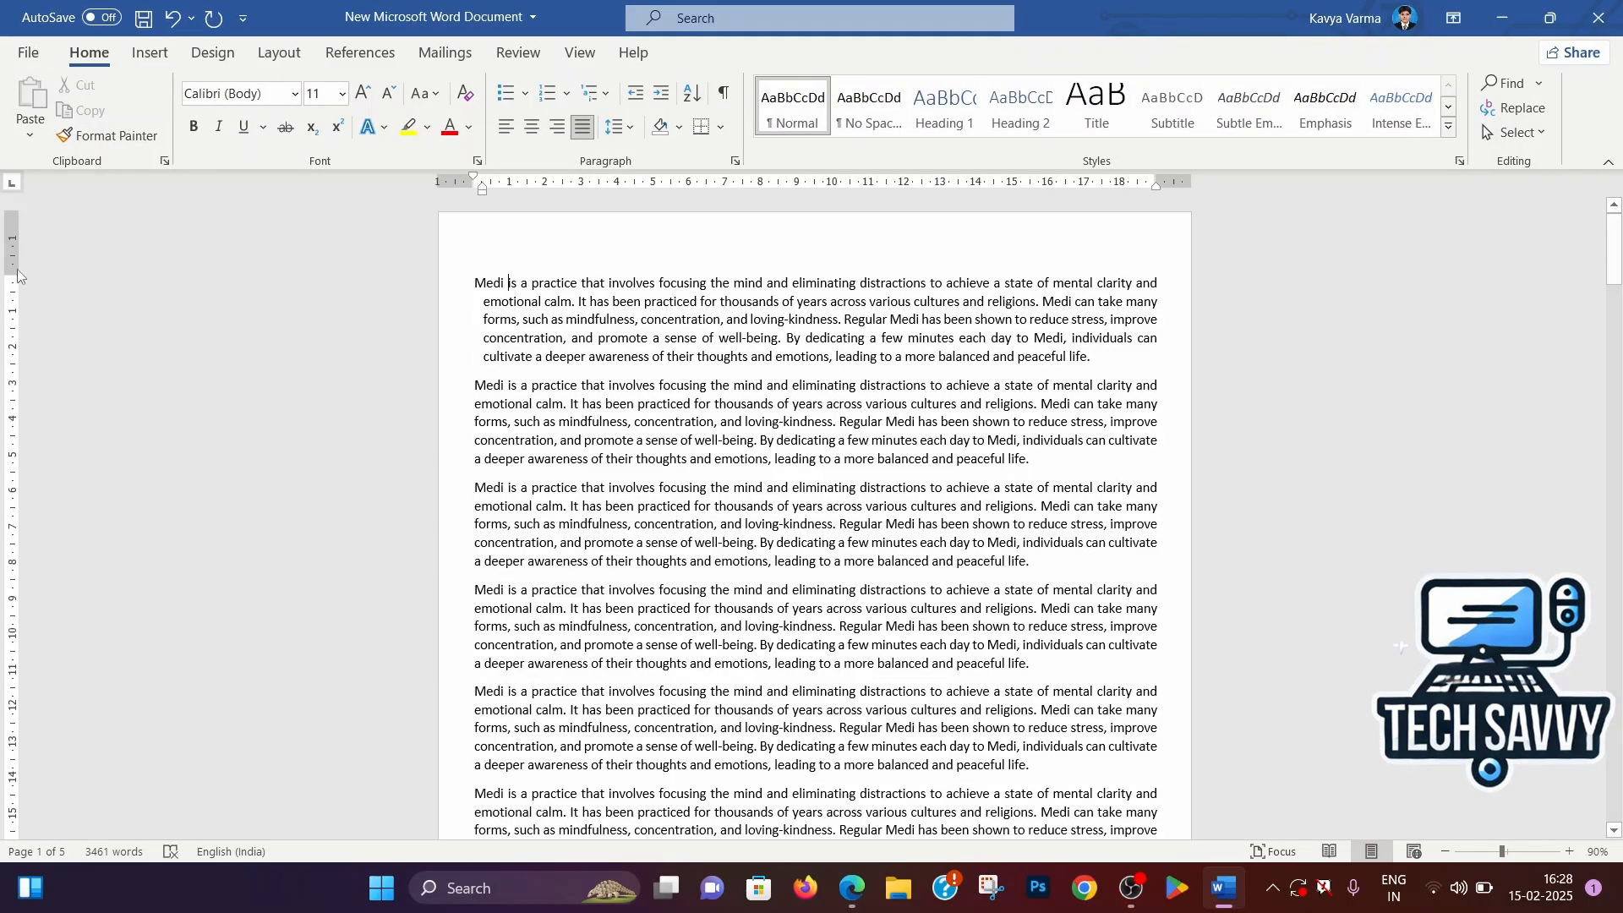
Increase the top page margin to about 2.75 cm on the ruler and open the list of margin presets.
drag(8, 274, 16, 309)
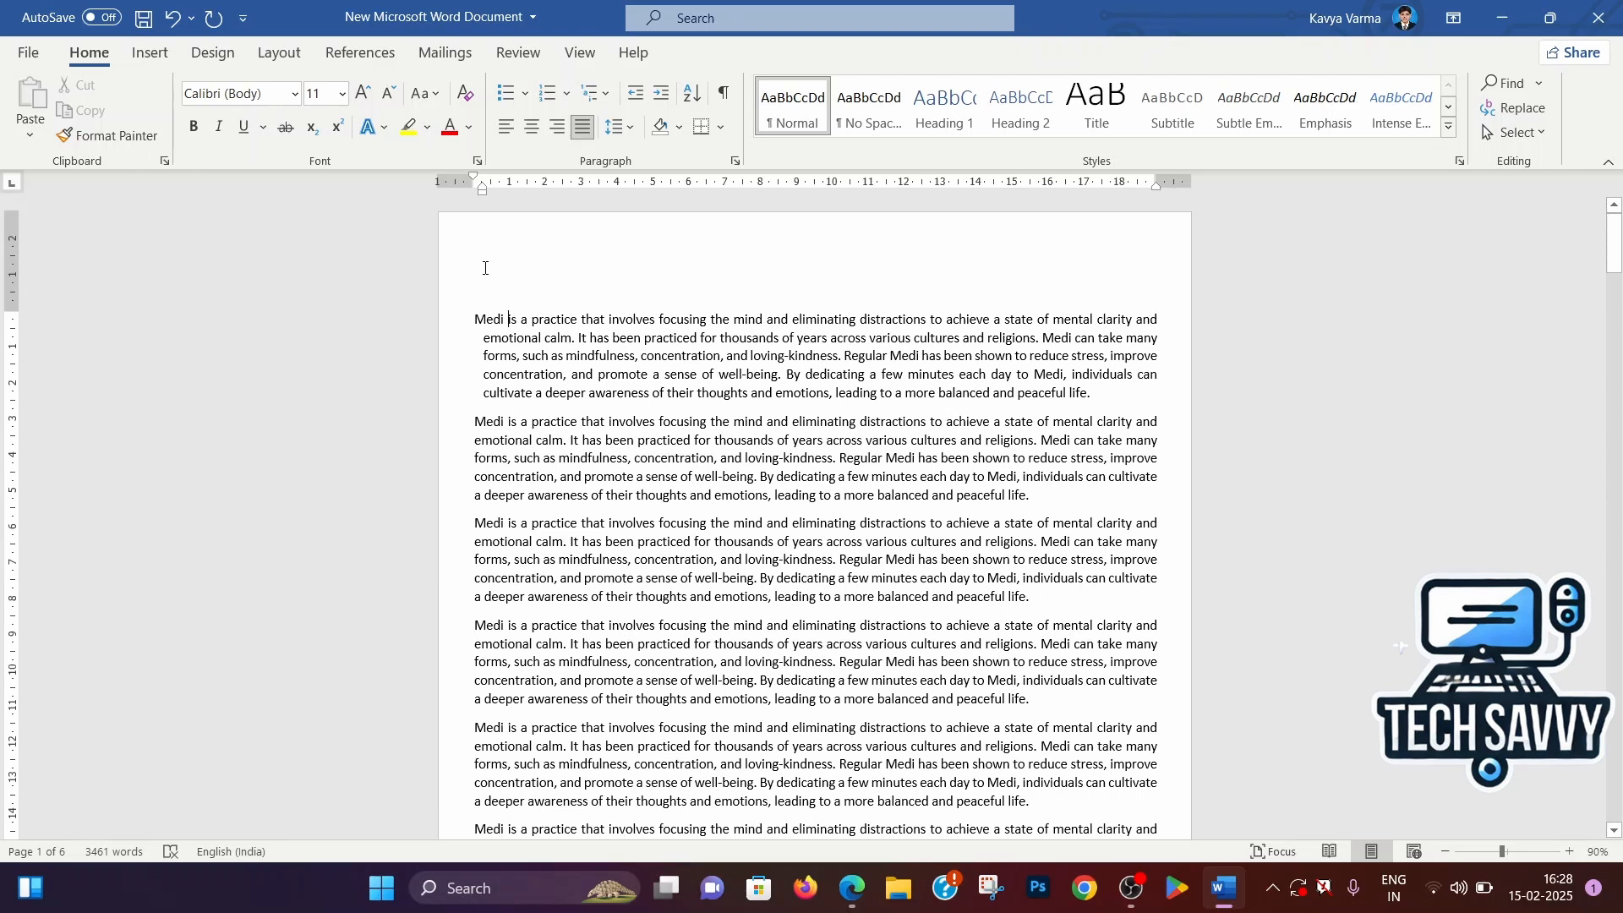
click(290, 55)
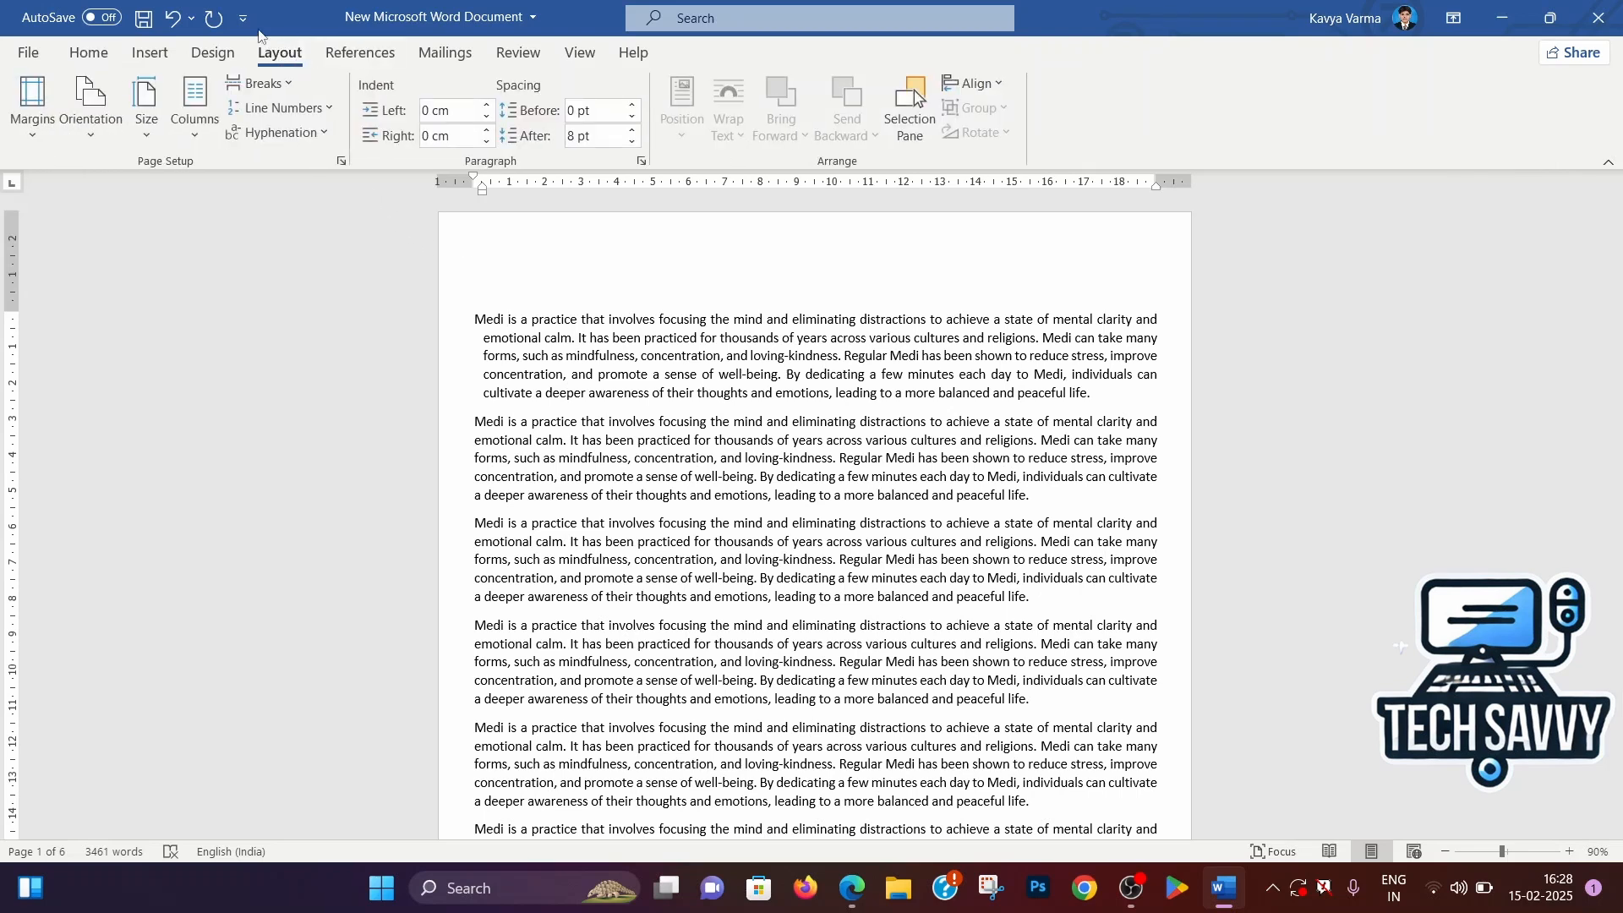
click(26, 138)
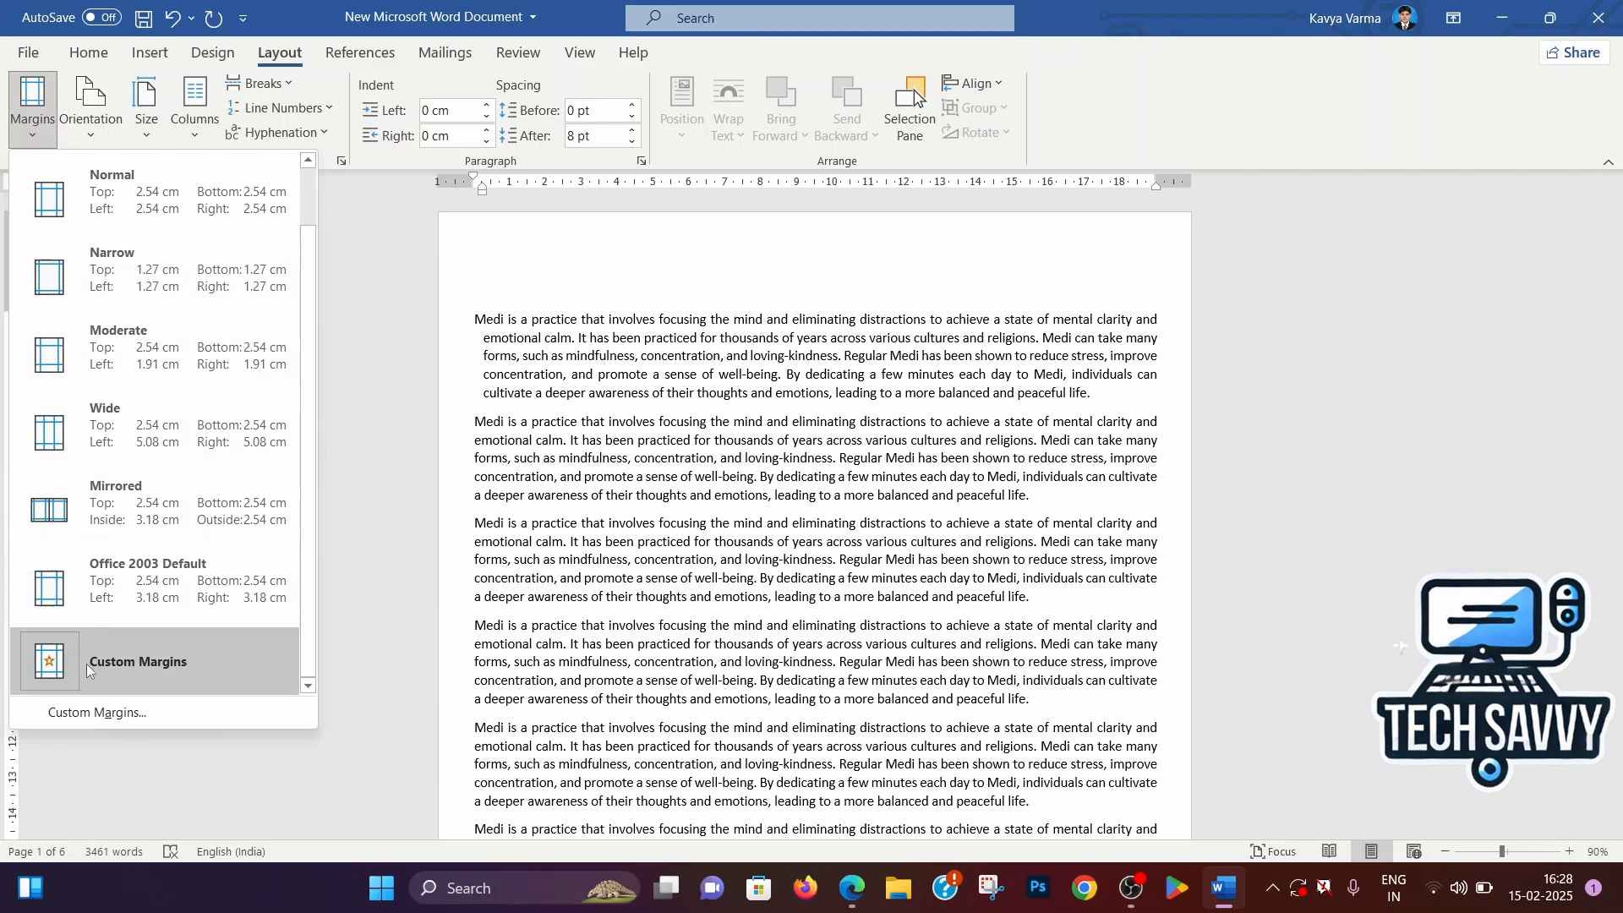
Try the Landscape page orientation twice, returning the document to Portrait each time.
click(99, 132)
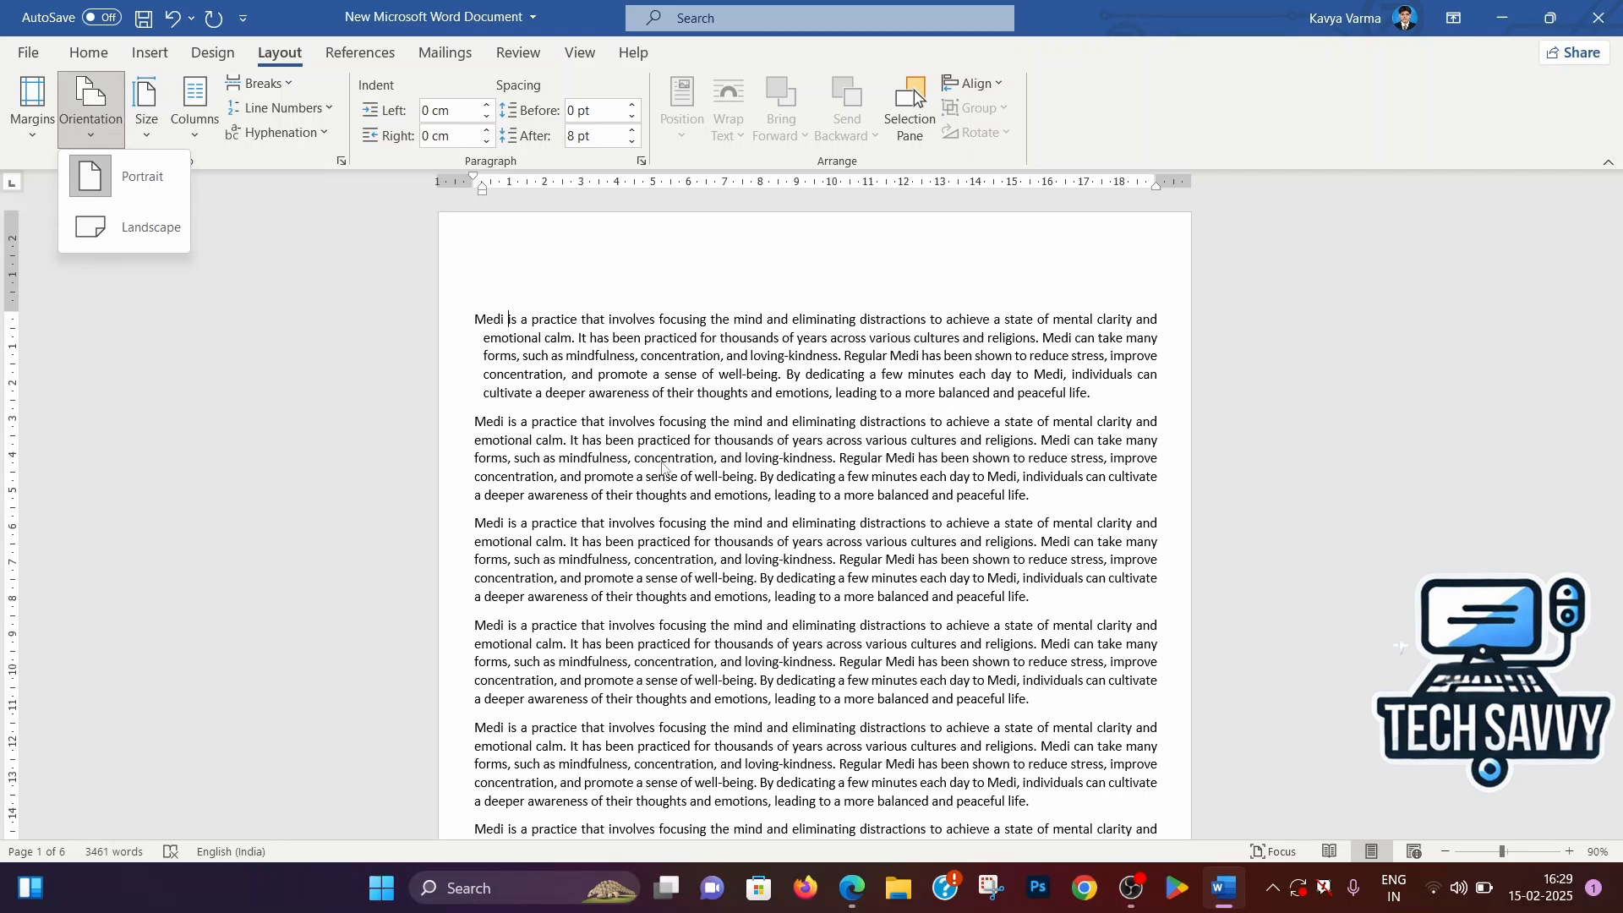
click(149, 240)
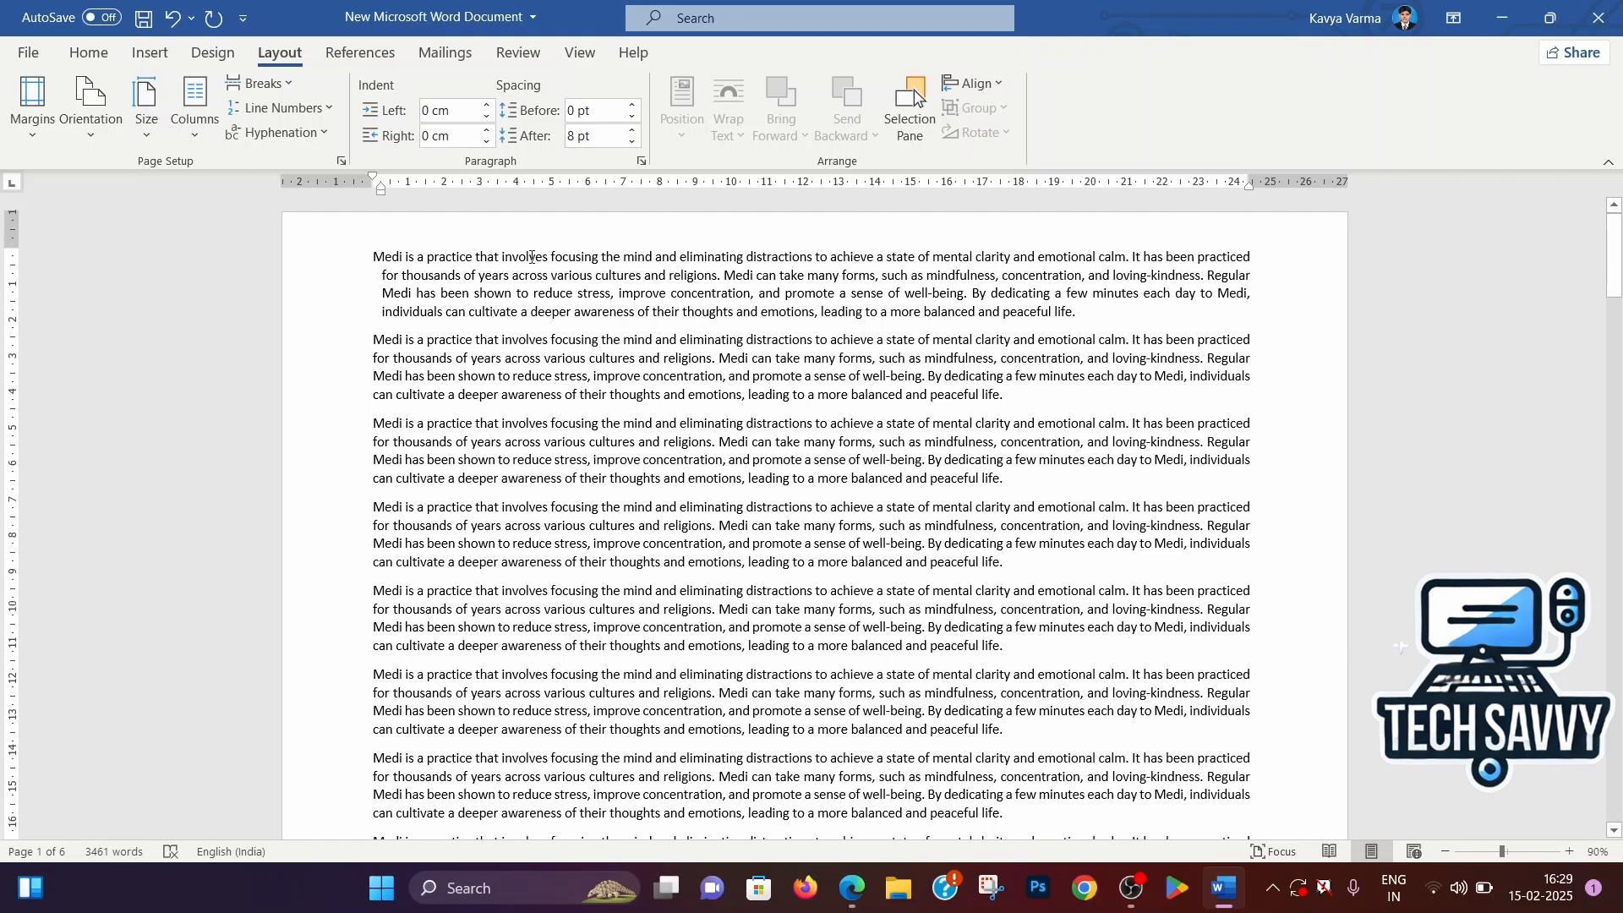
scroll(620, 382, down, 2)
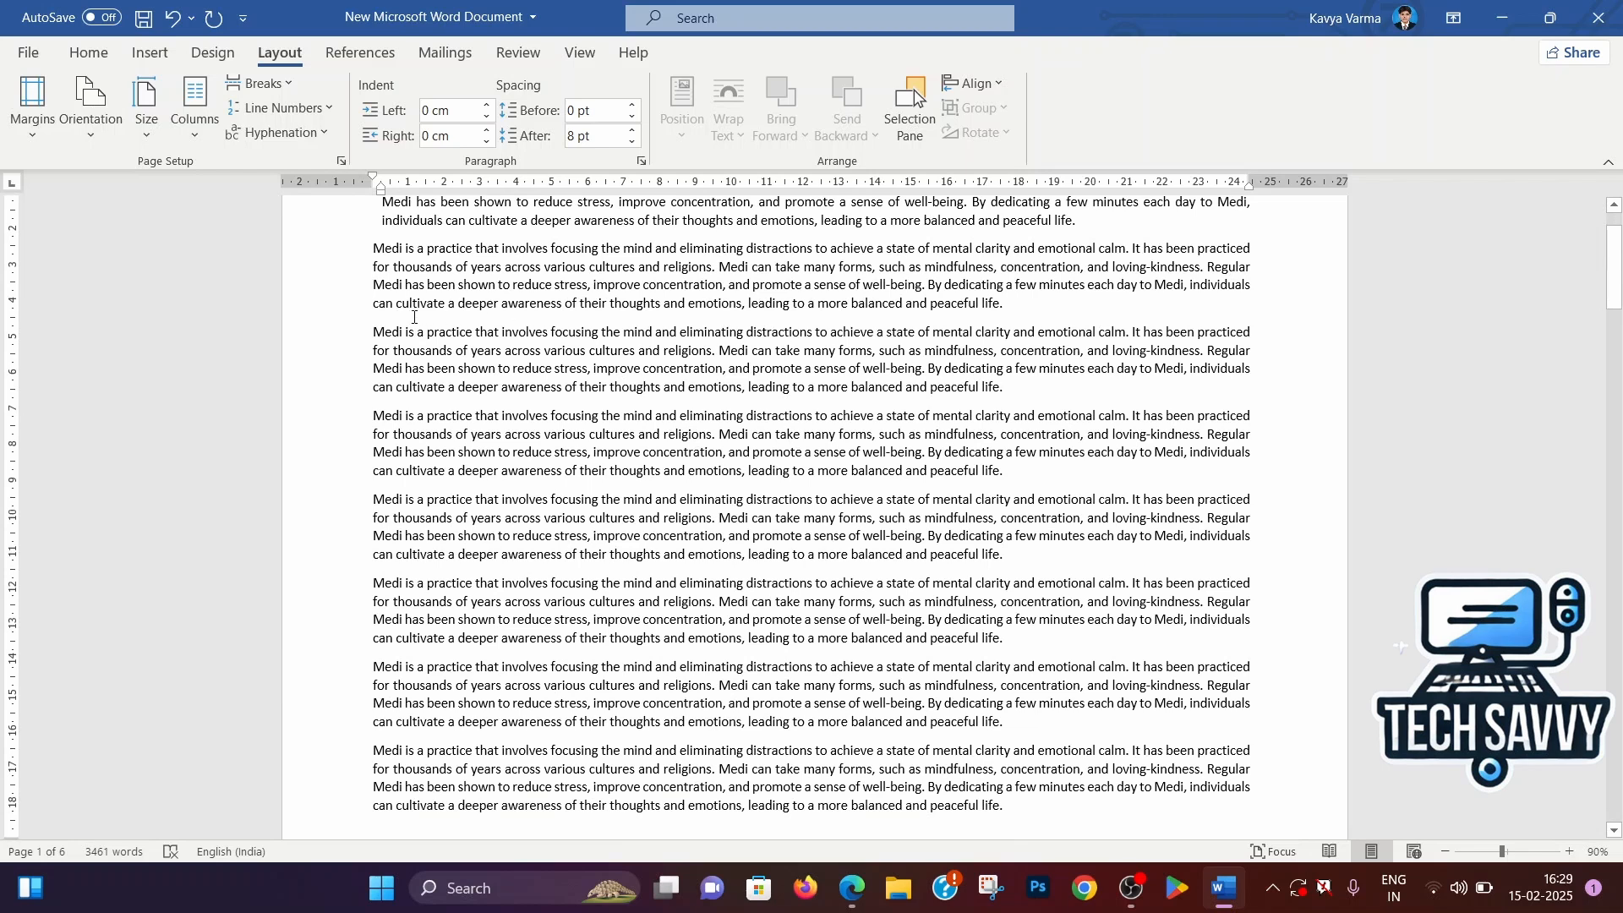
scroll(414, 317, up, 2)
click(90, 119)
click(110, 175)
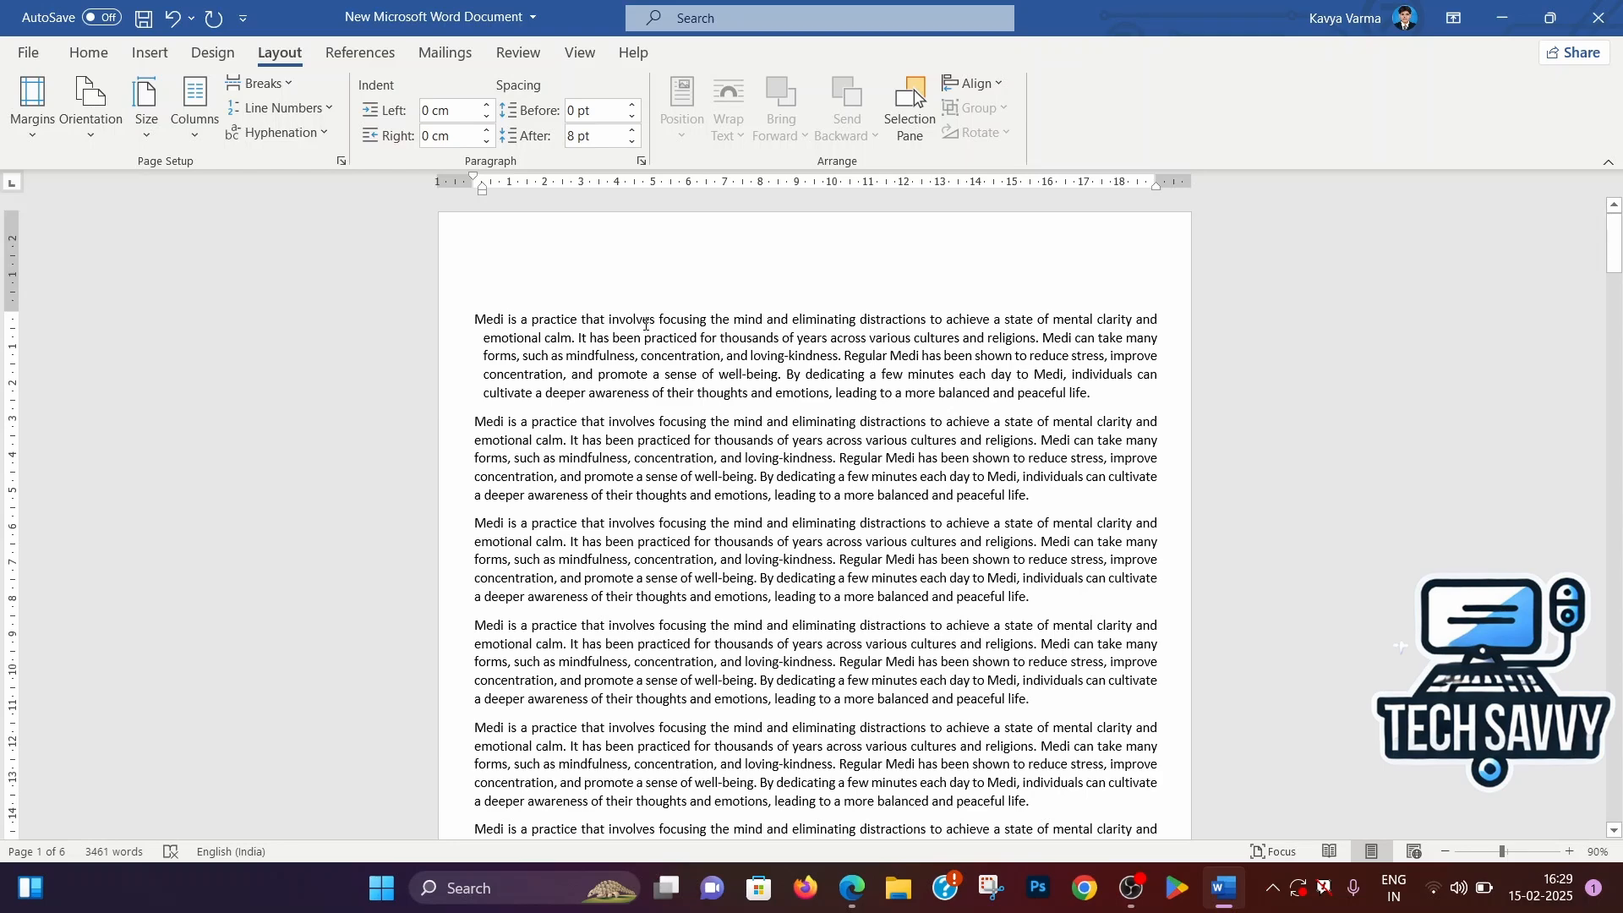
click(85, 139)
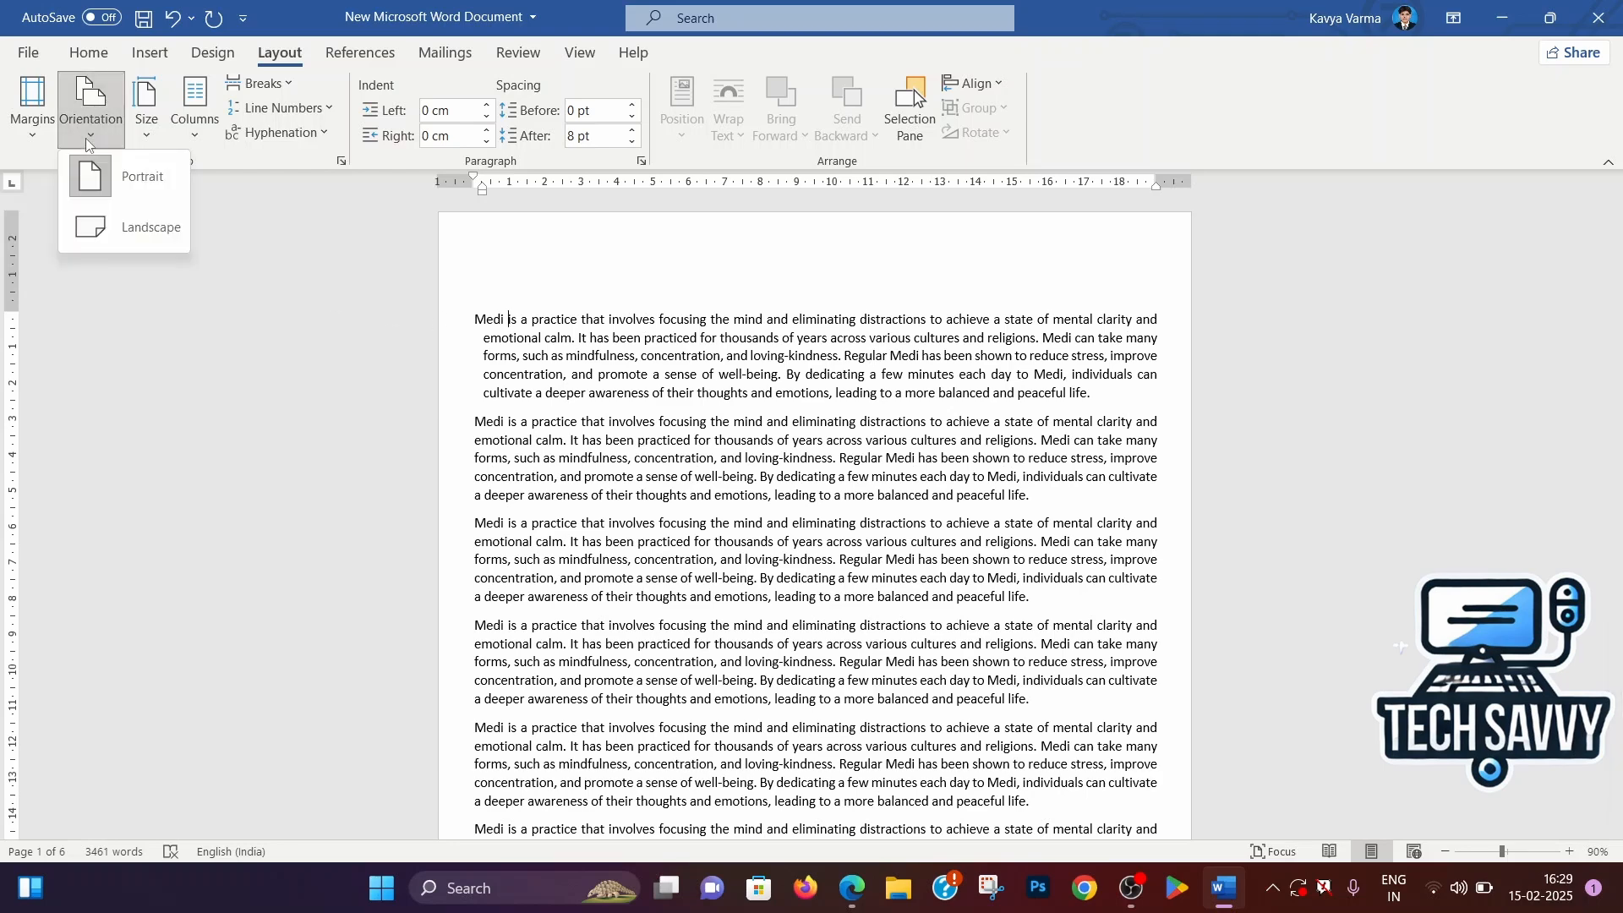
click(100, 228)
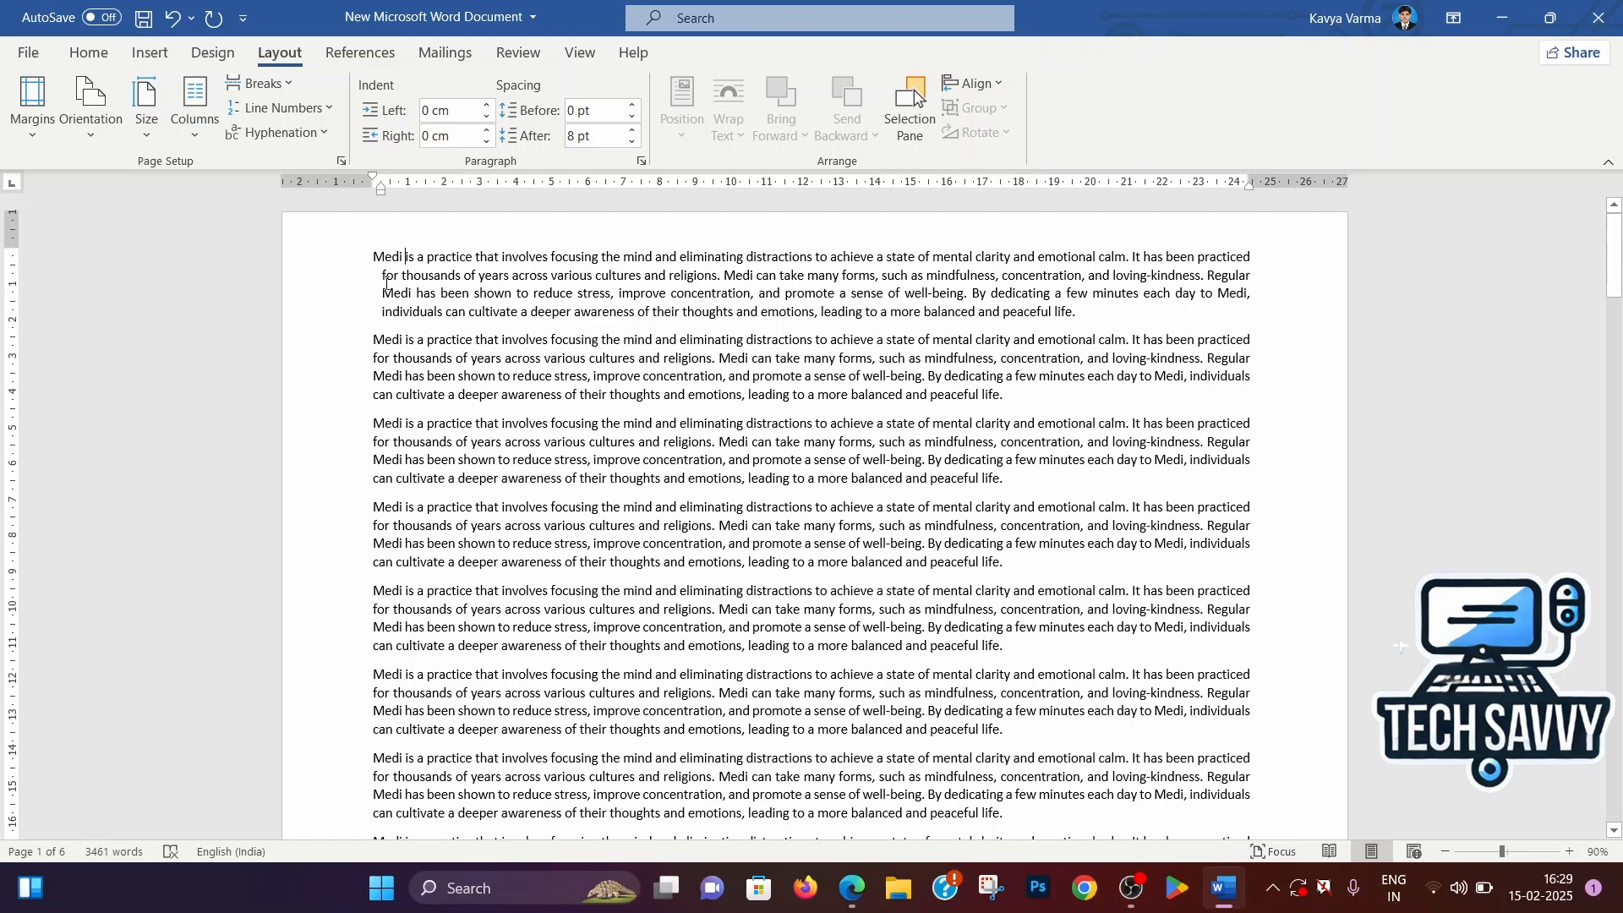
click(95, 135)
click(91, 172)
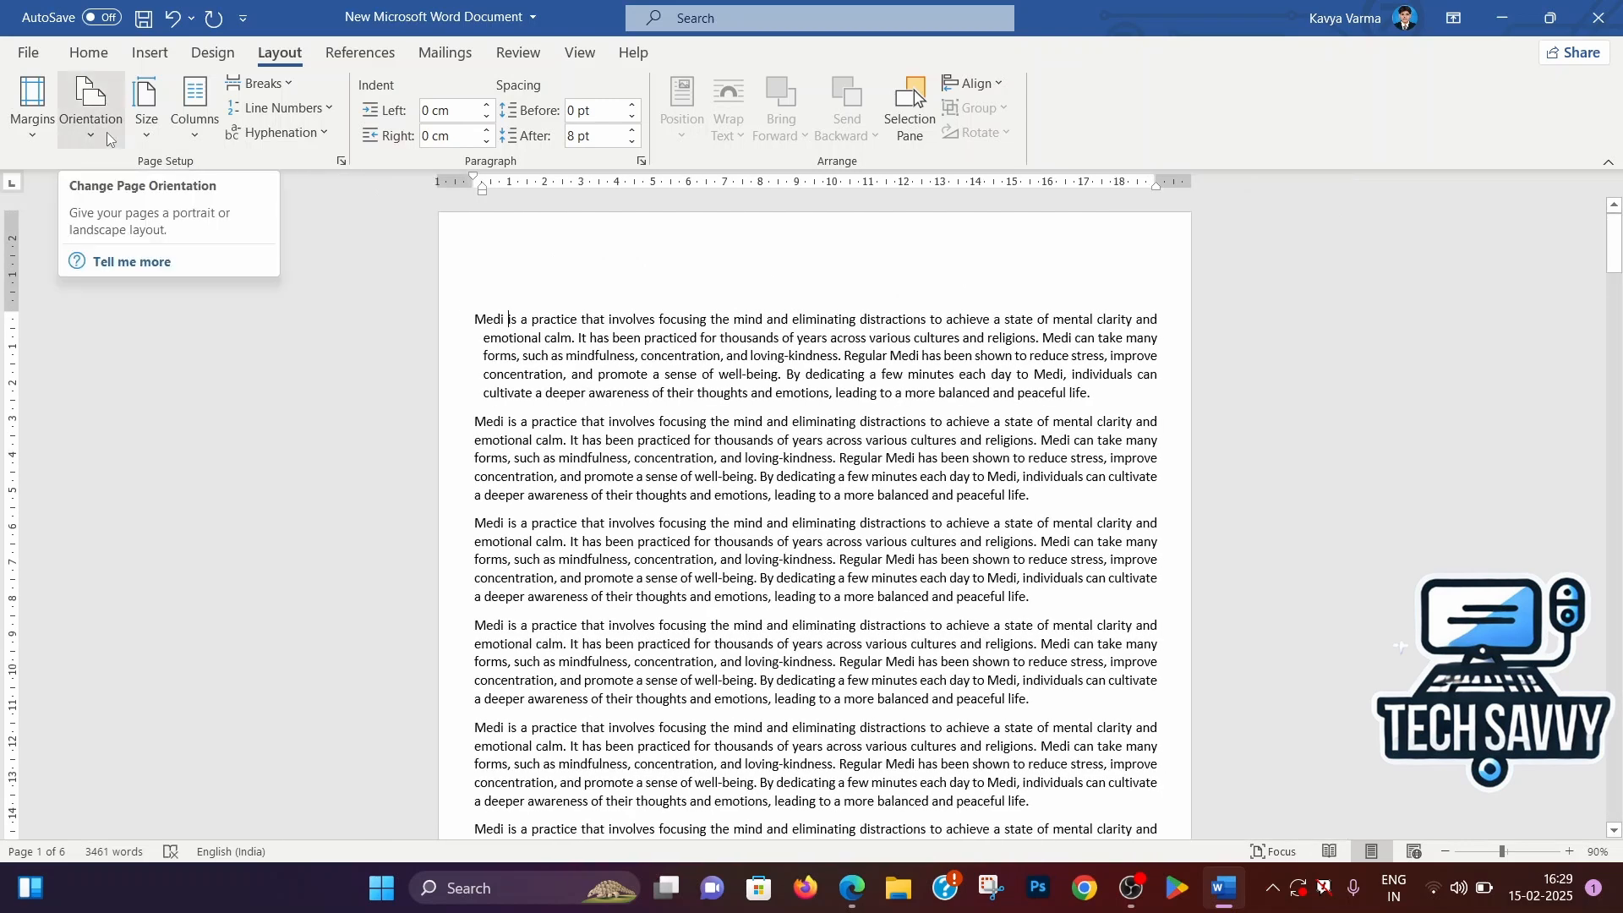
Examine the available paper sizes and the margin, paper and layout settings in Page Setup without applying changes.
click(149, 142)
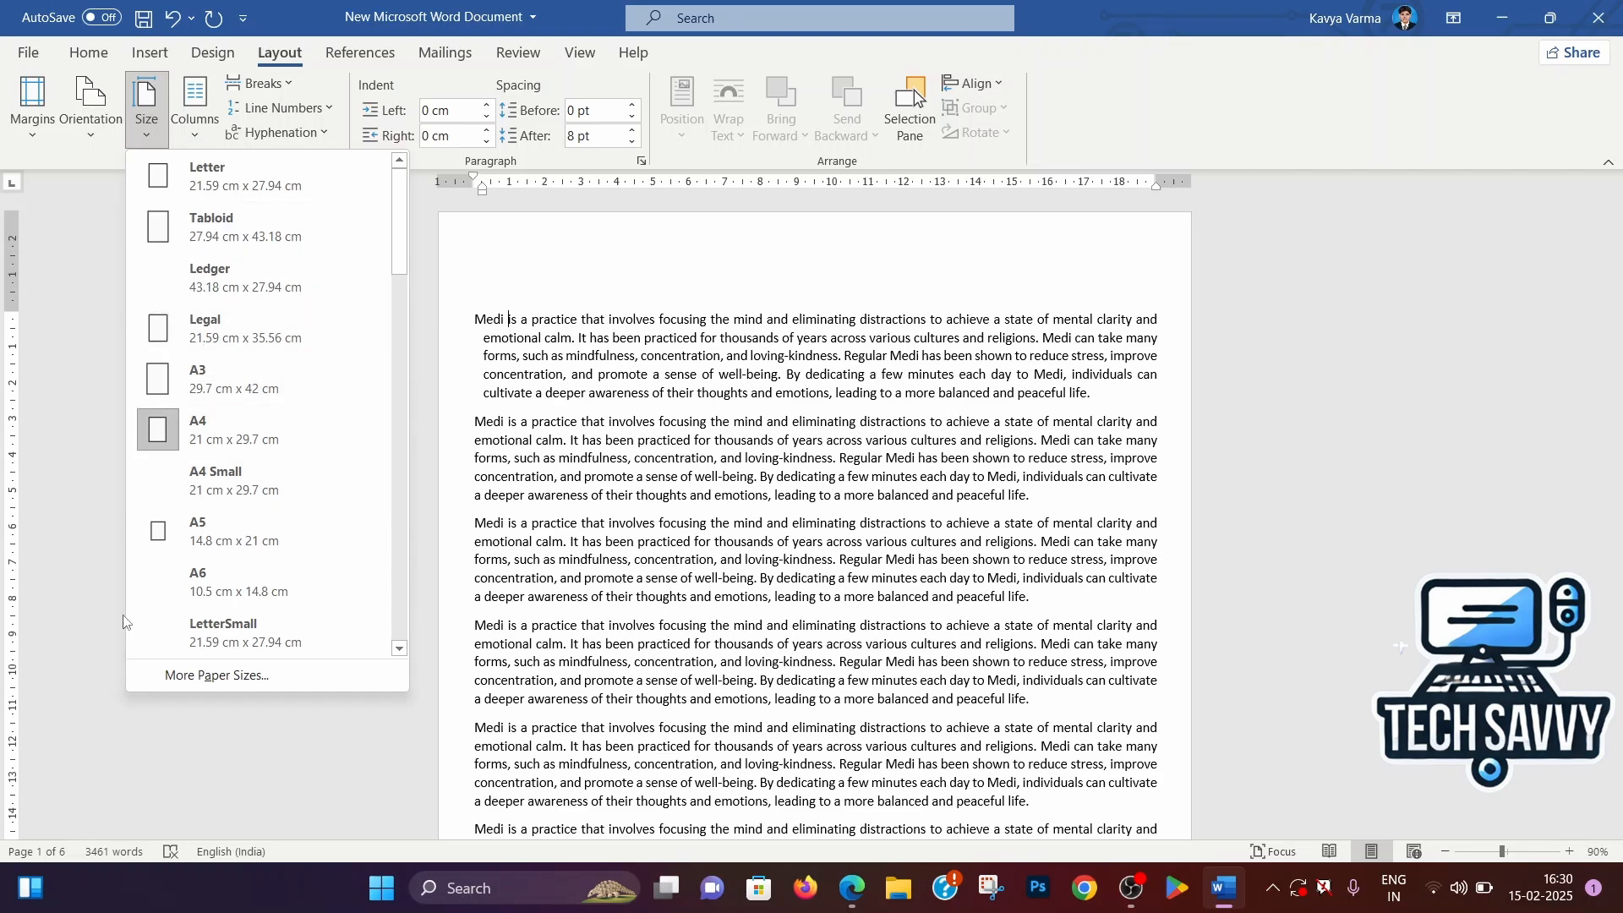
click(200, 683)
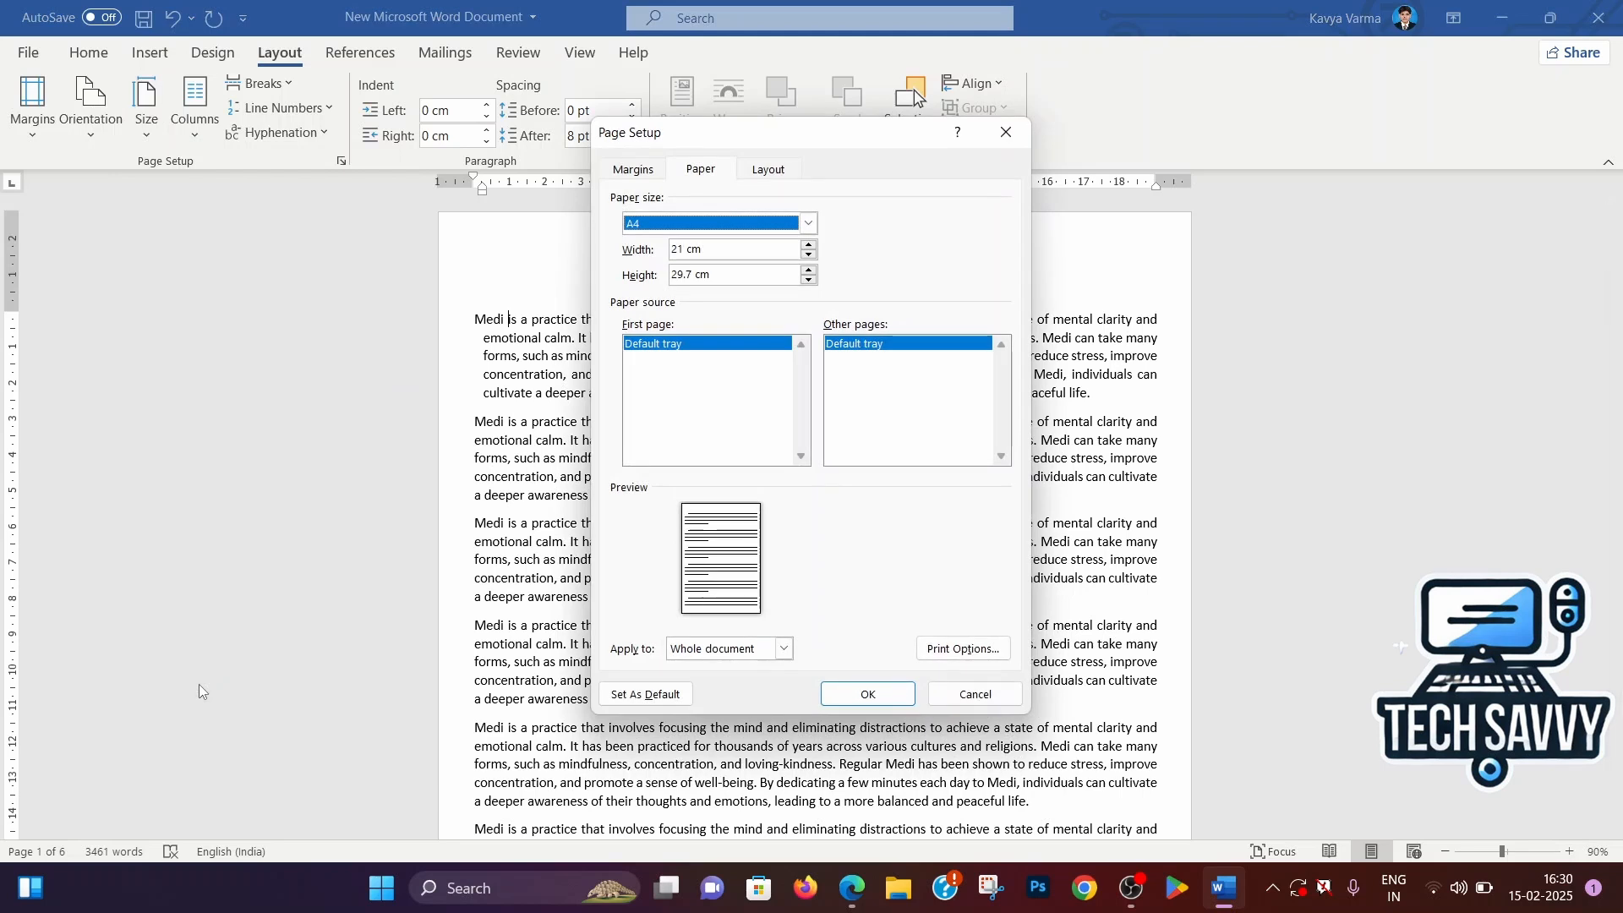
click(648, 173)
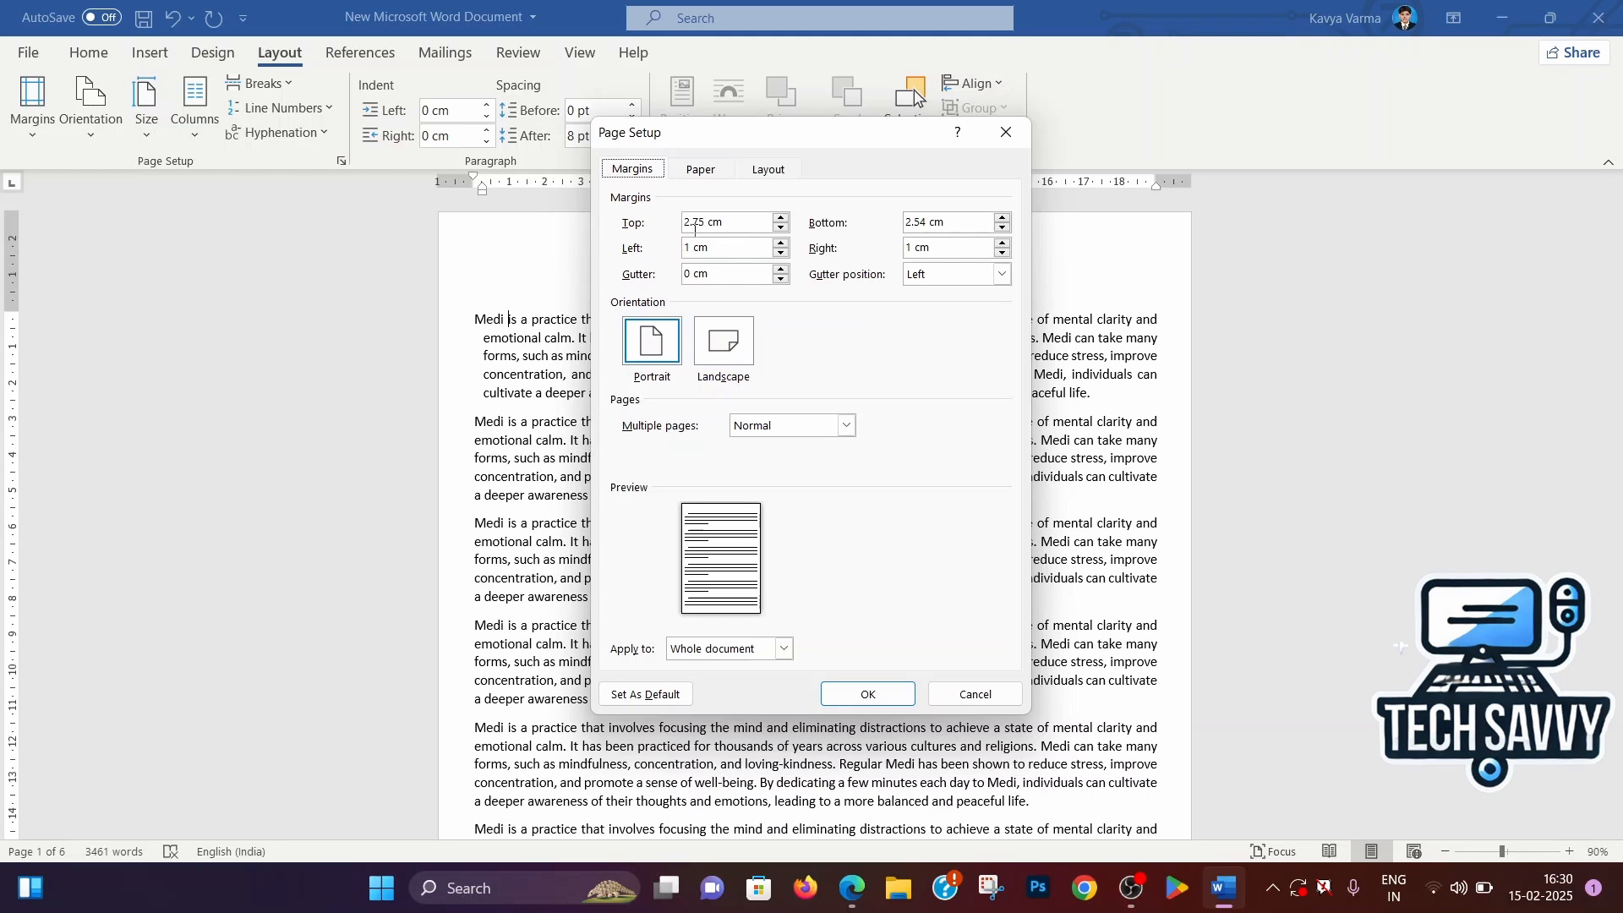
click(722, 224)
click(698, 171)
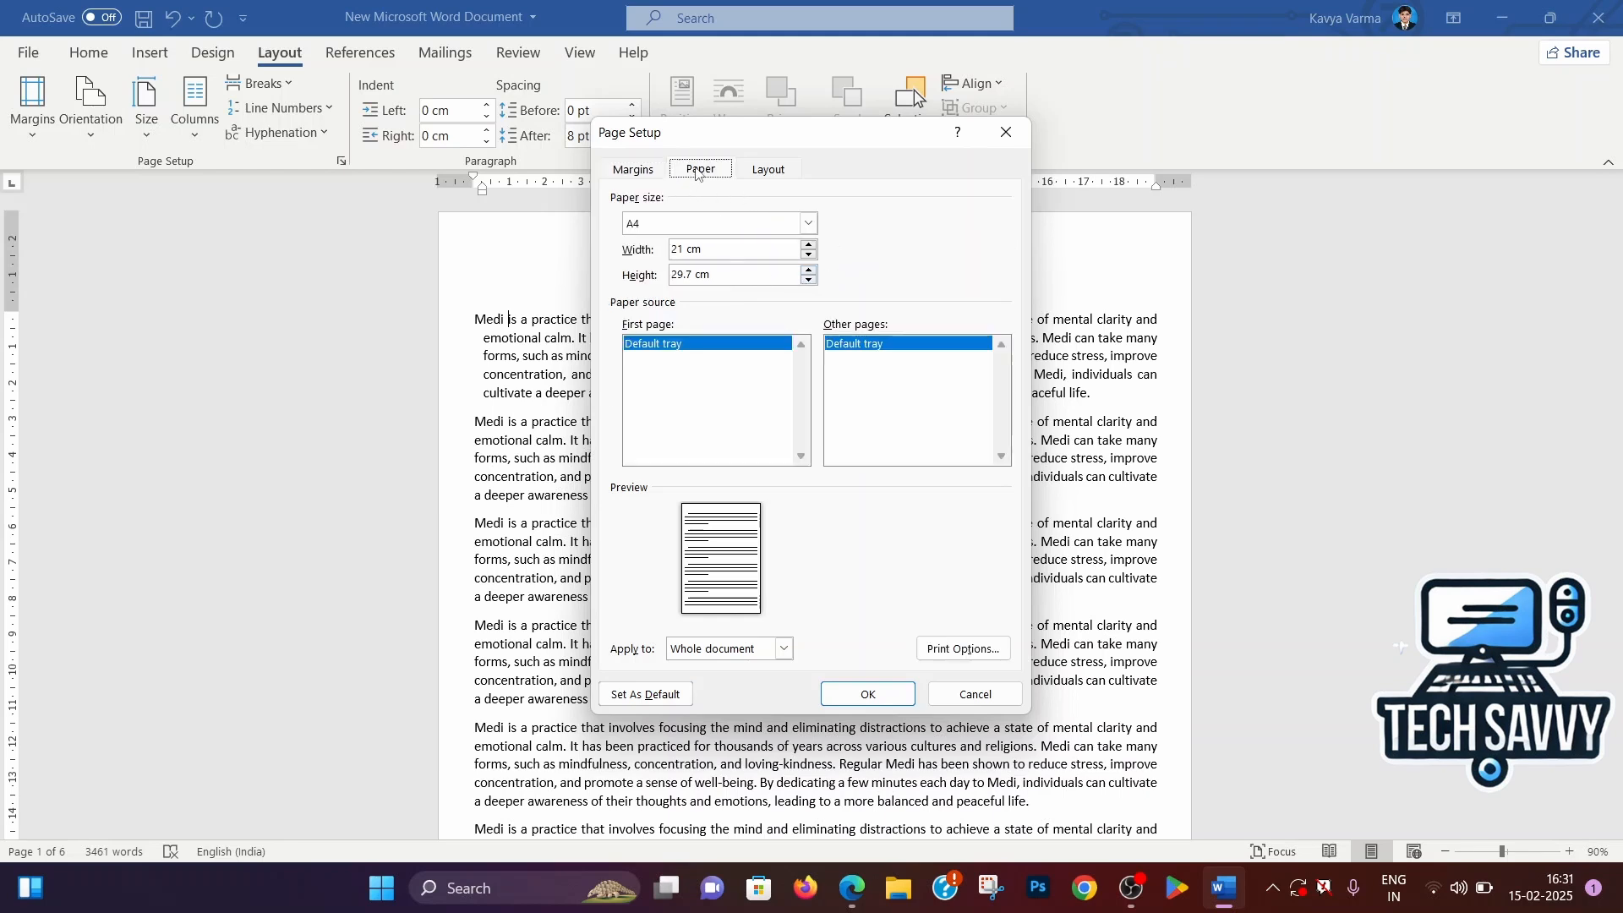
click(809, 223)
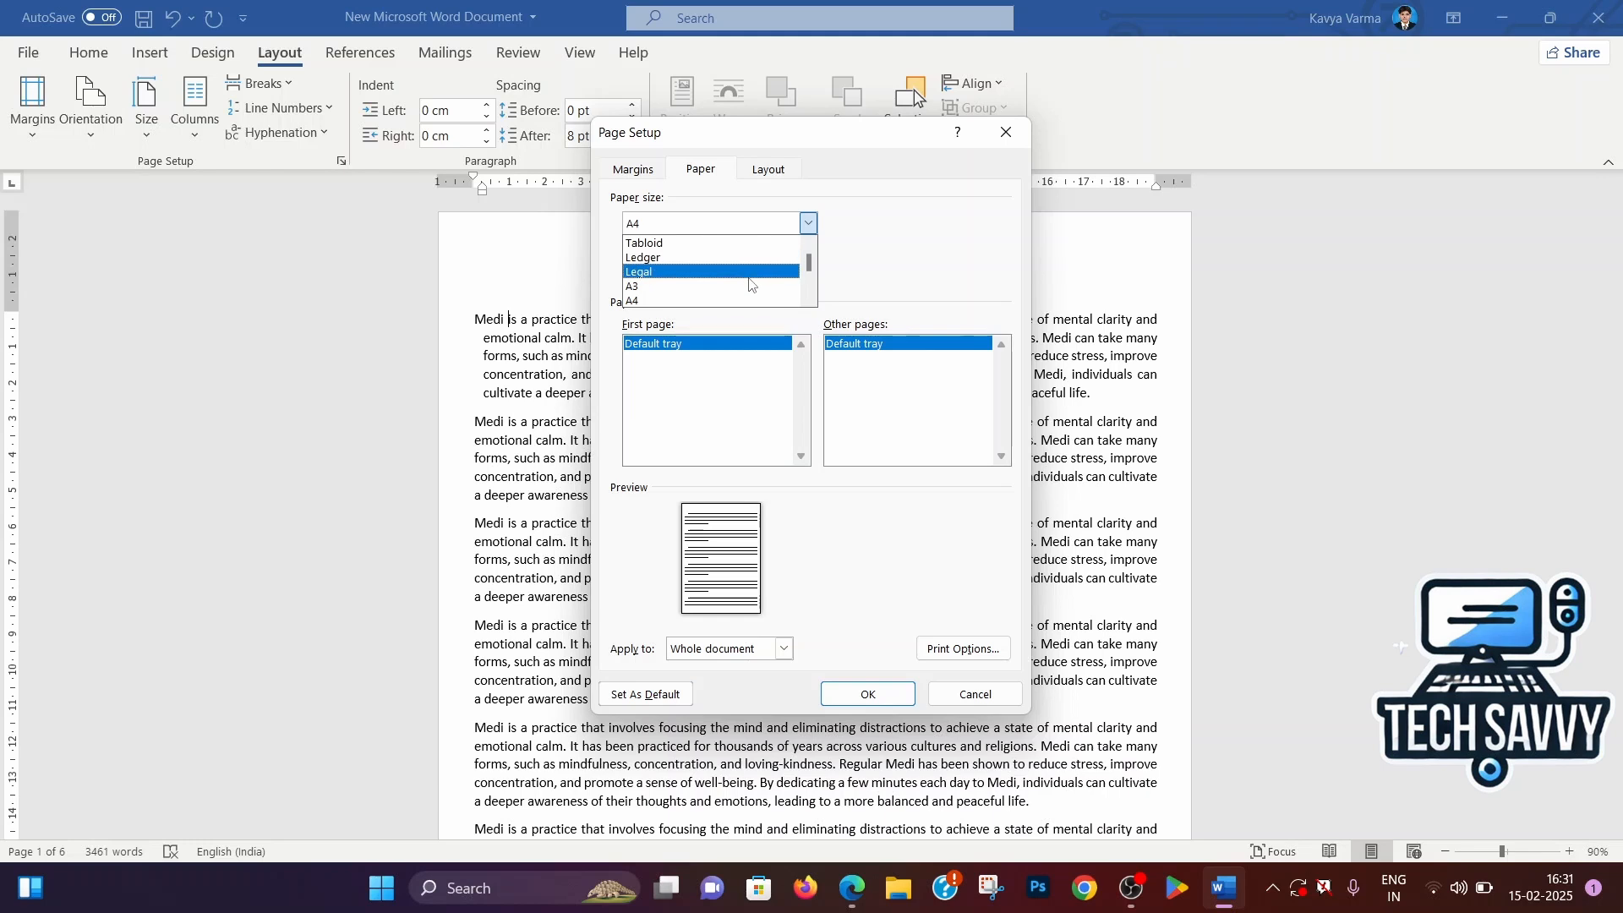
click(936, 237)
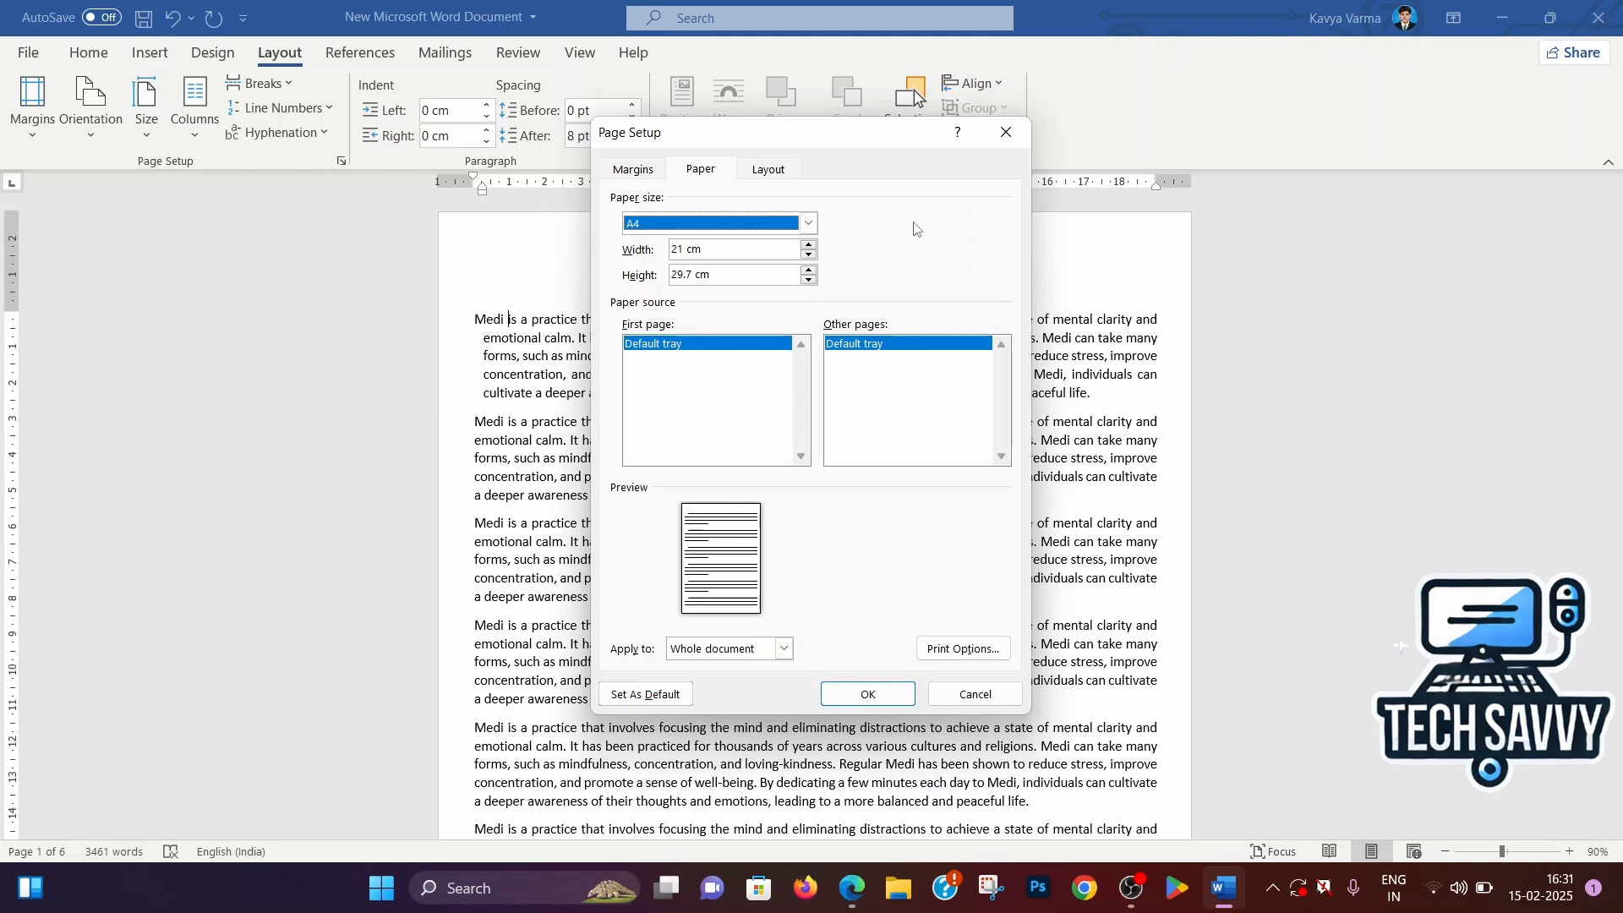
click(766, 173)
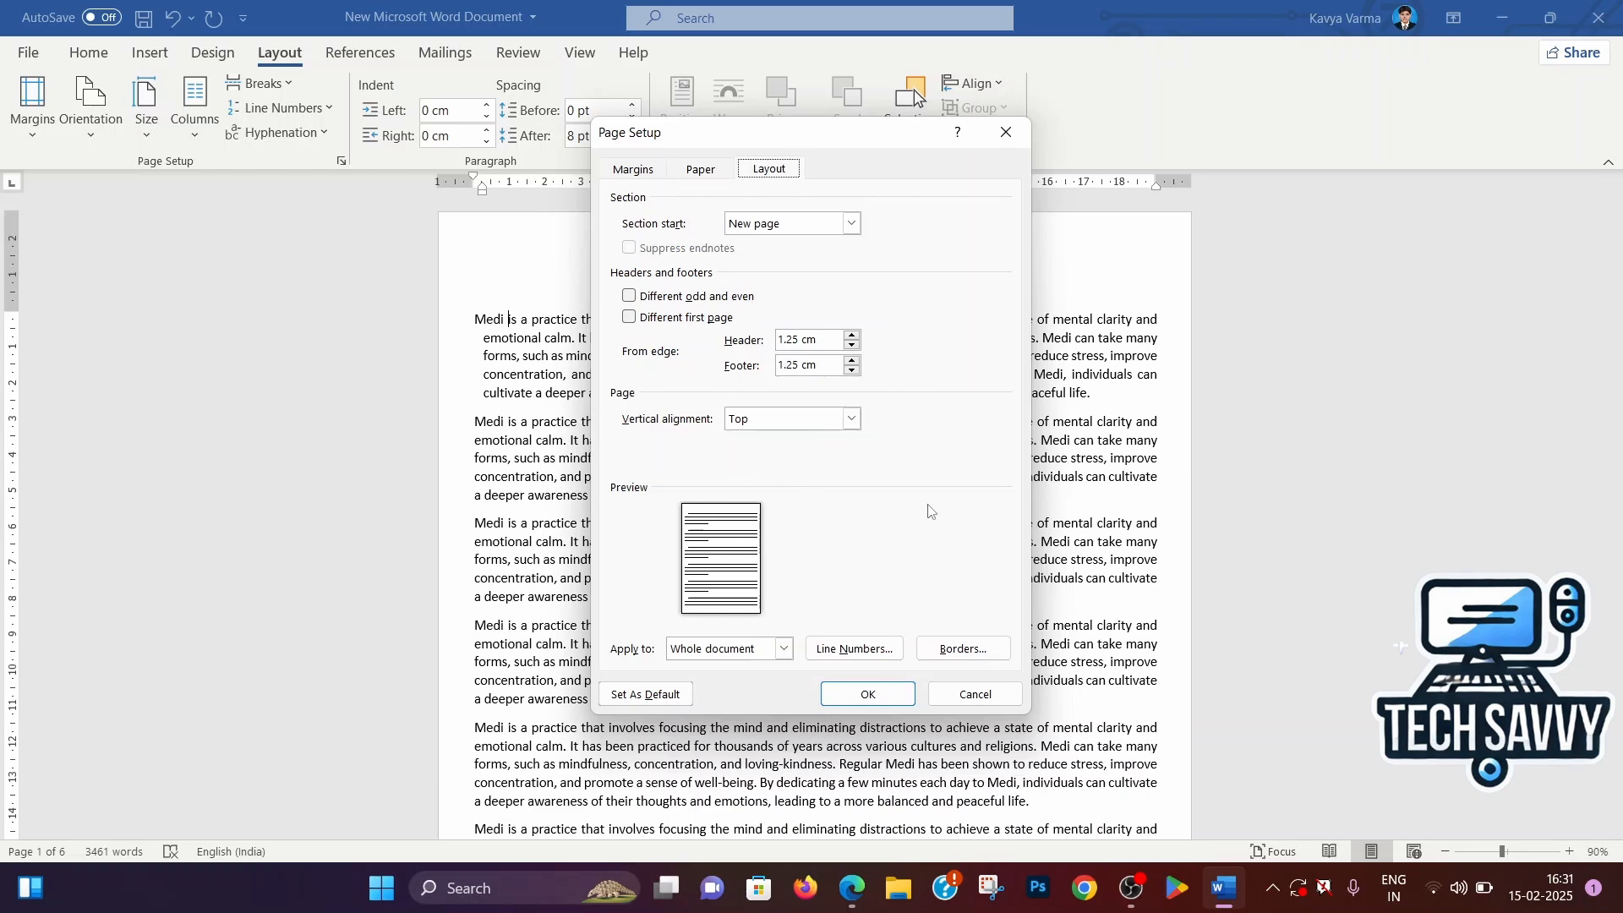
click(969, 695)
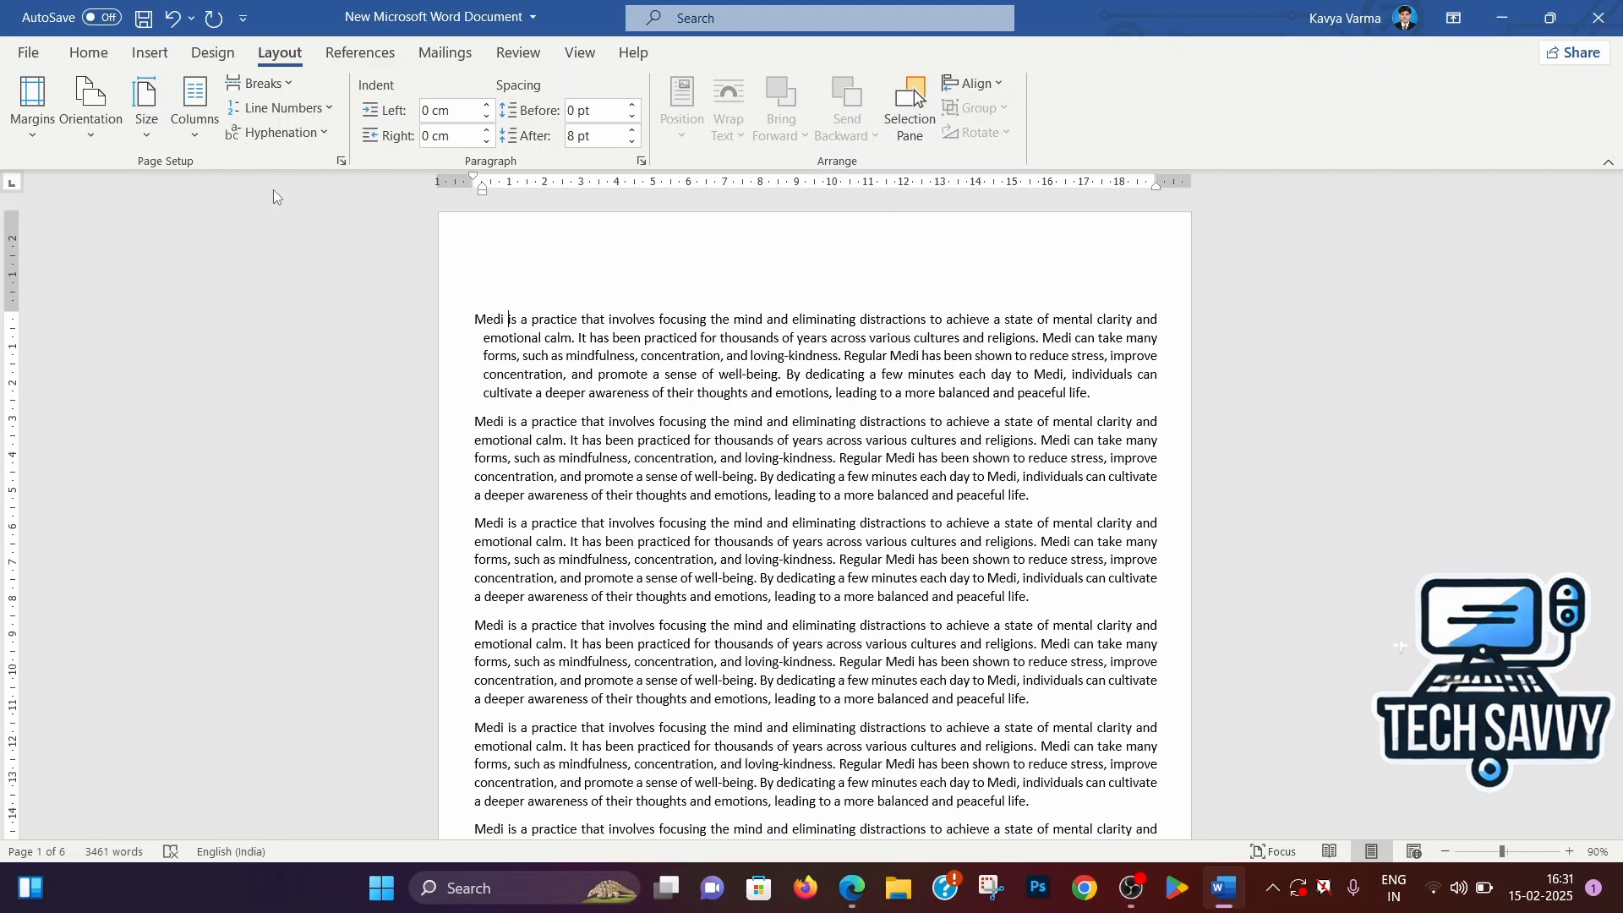
click(161, 140)
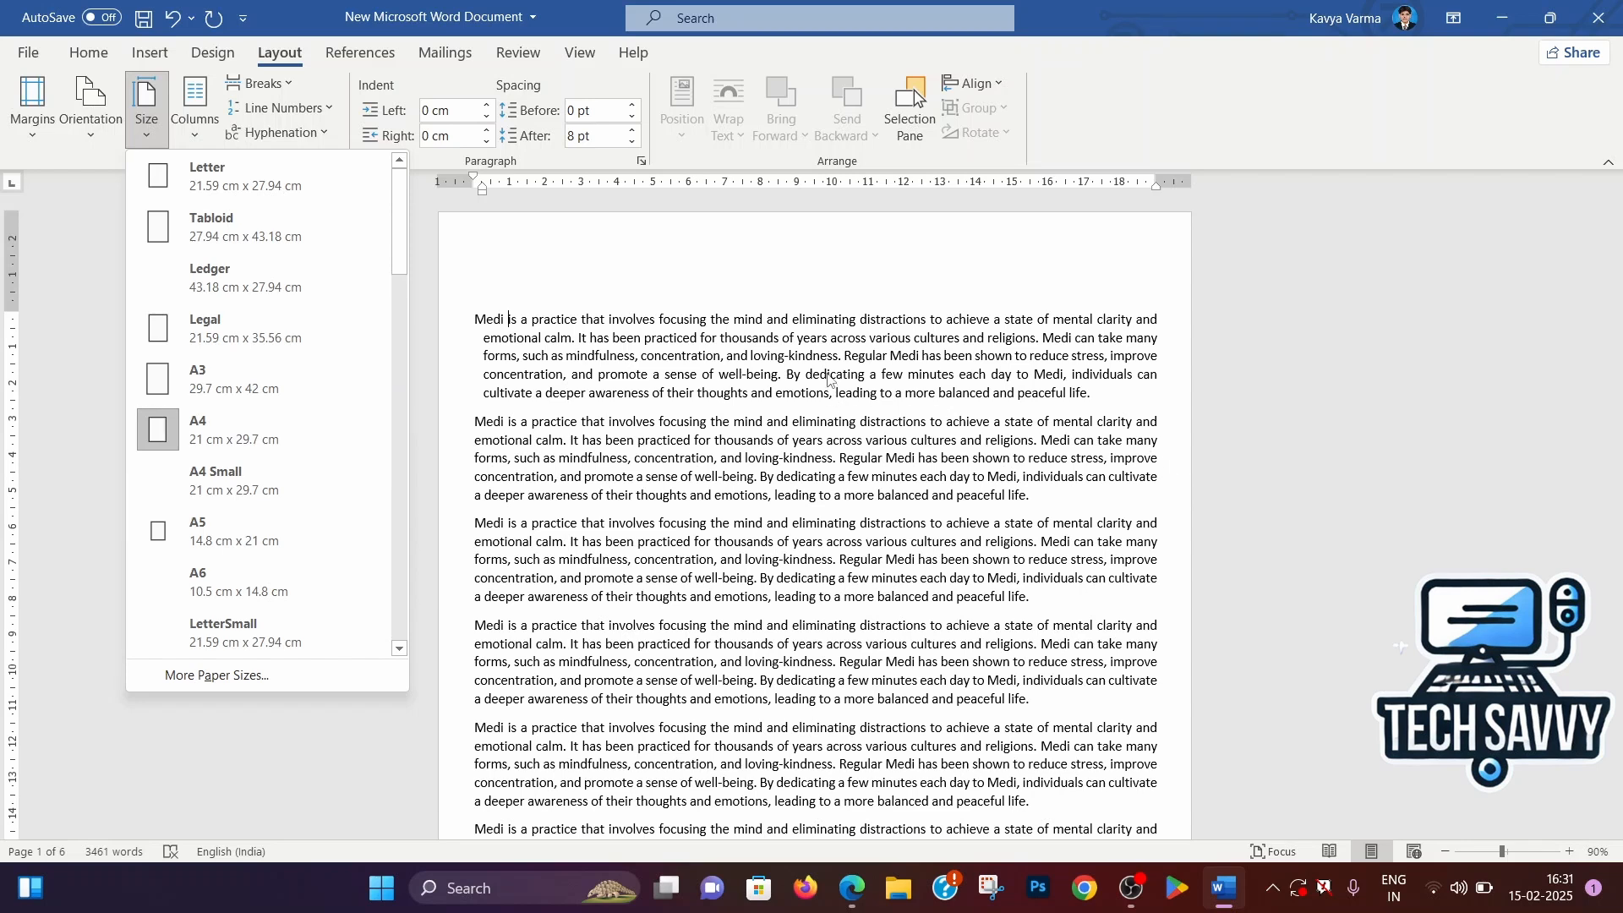
click(767, 267)
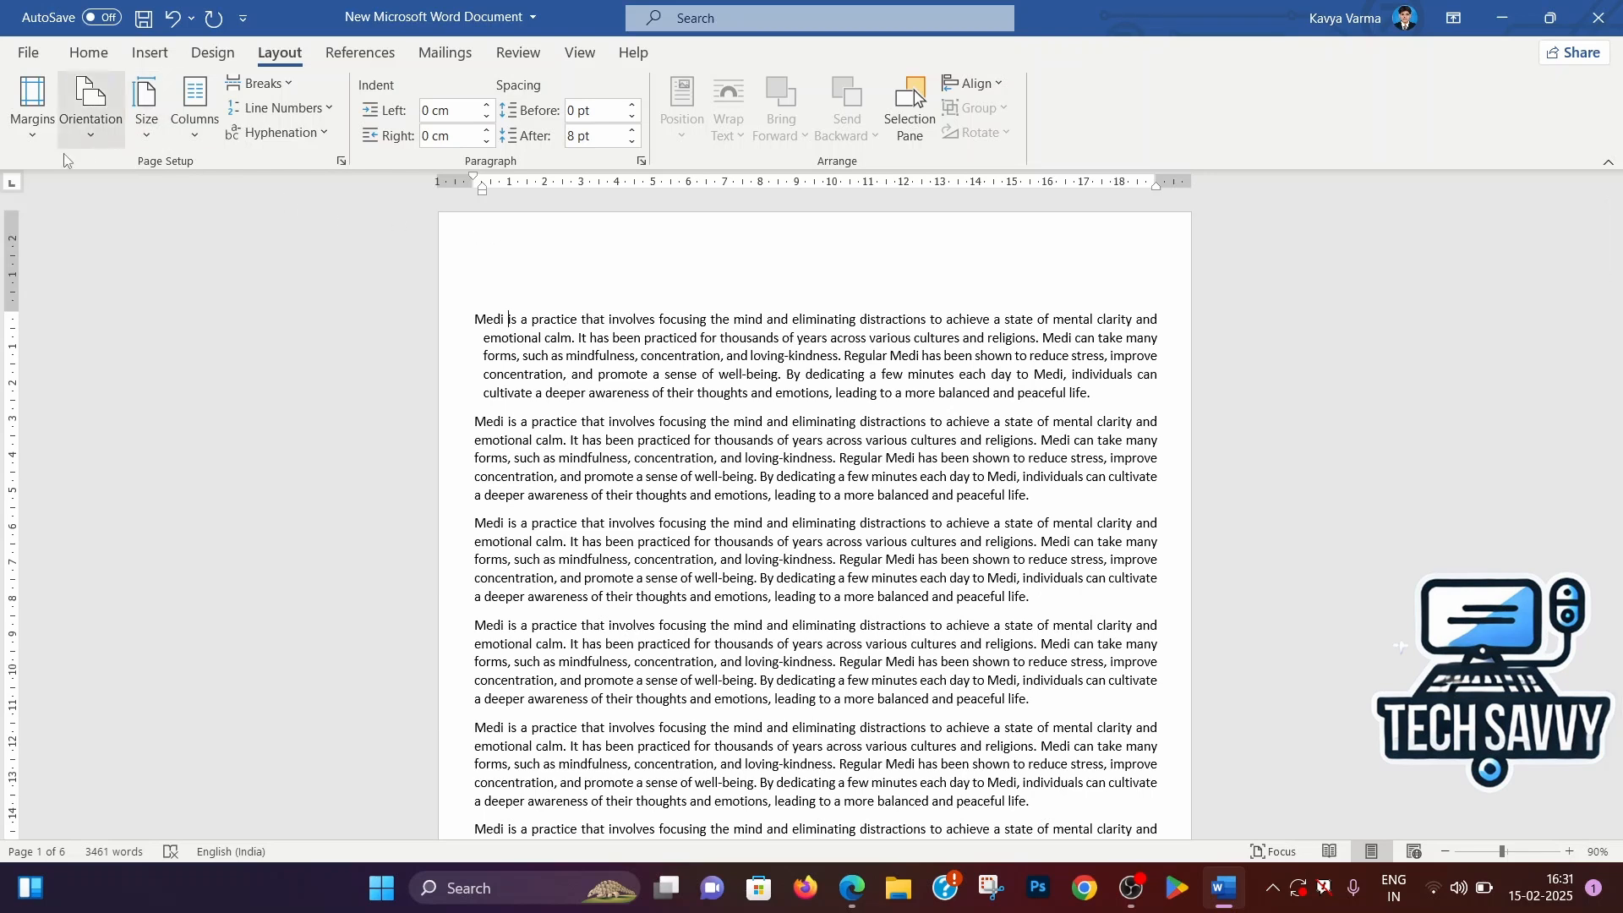
Apply the Normal margin preset to the document and open its print preview.
click(24, 140)
click(166, 184)
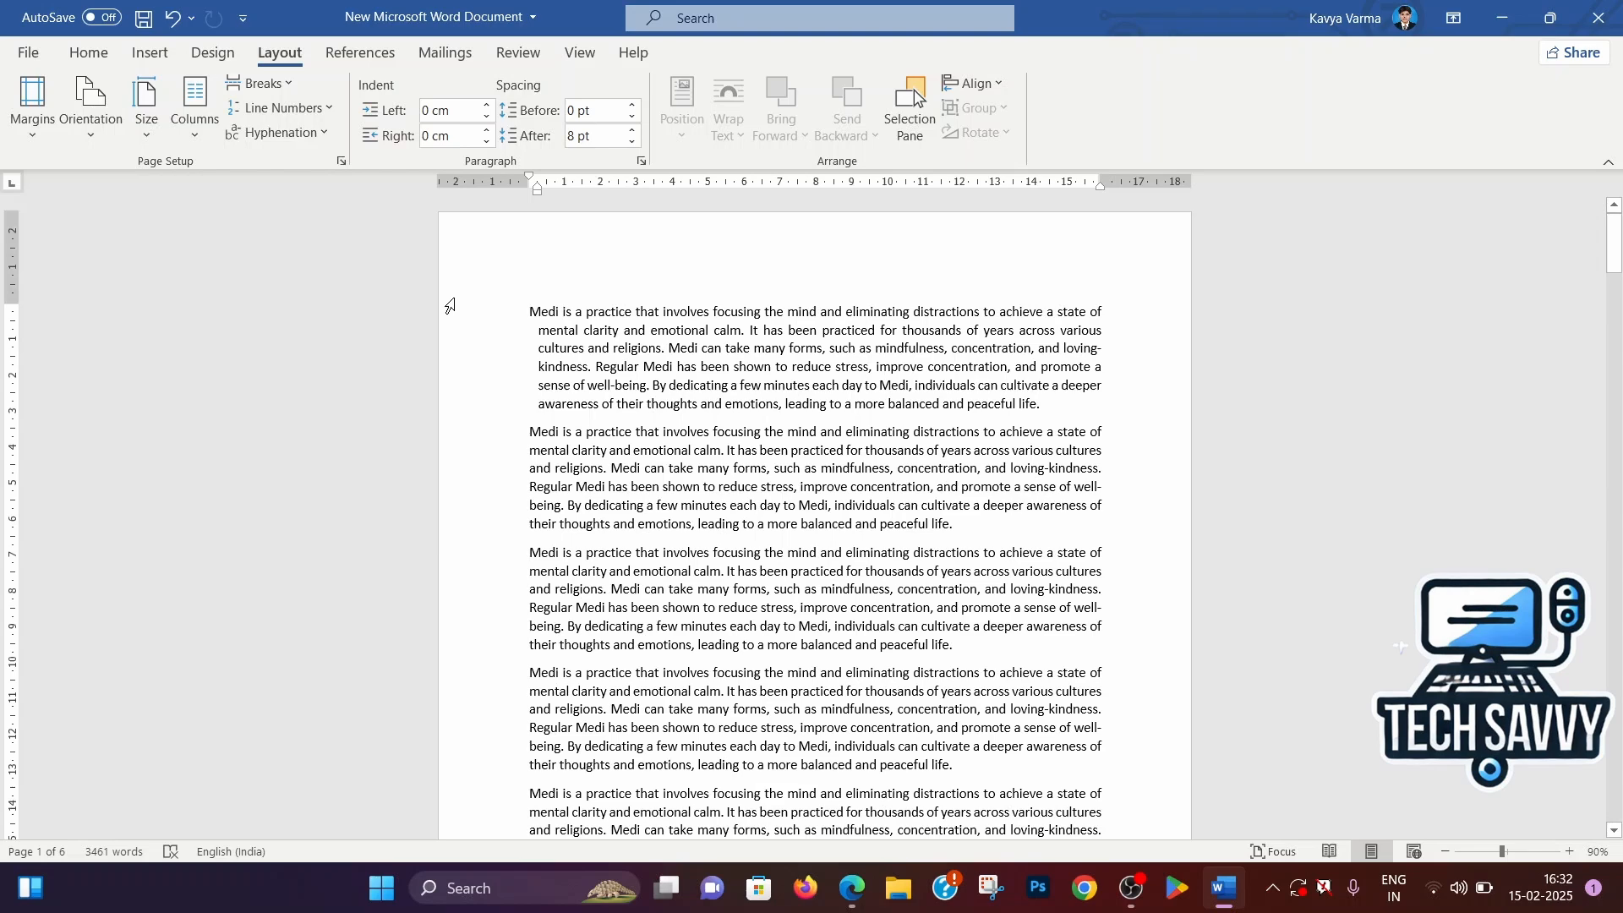
key(ctrl+p)
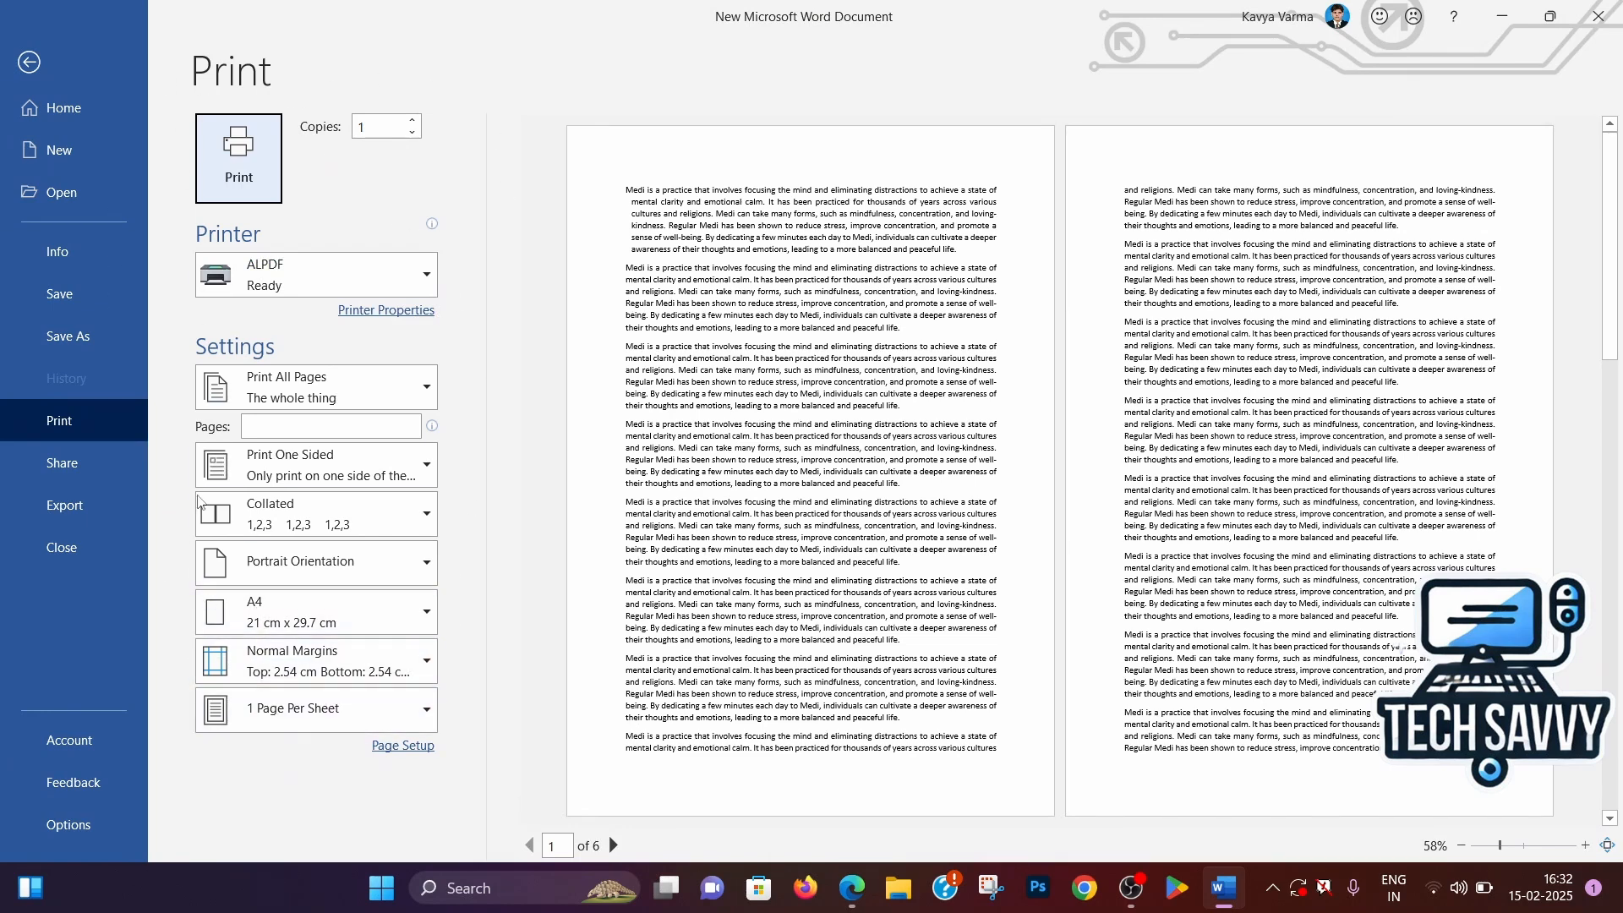
Set the print range to the current page only, and replace it with the custom pages 1,5,6,8.
click(414, 397)
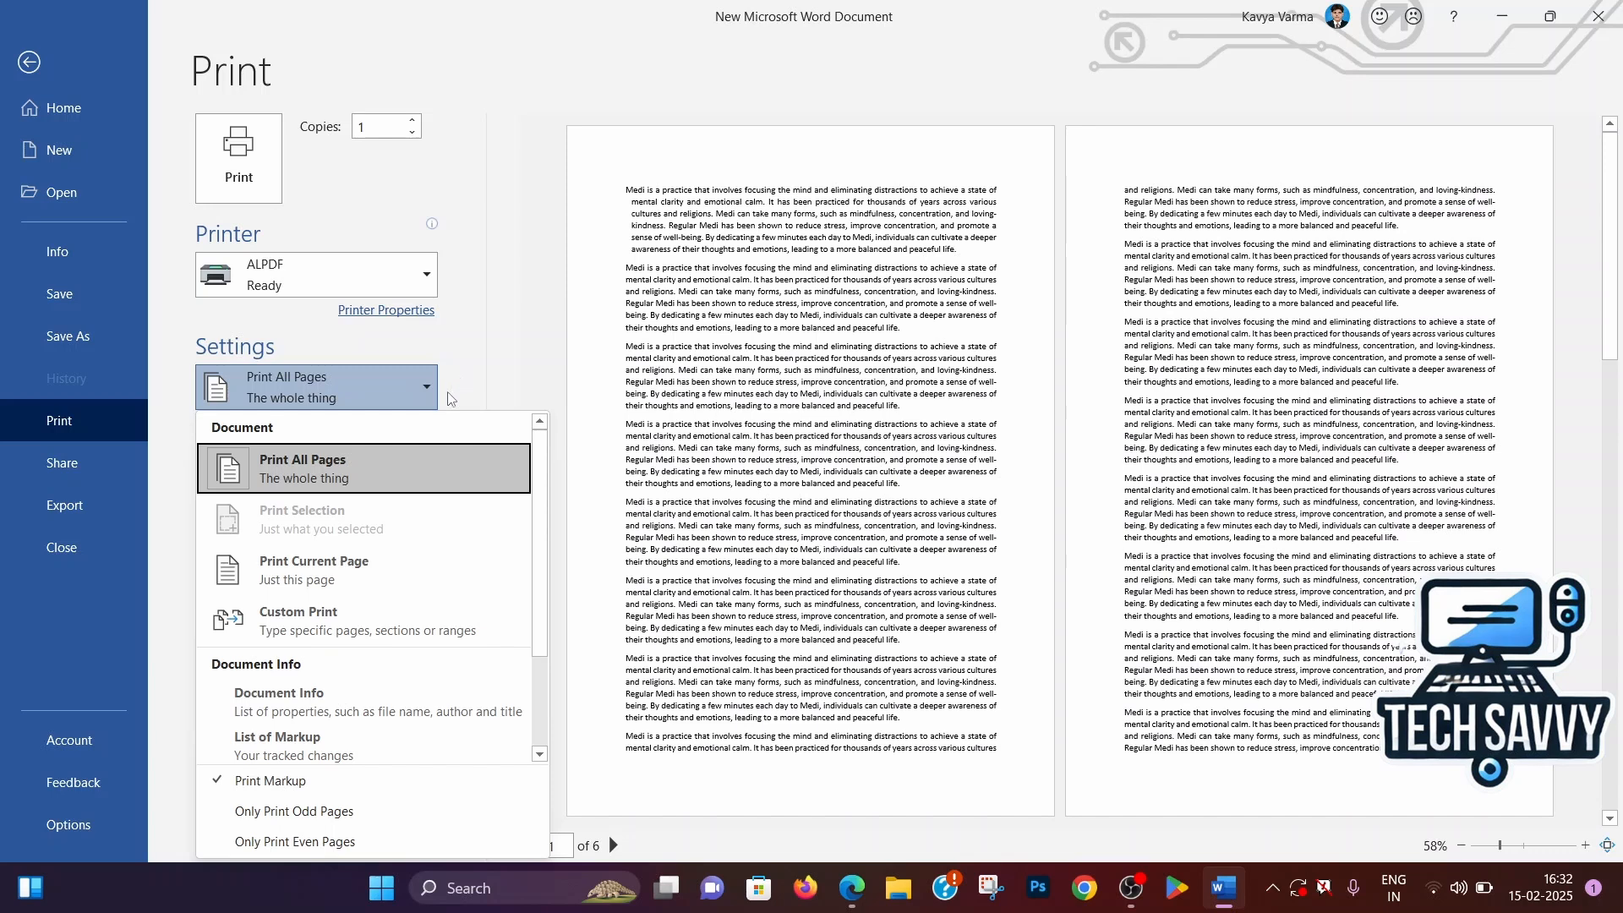
click(329, 581)
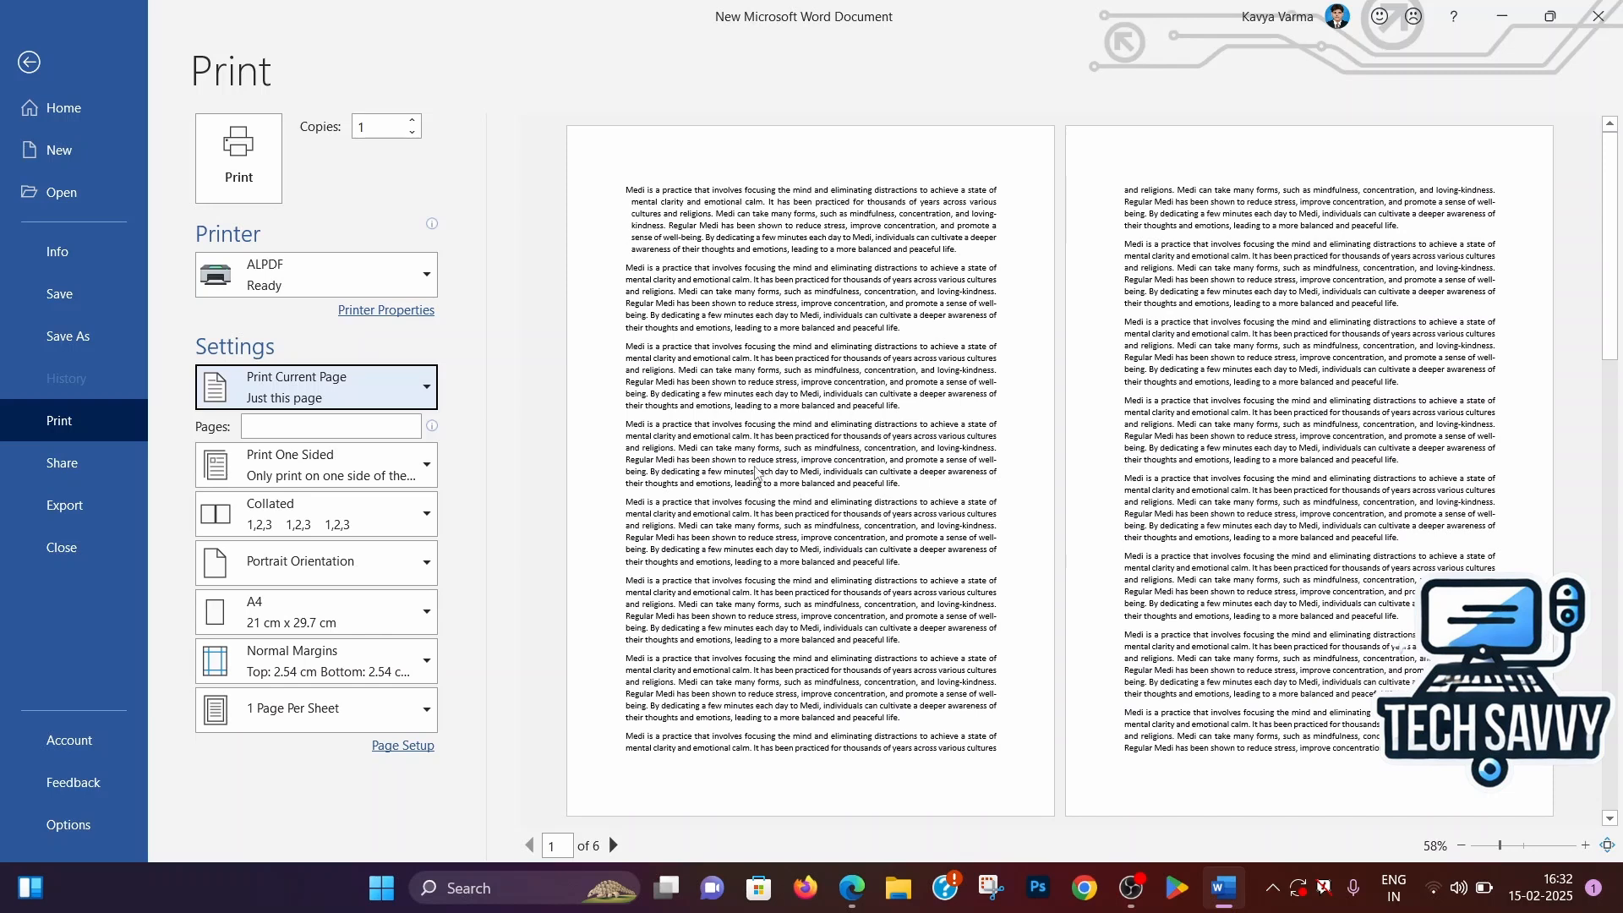
click(257, 434)
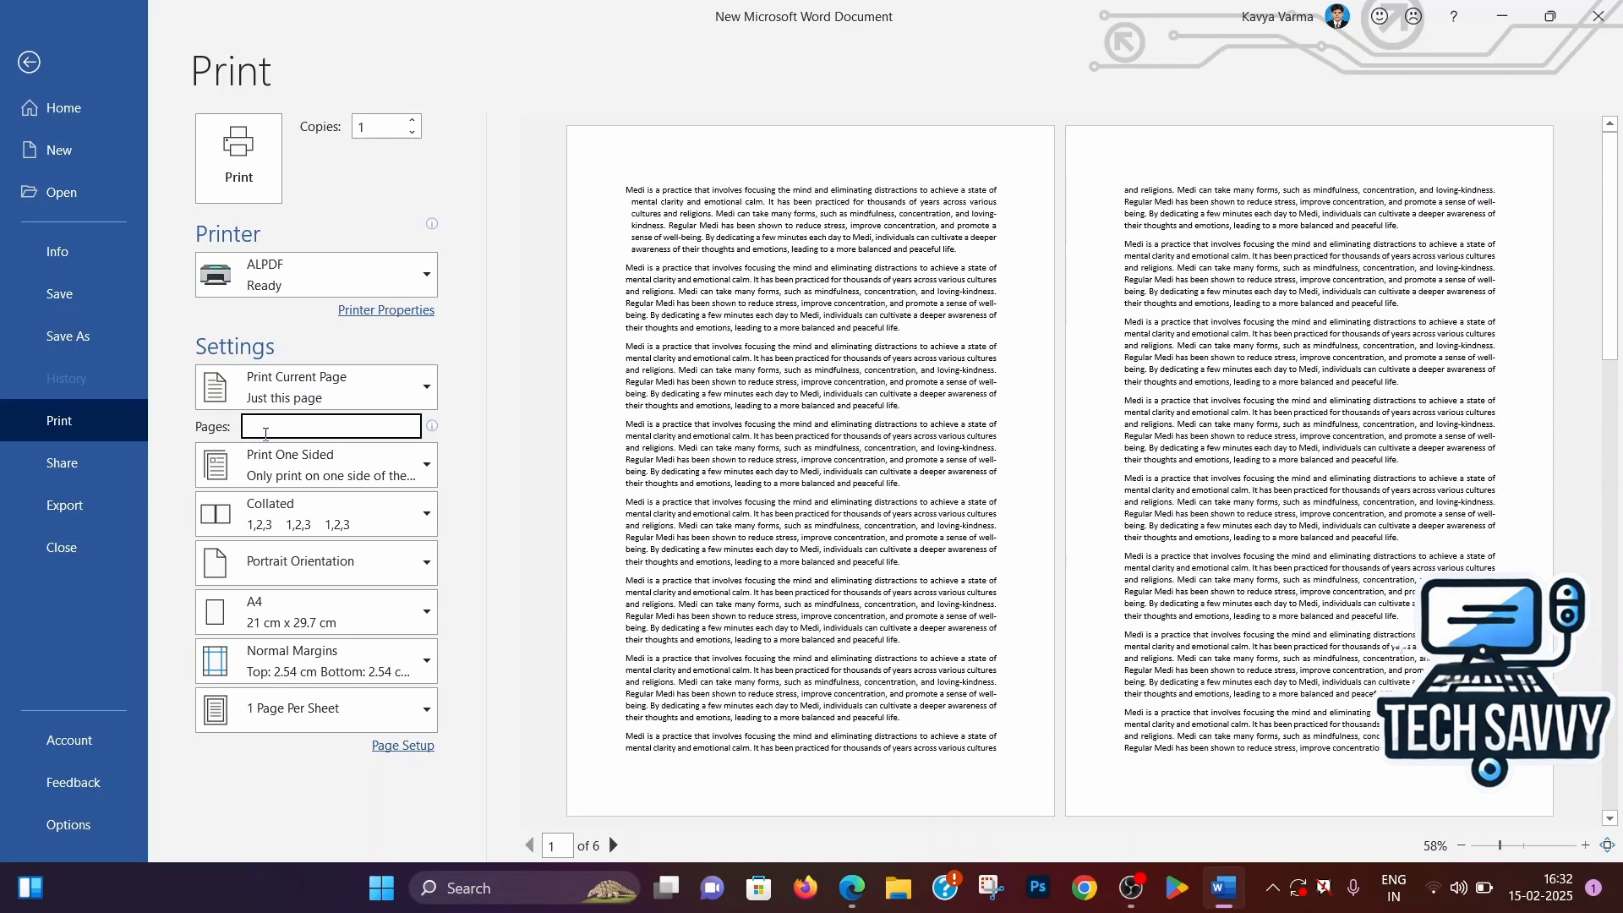
text(1)
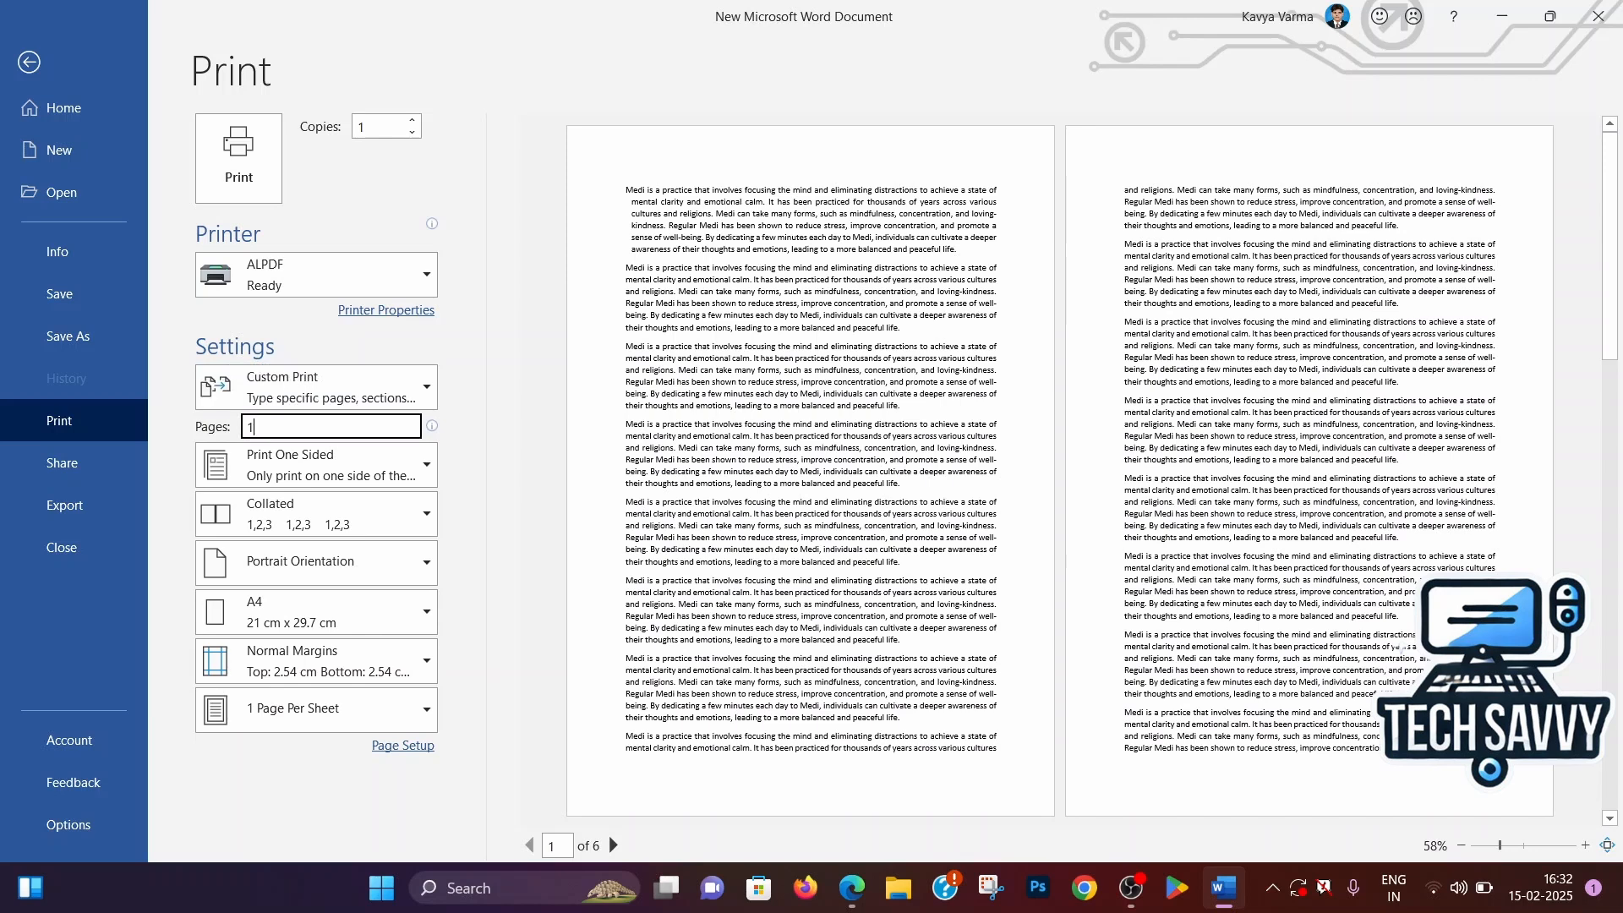
text(,5,6,8)
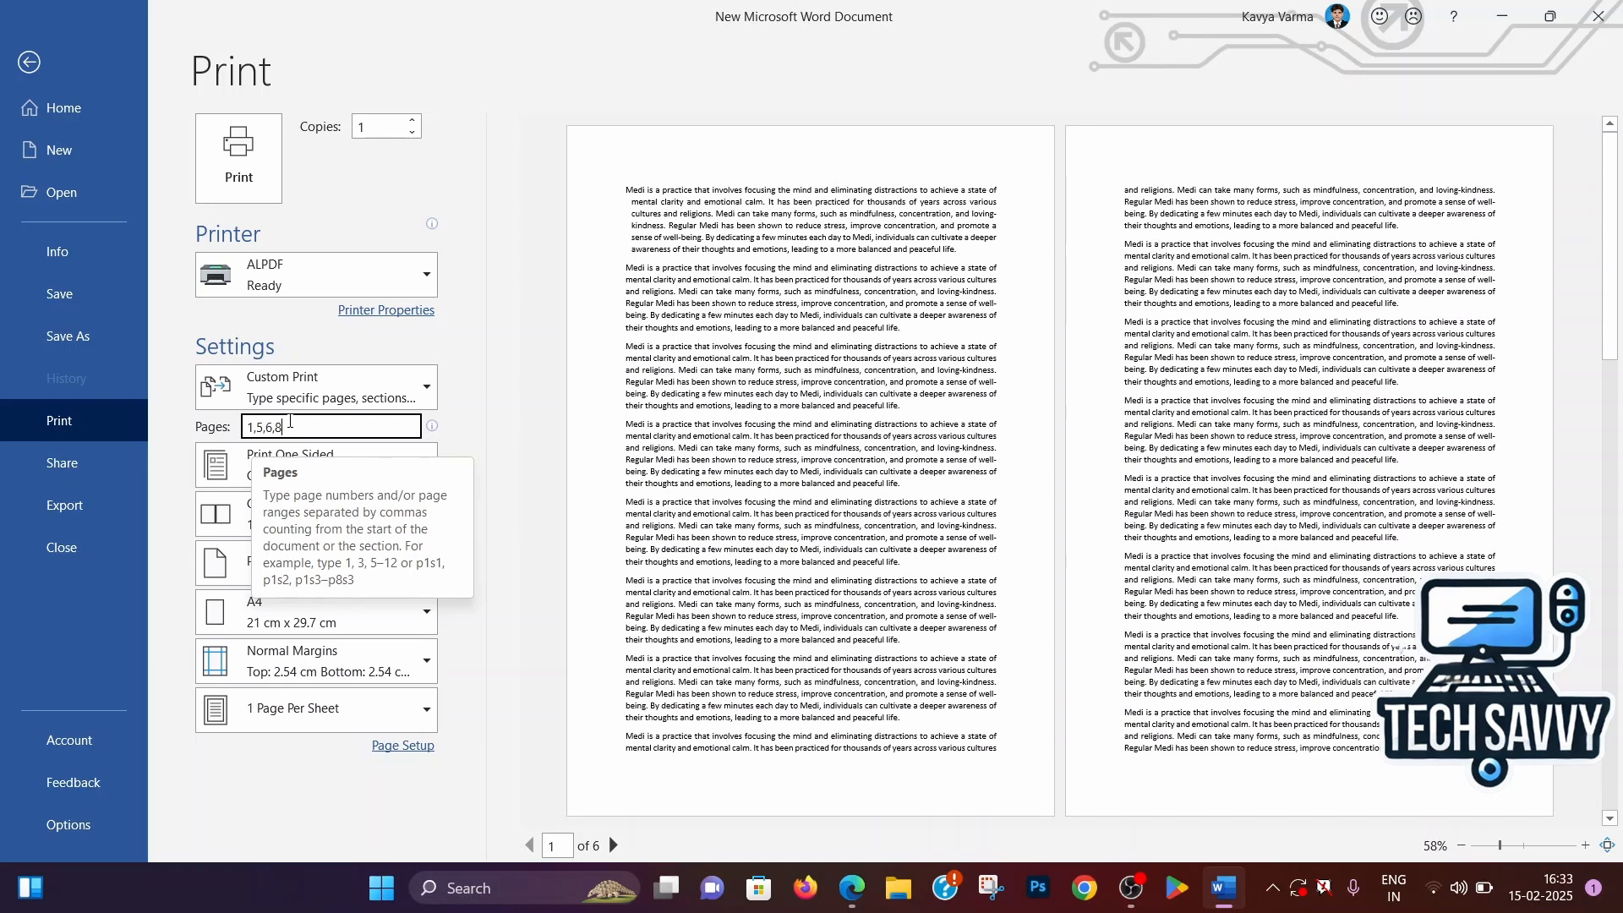
Replace the custom print range with pages 1-5.
drag(290, 424, 224, 426)
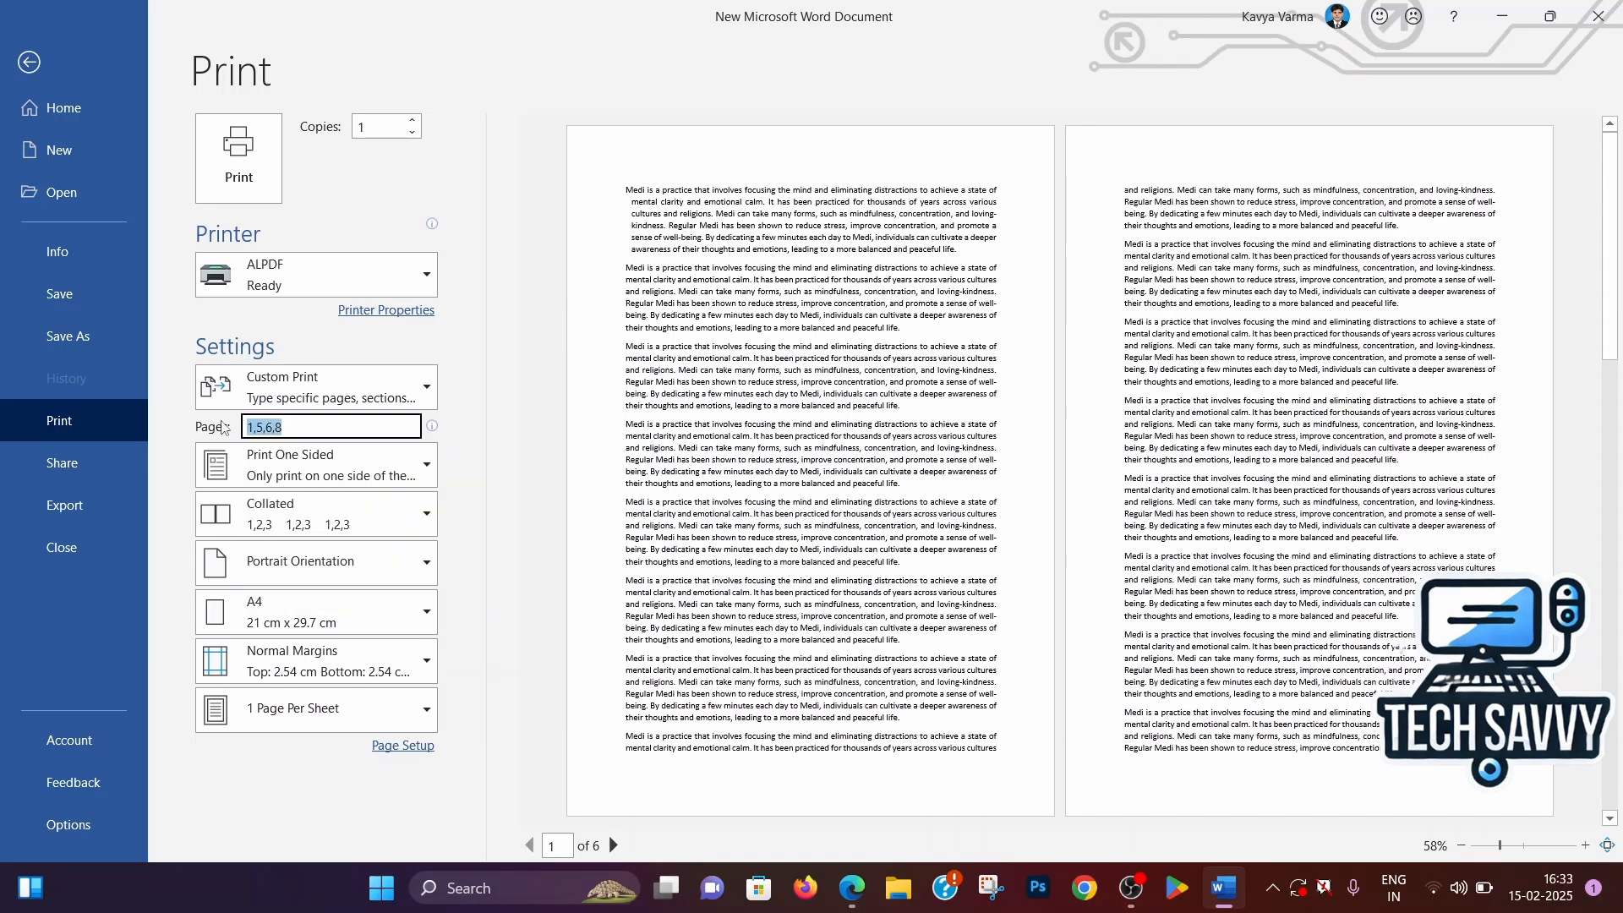
key(BackSpace)
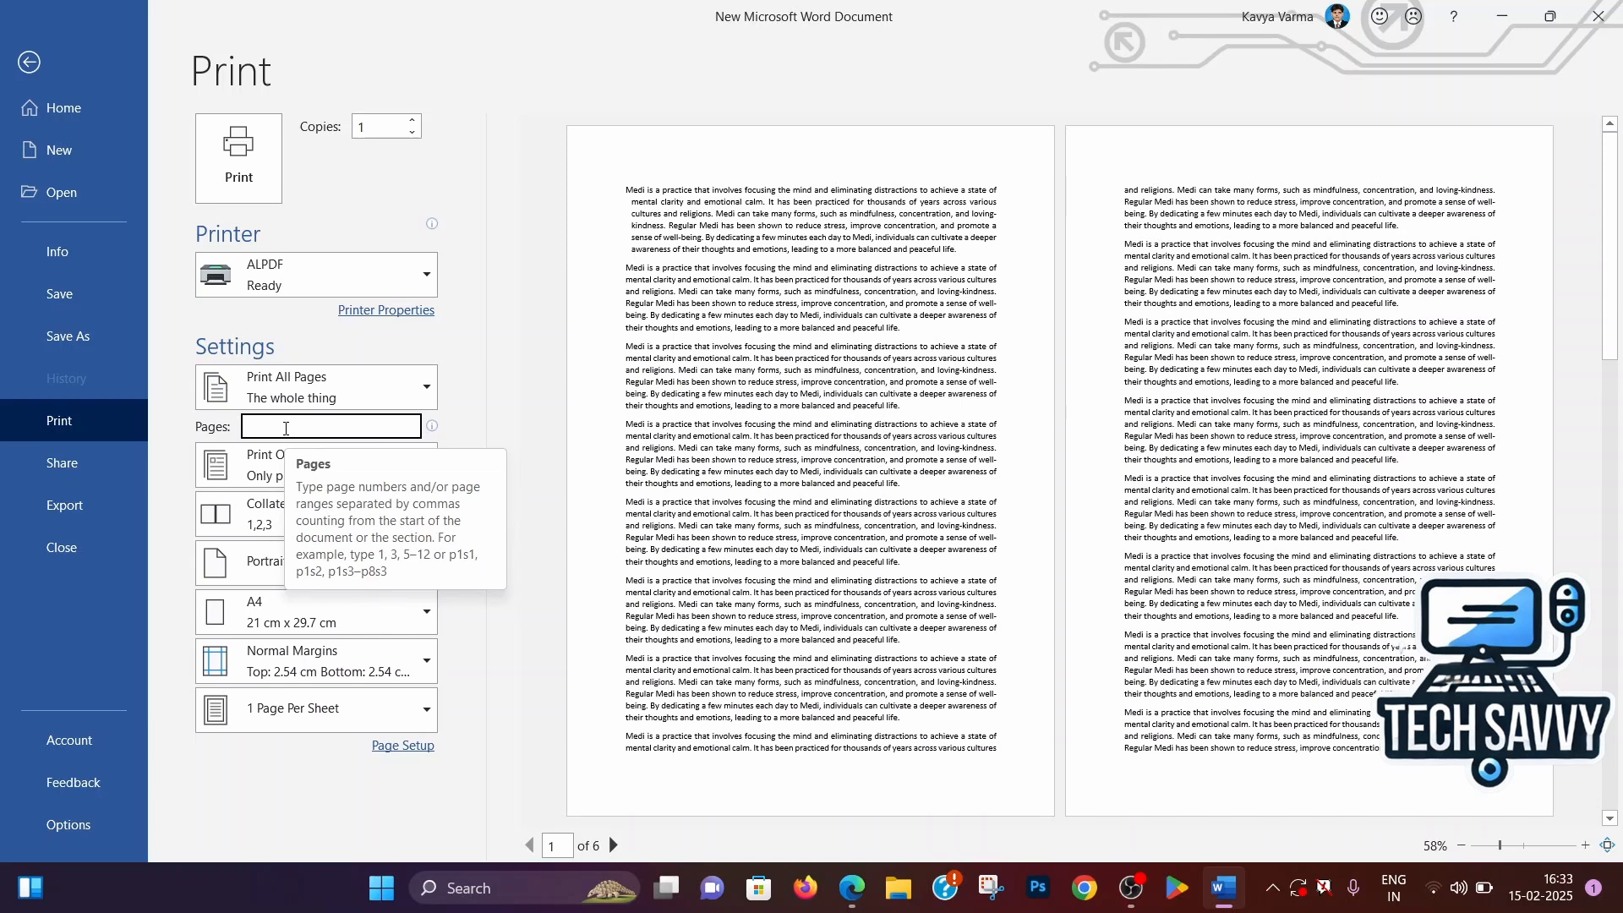
text(1-5)
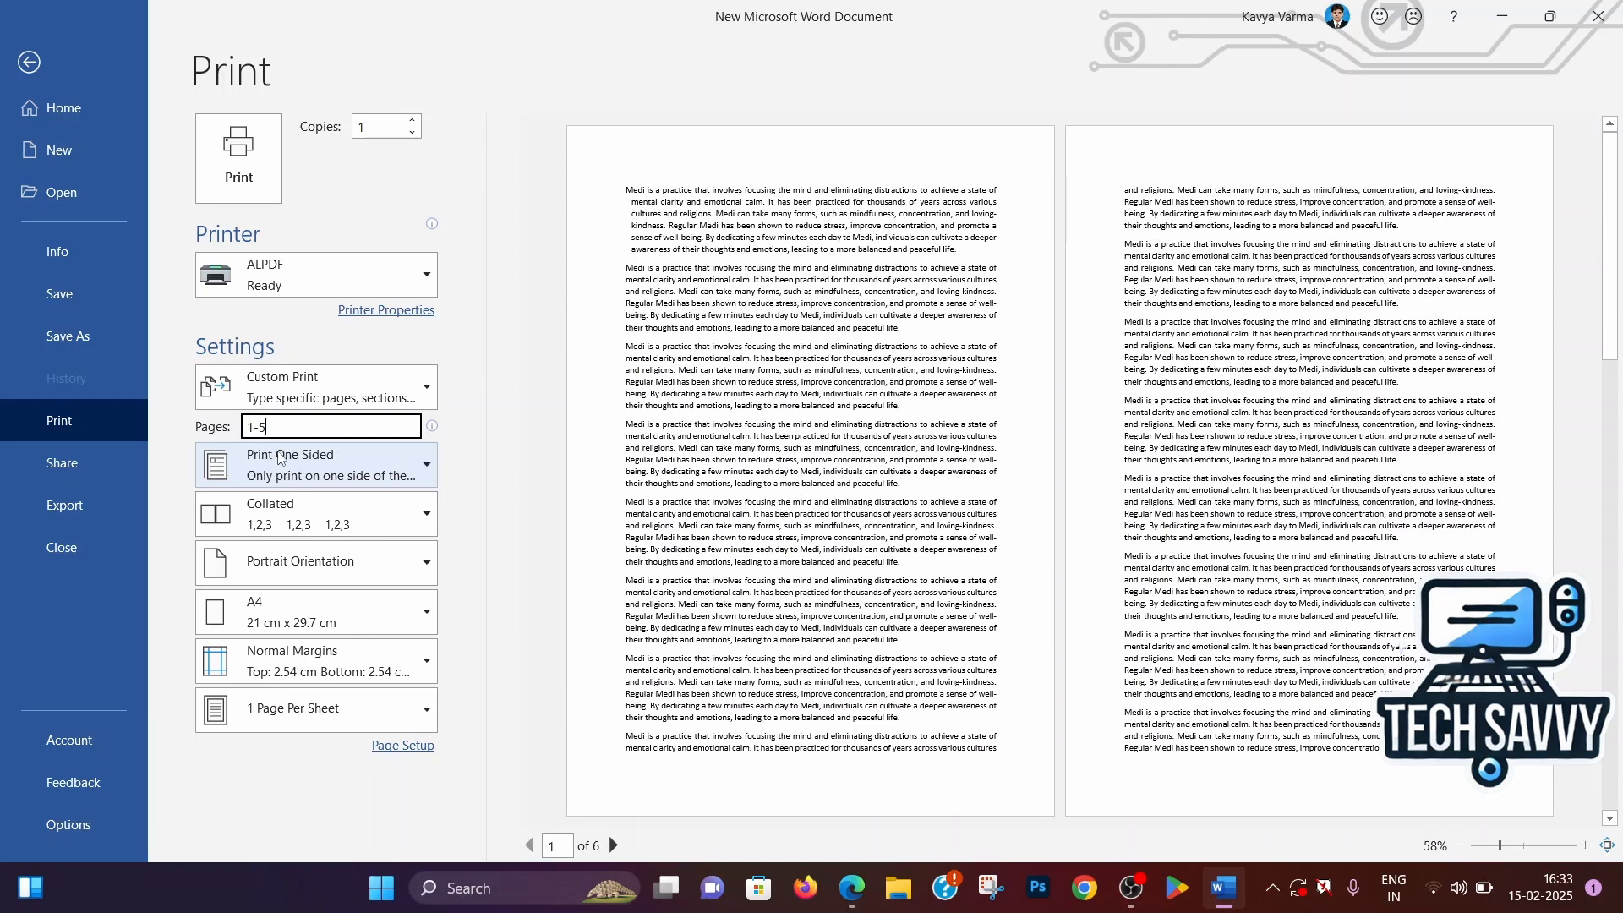
Check the print orientation choices and the layout, paper and margin settings in Page Setup, leaving them as they are.
click(388, 564)
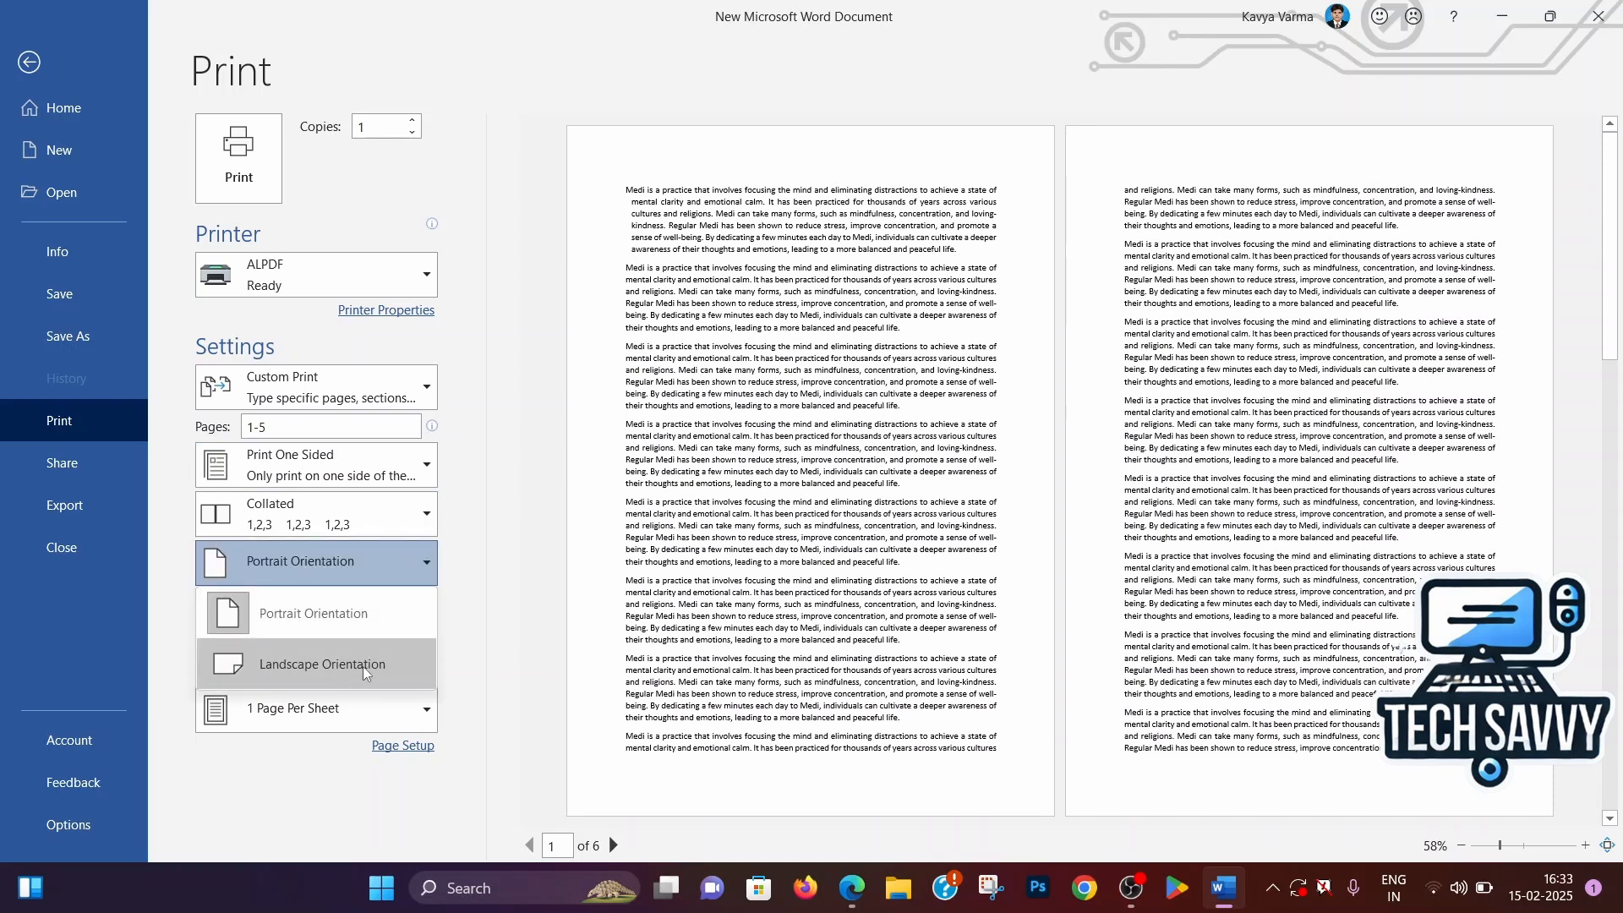
click(428, 630)
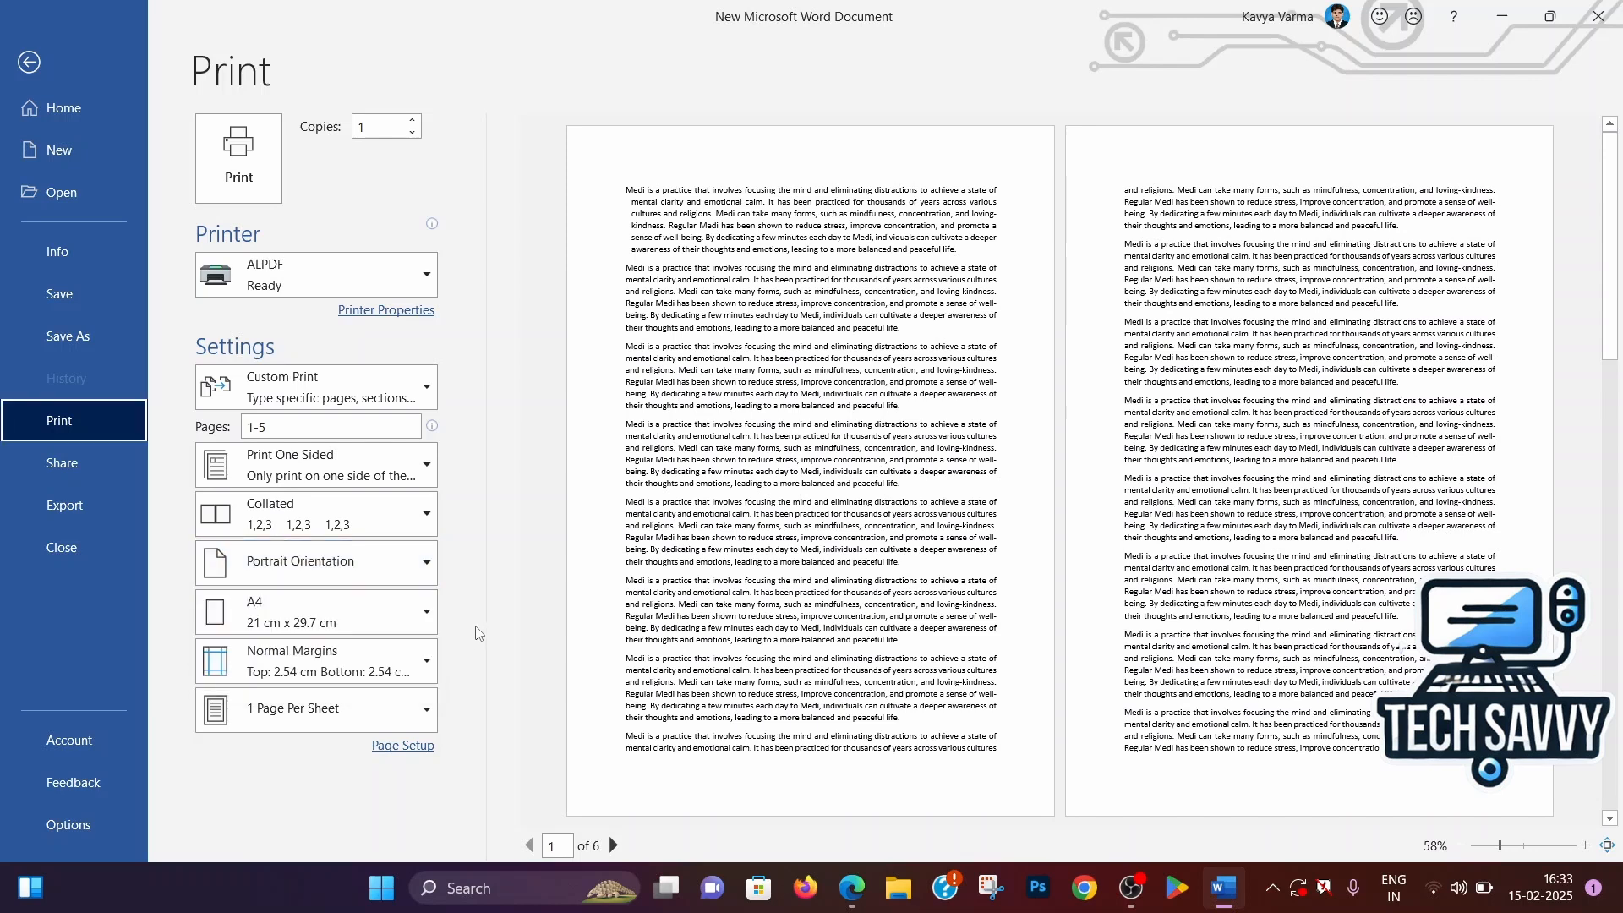
click(402, 747)
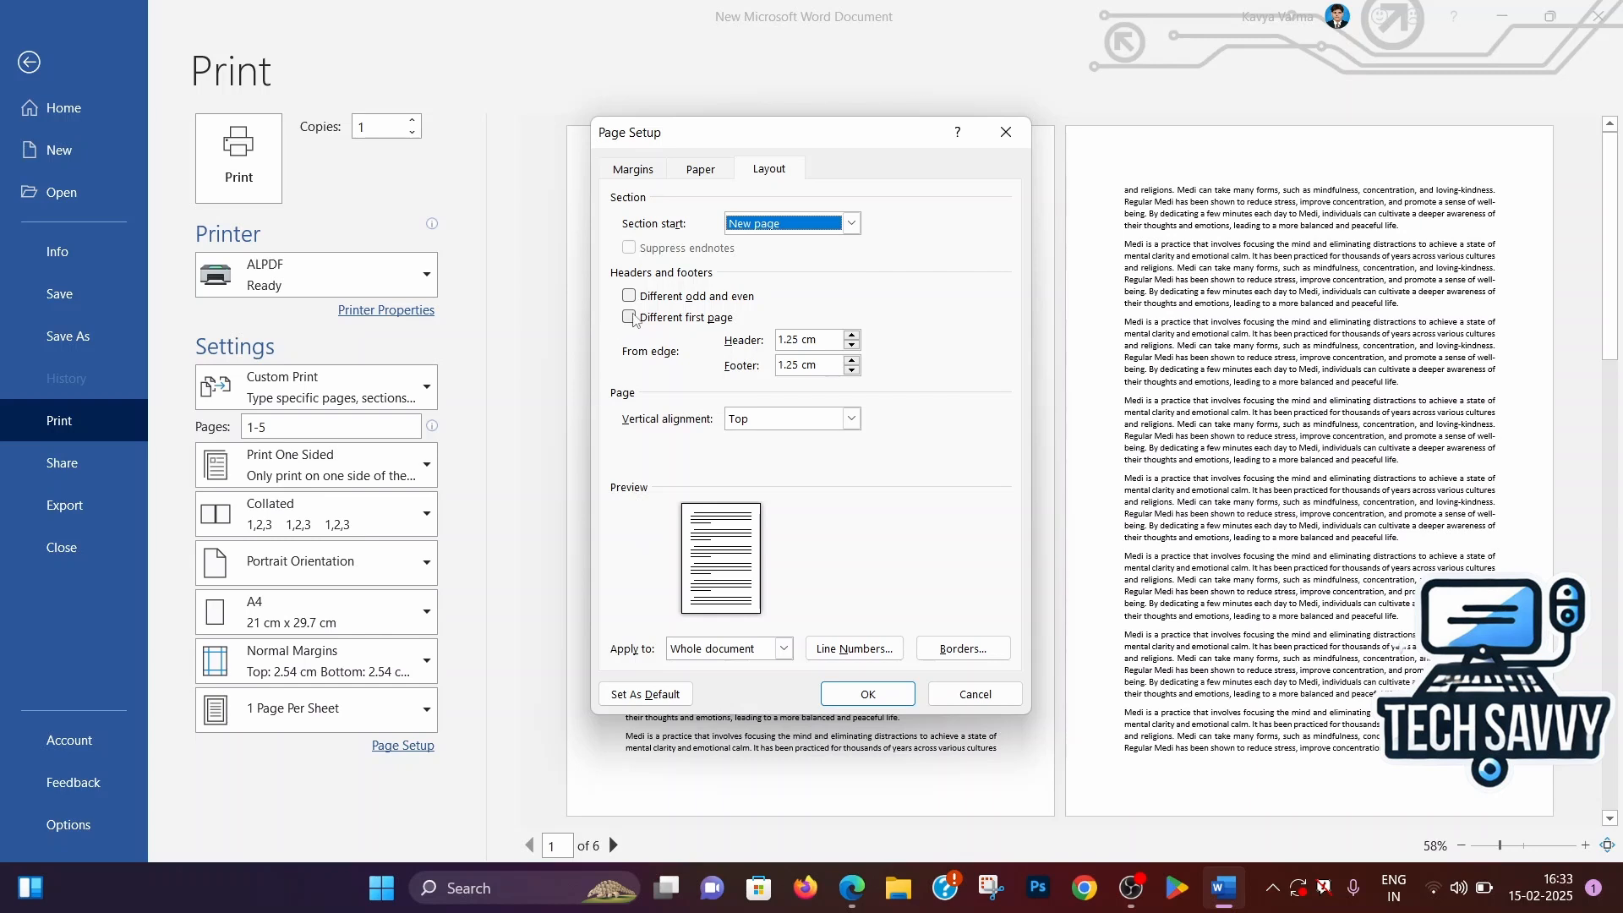
click(694, 180)
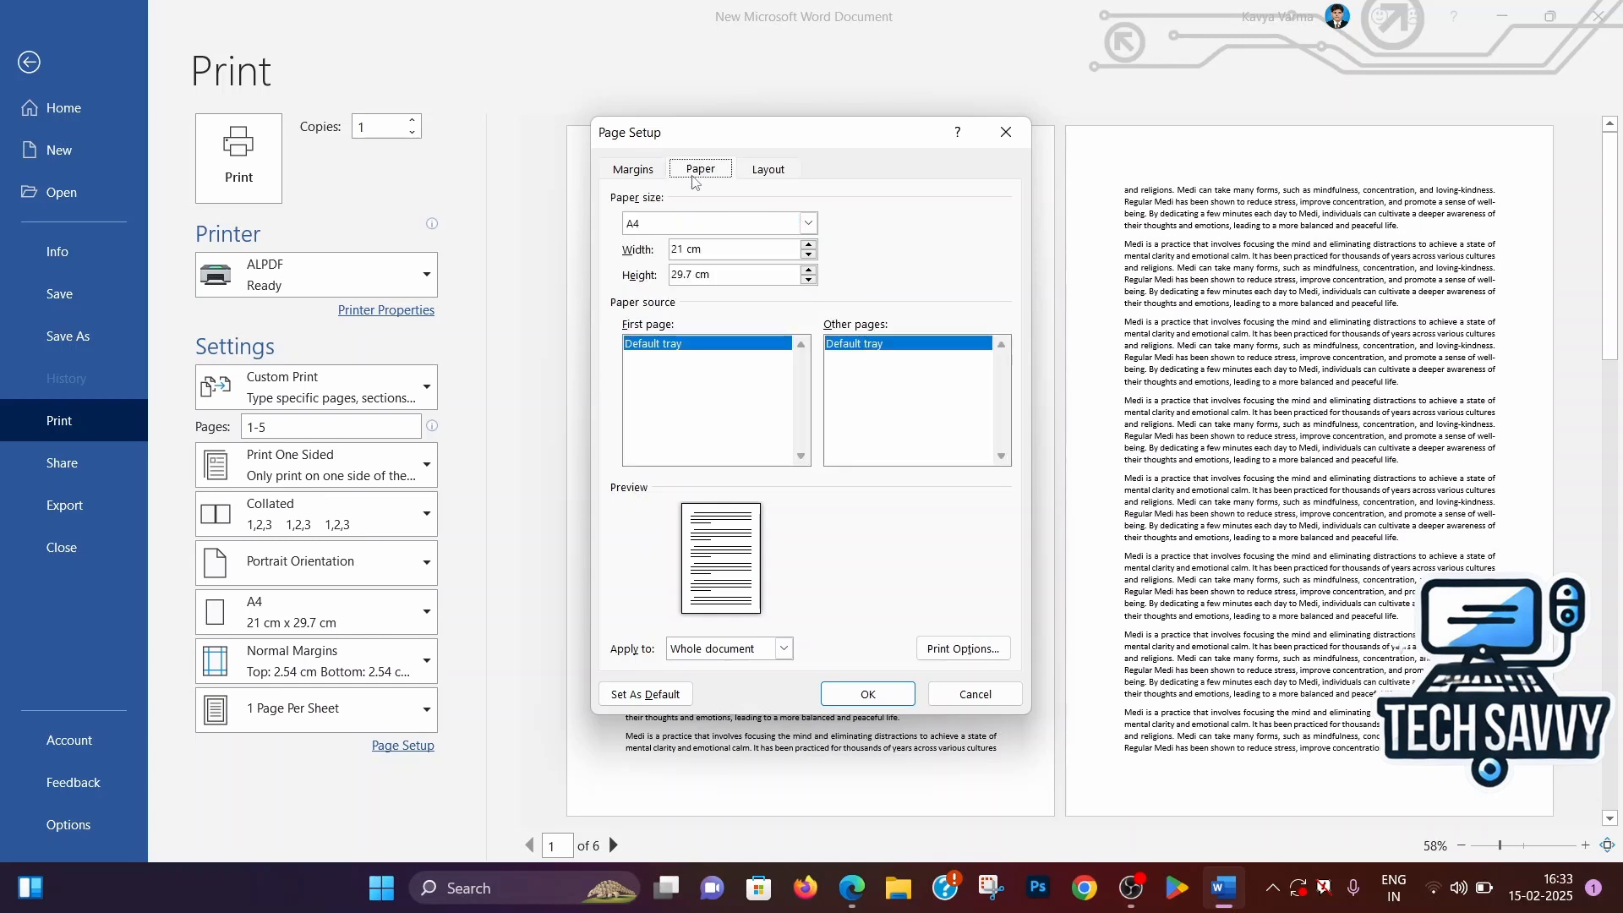
click(642, 172)
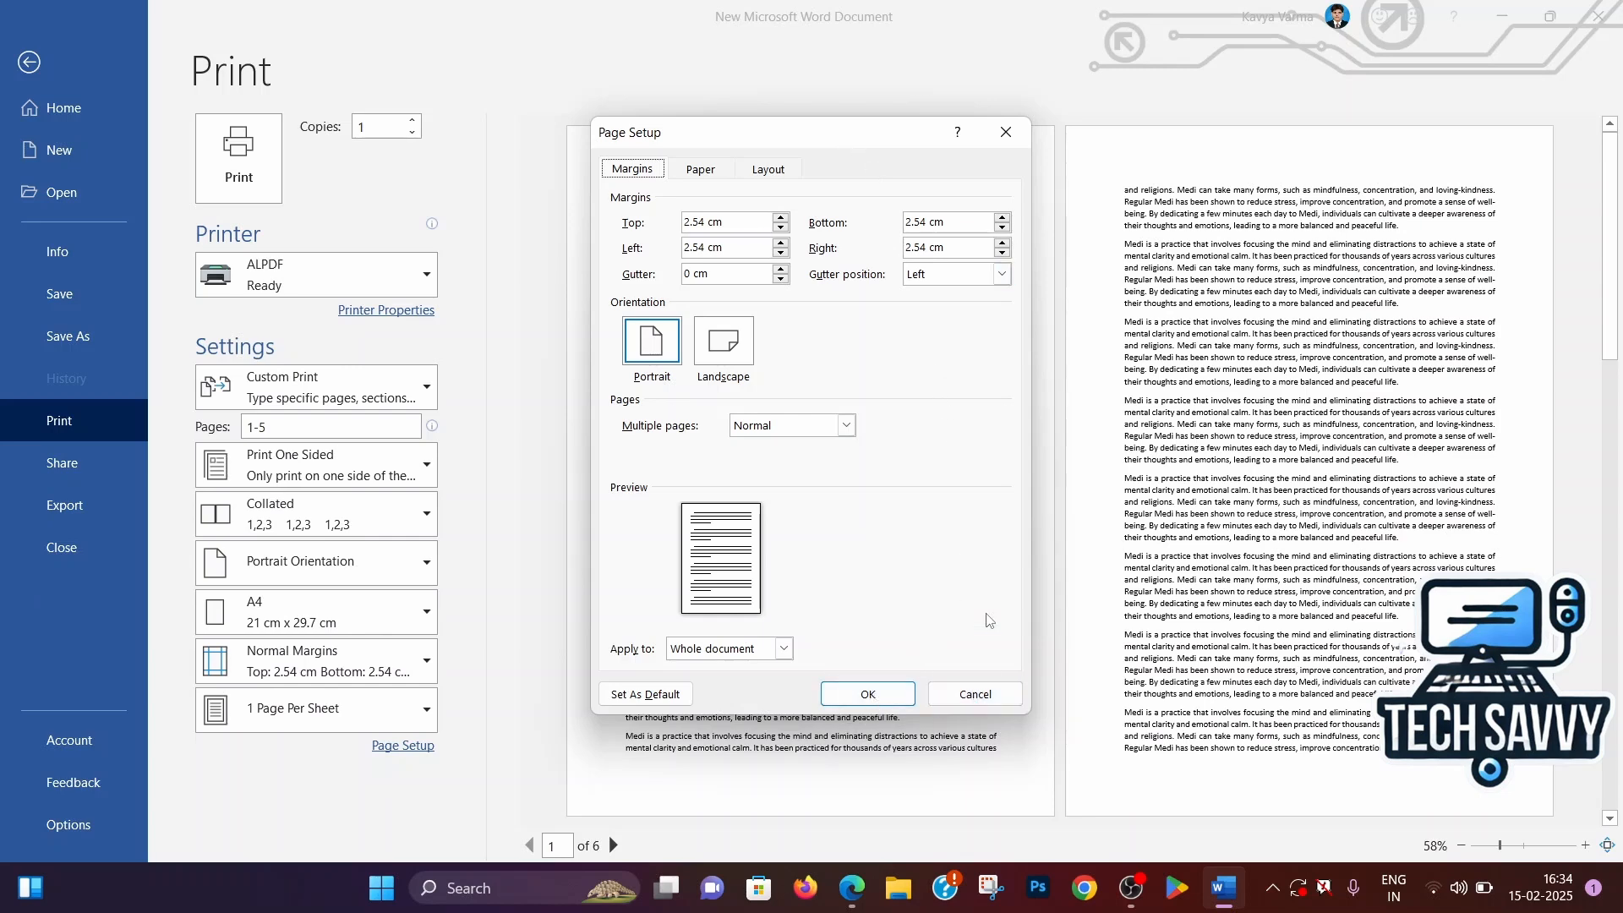
click(1012, 135)
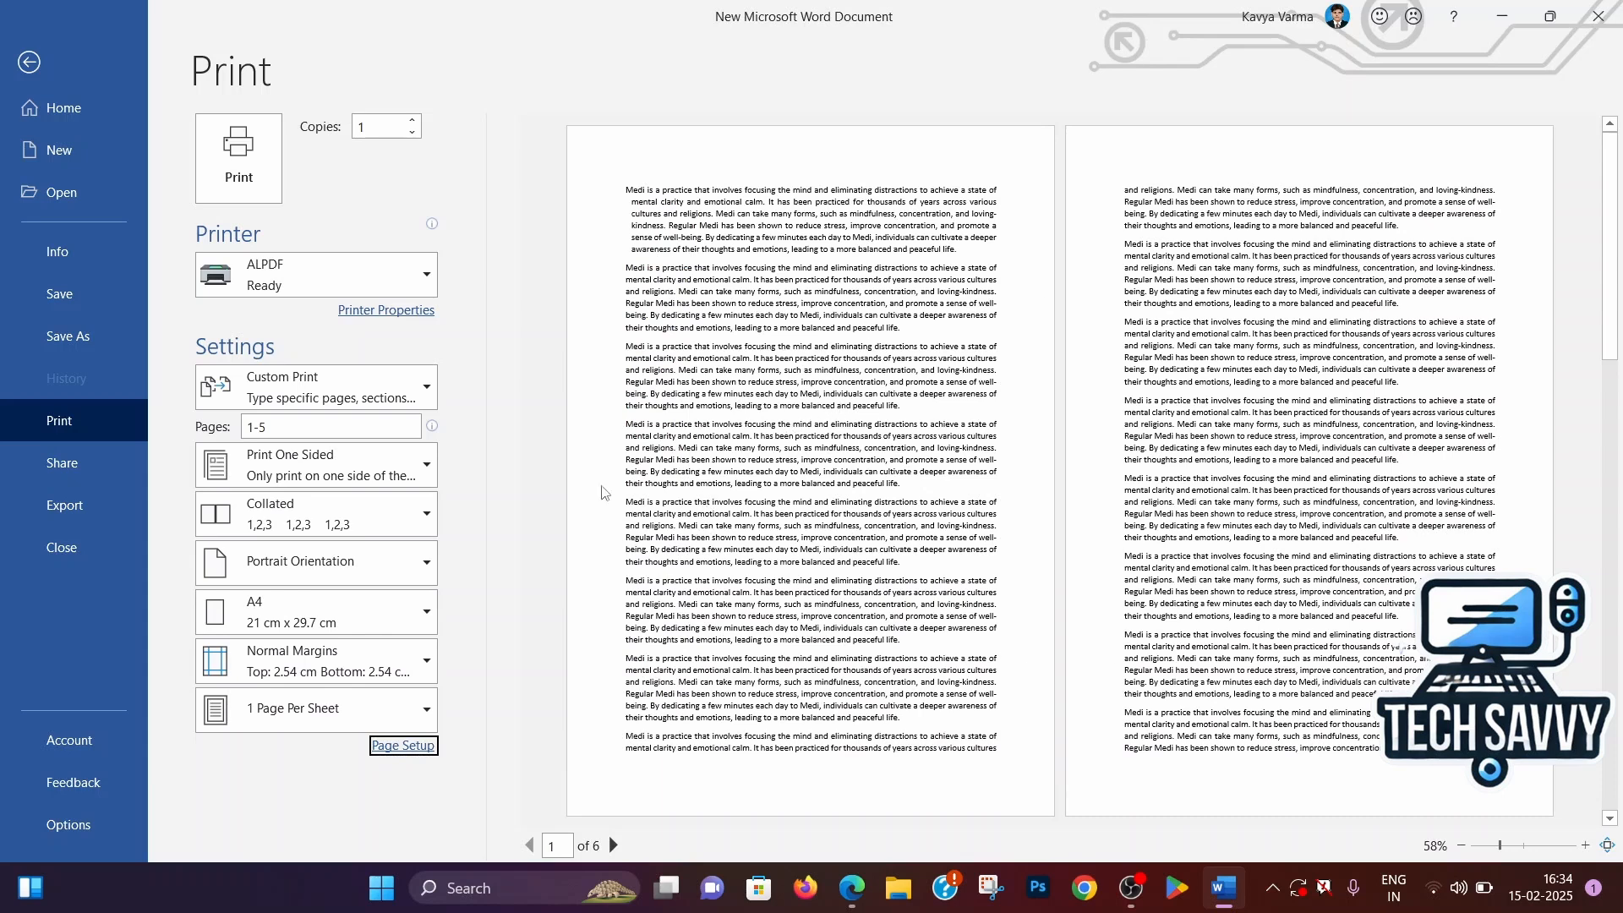
Examine the layout, page order and color settings in the printer's properties, choosing Front to Back as the page order.
click(377, 320)
click(379, 318)
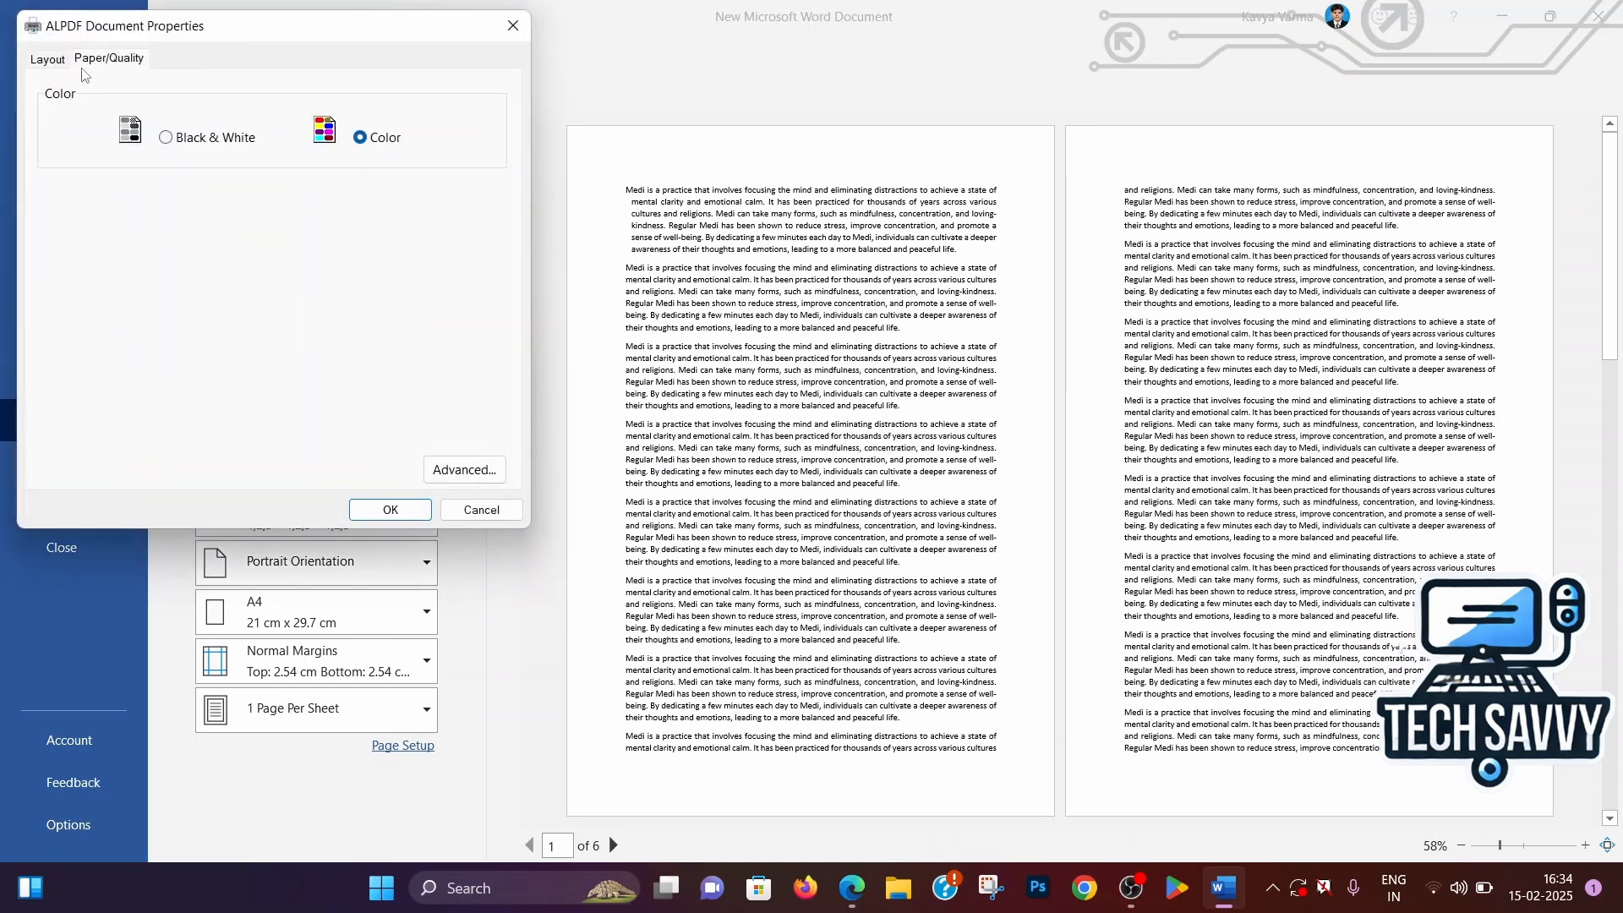
click(49, 59)
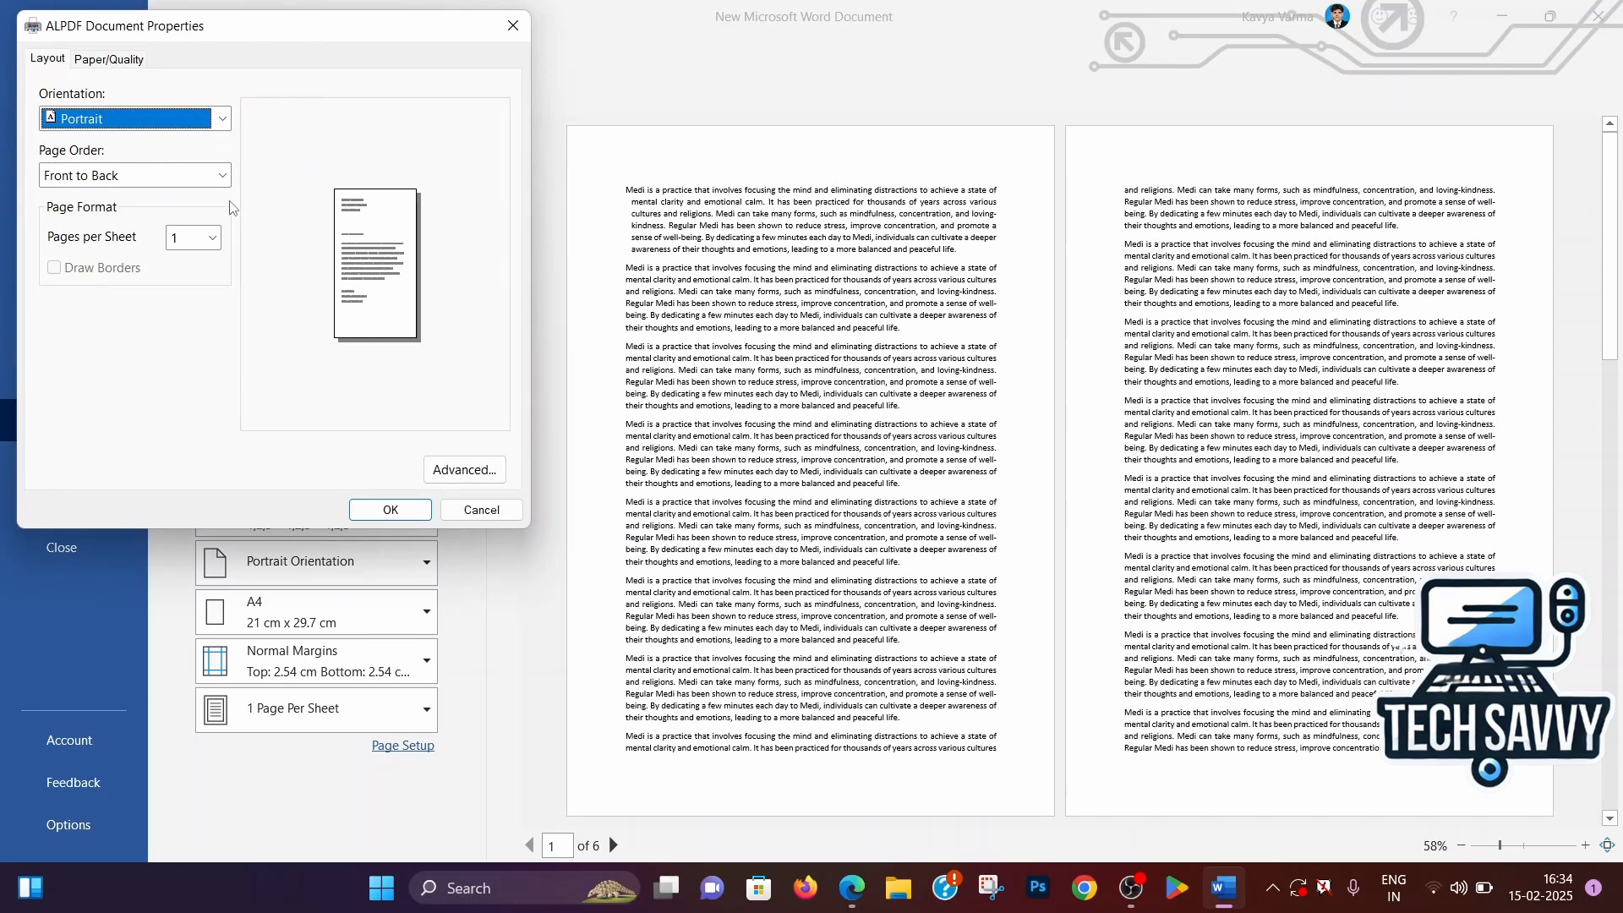
click(223, 176)
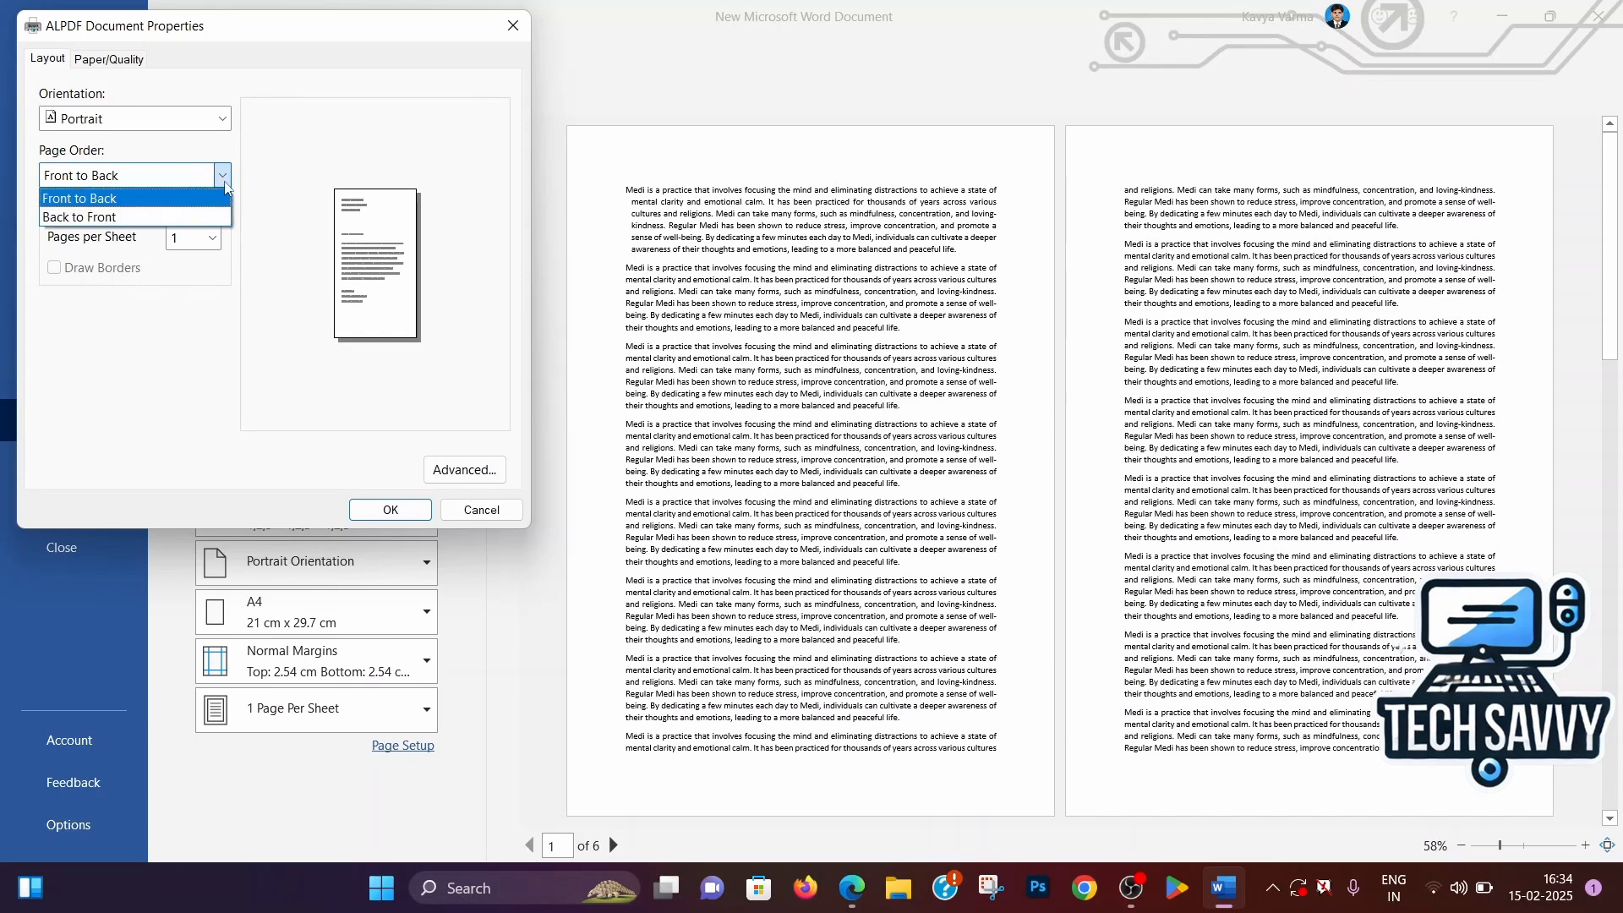
click(152, 198)
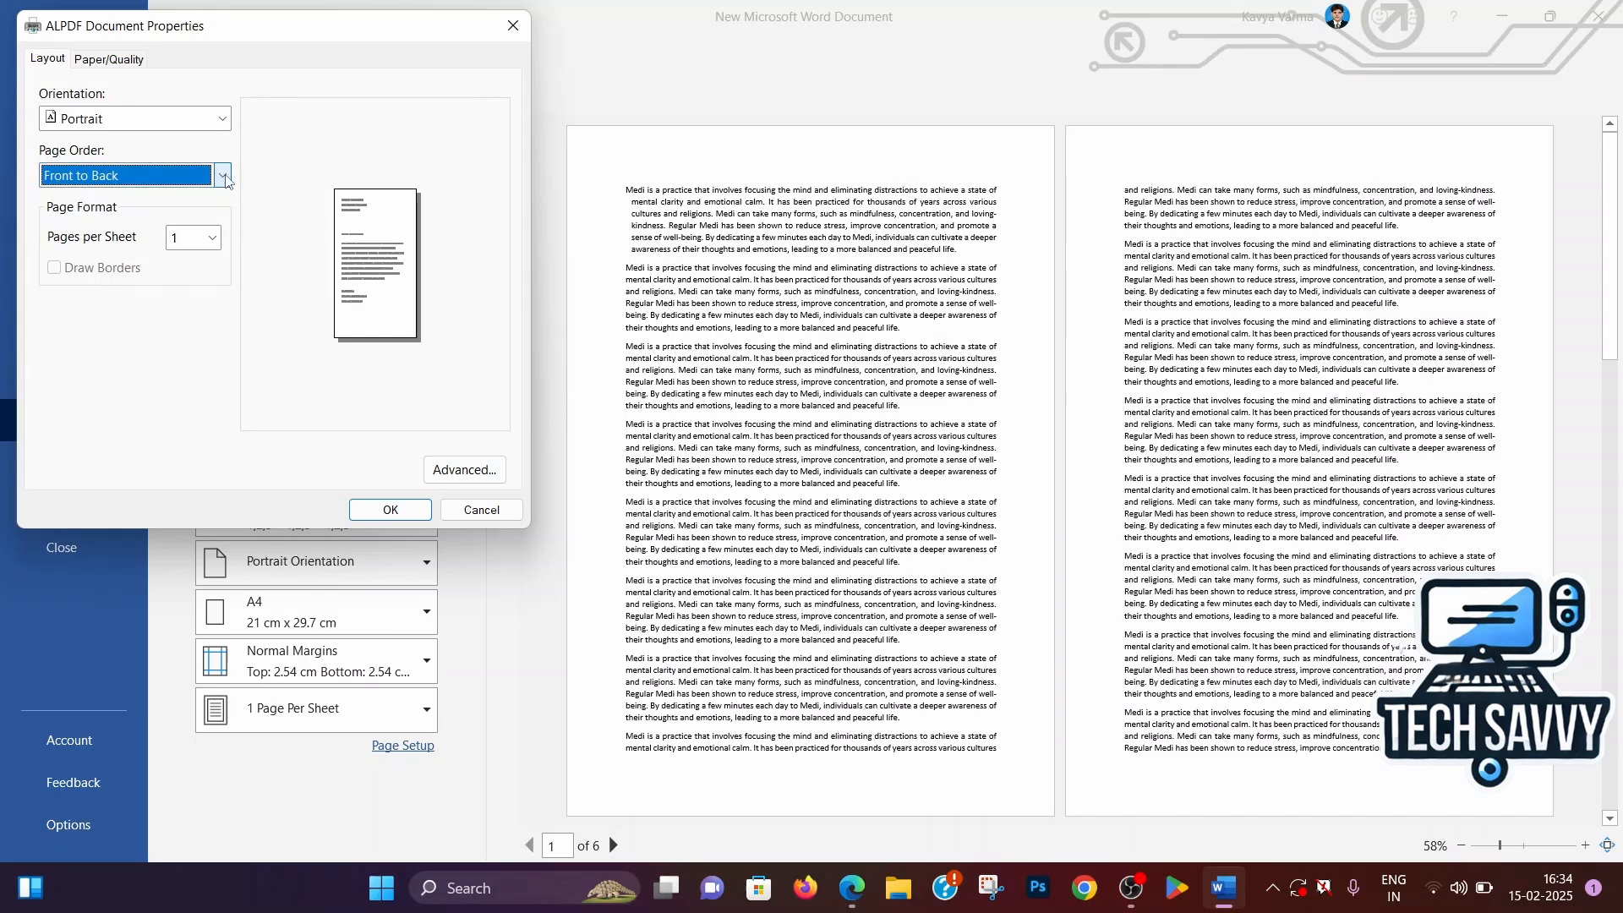
click(101, 61)
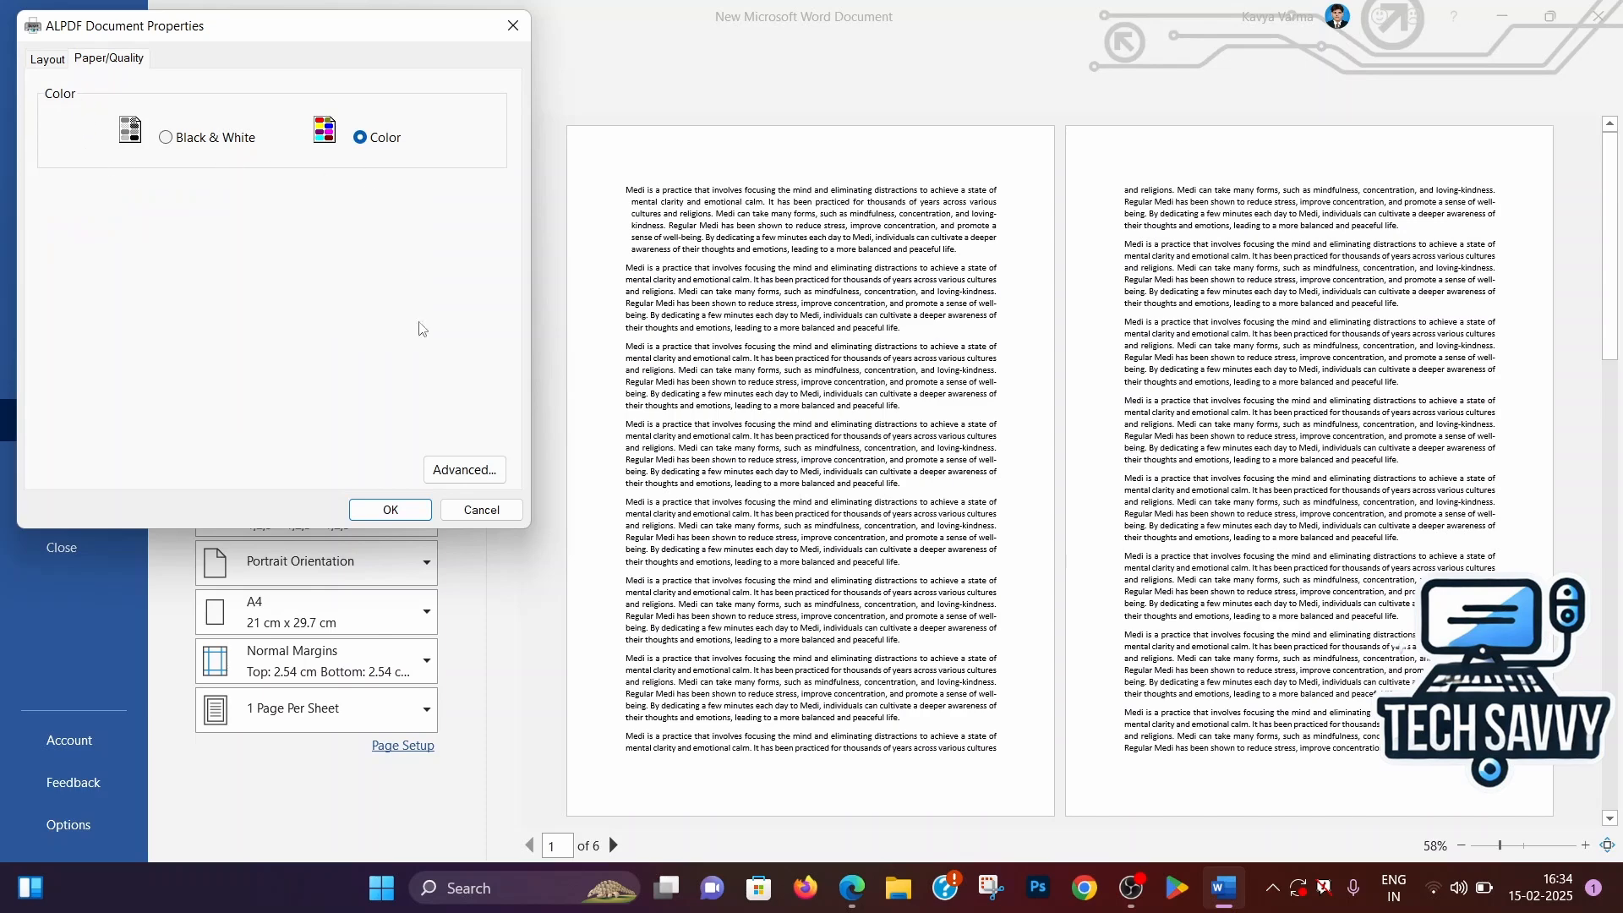
Examine the available paper sizes in the printer's advanced options, and cancel out of them without changing the size.
click(457, 470)
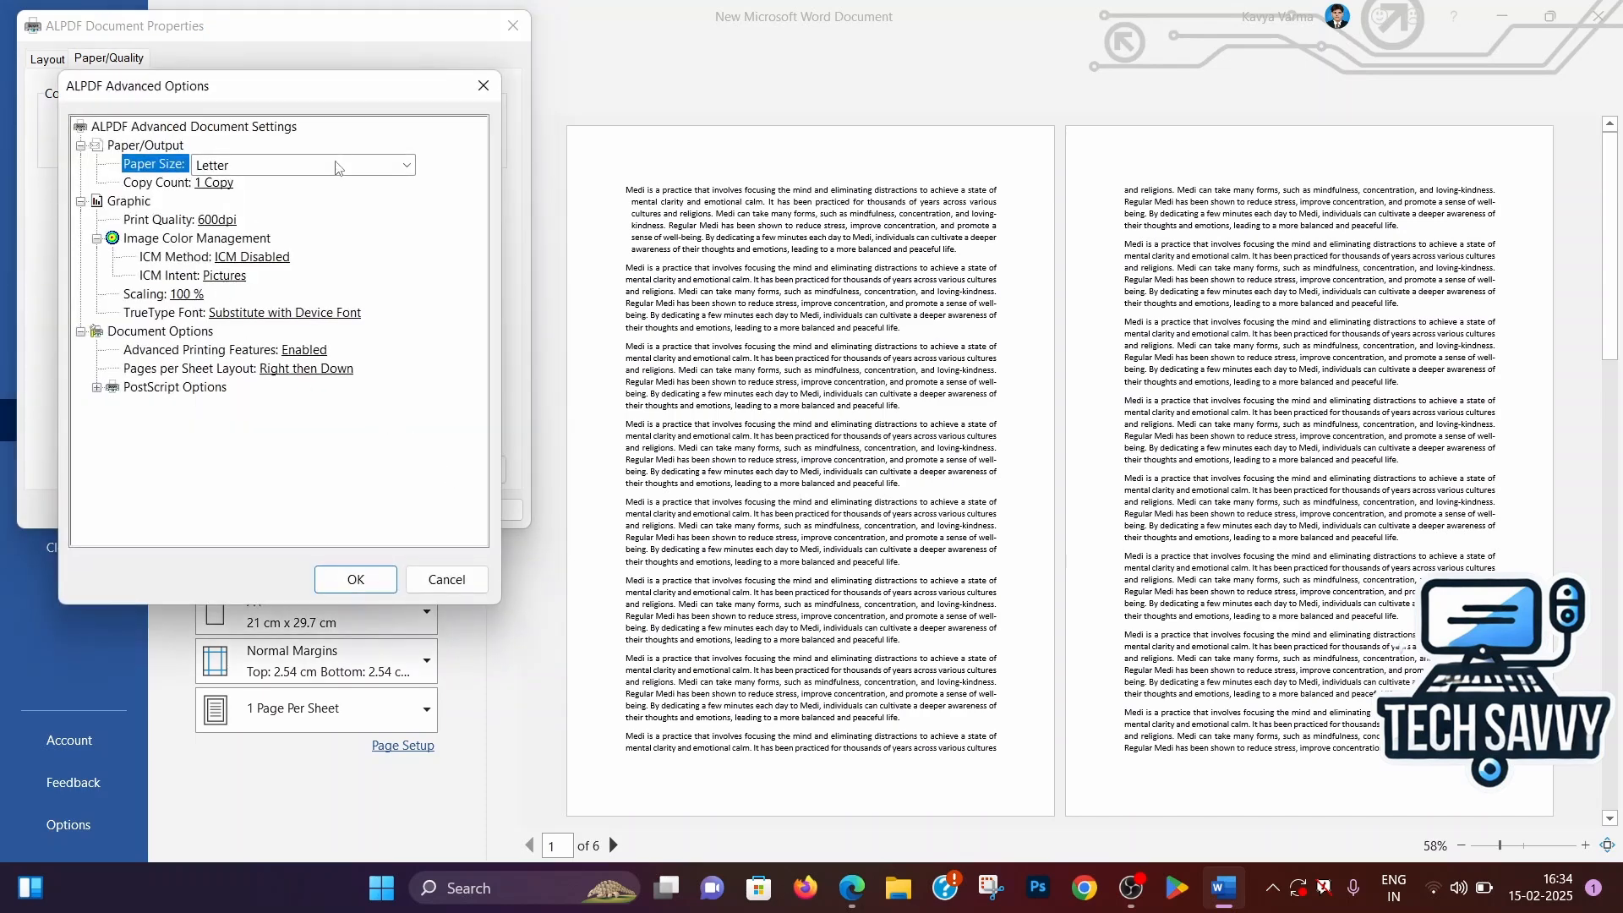
click(413, 172)
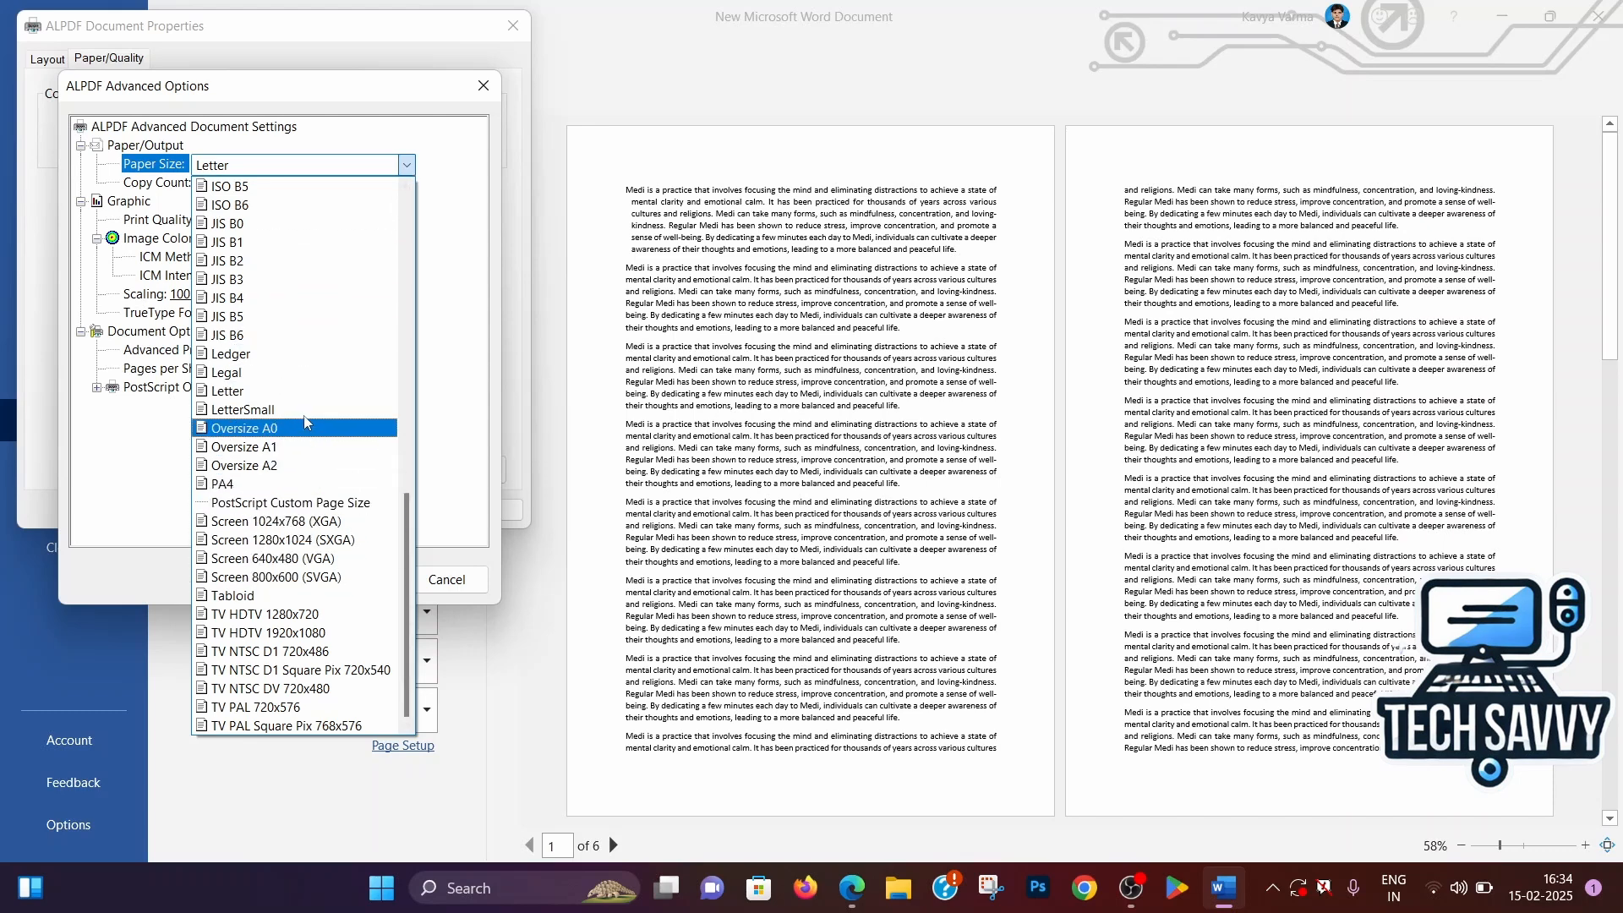
click(384, 142)
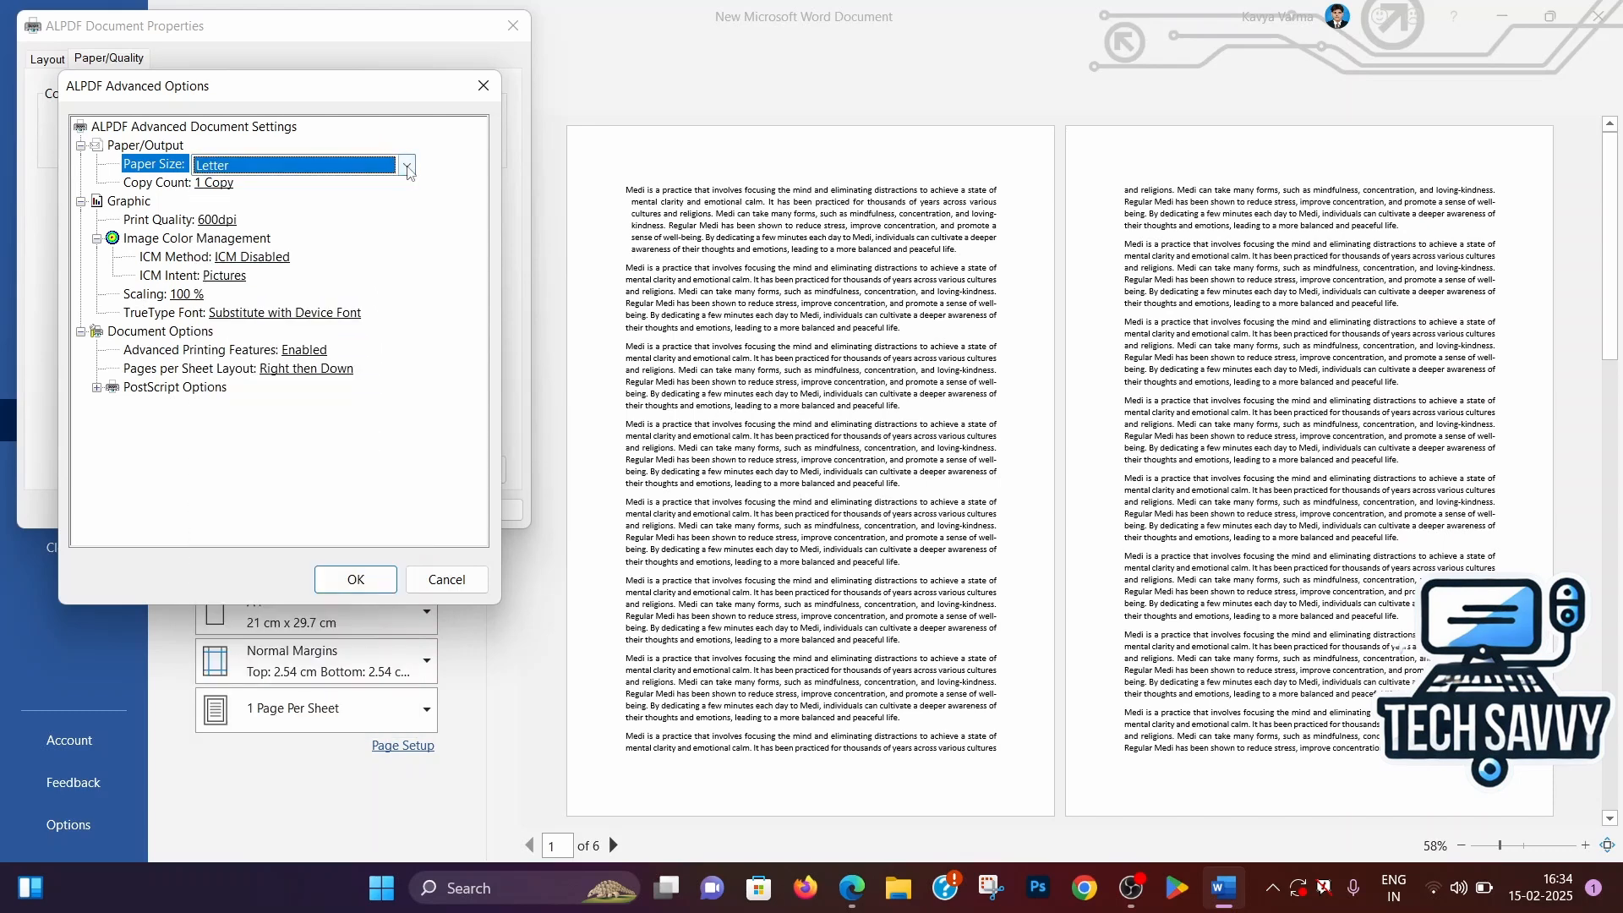
click(407, 167)
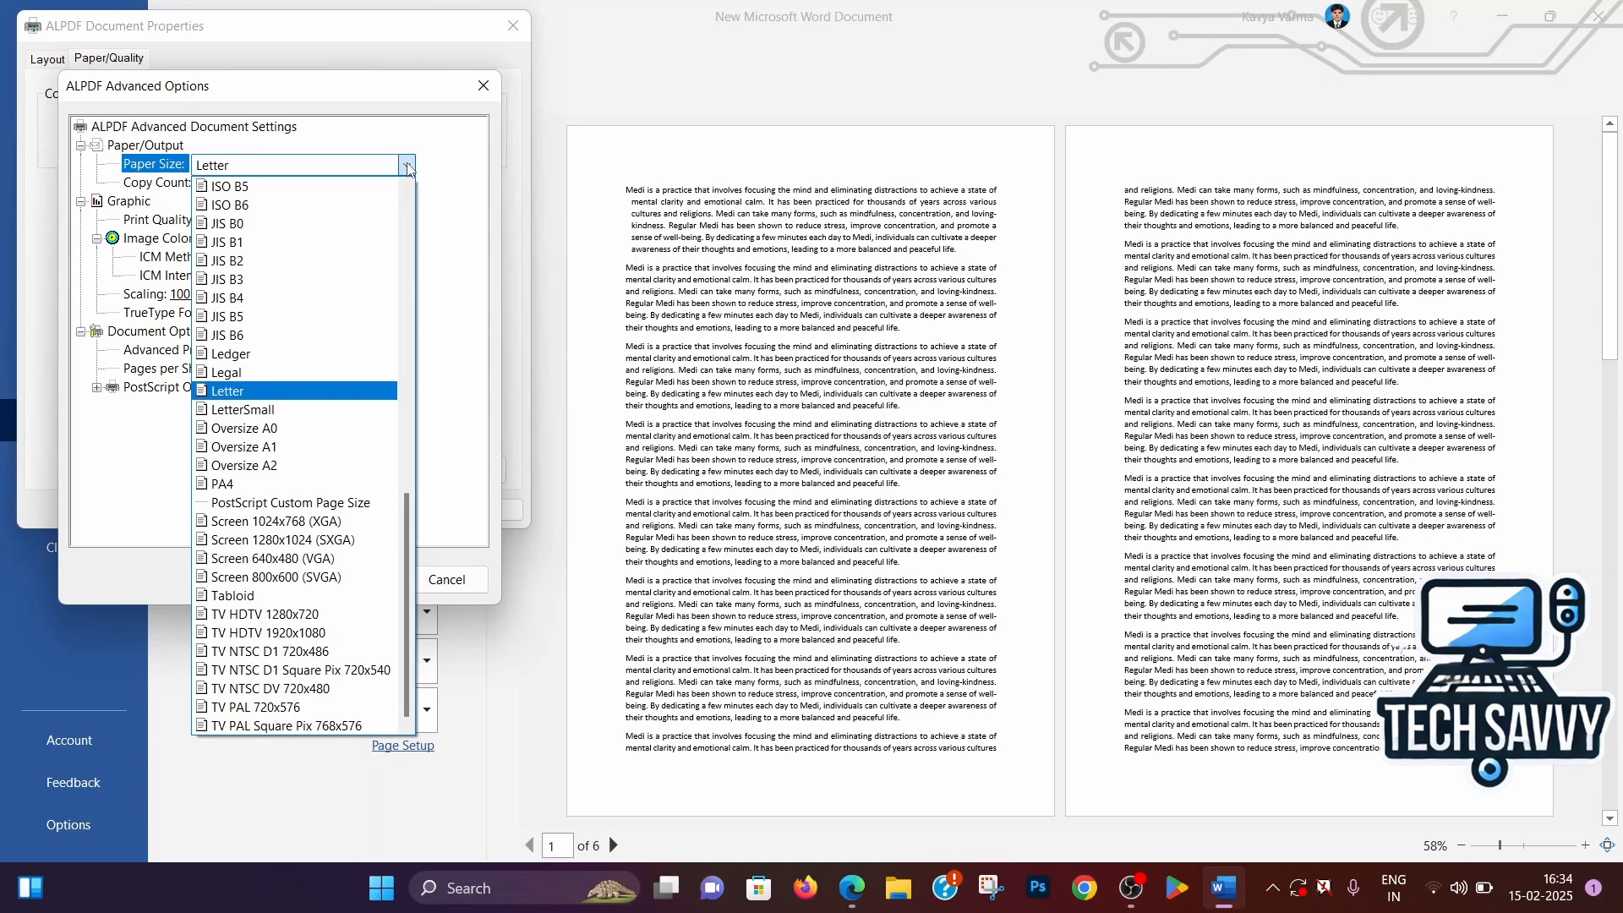
click(446, 129)
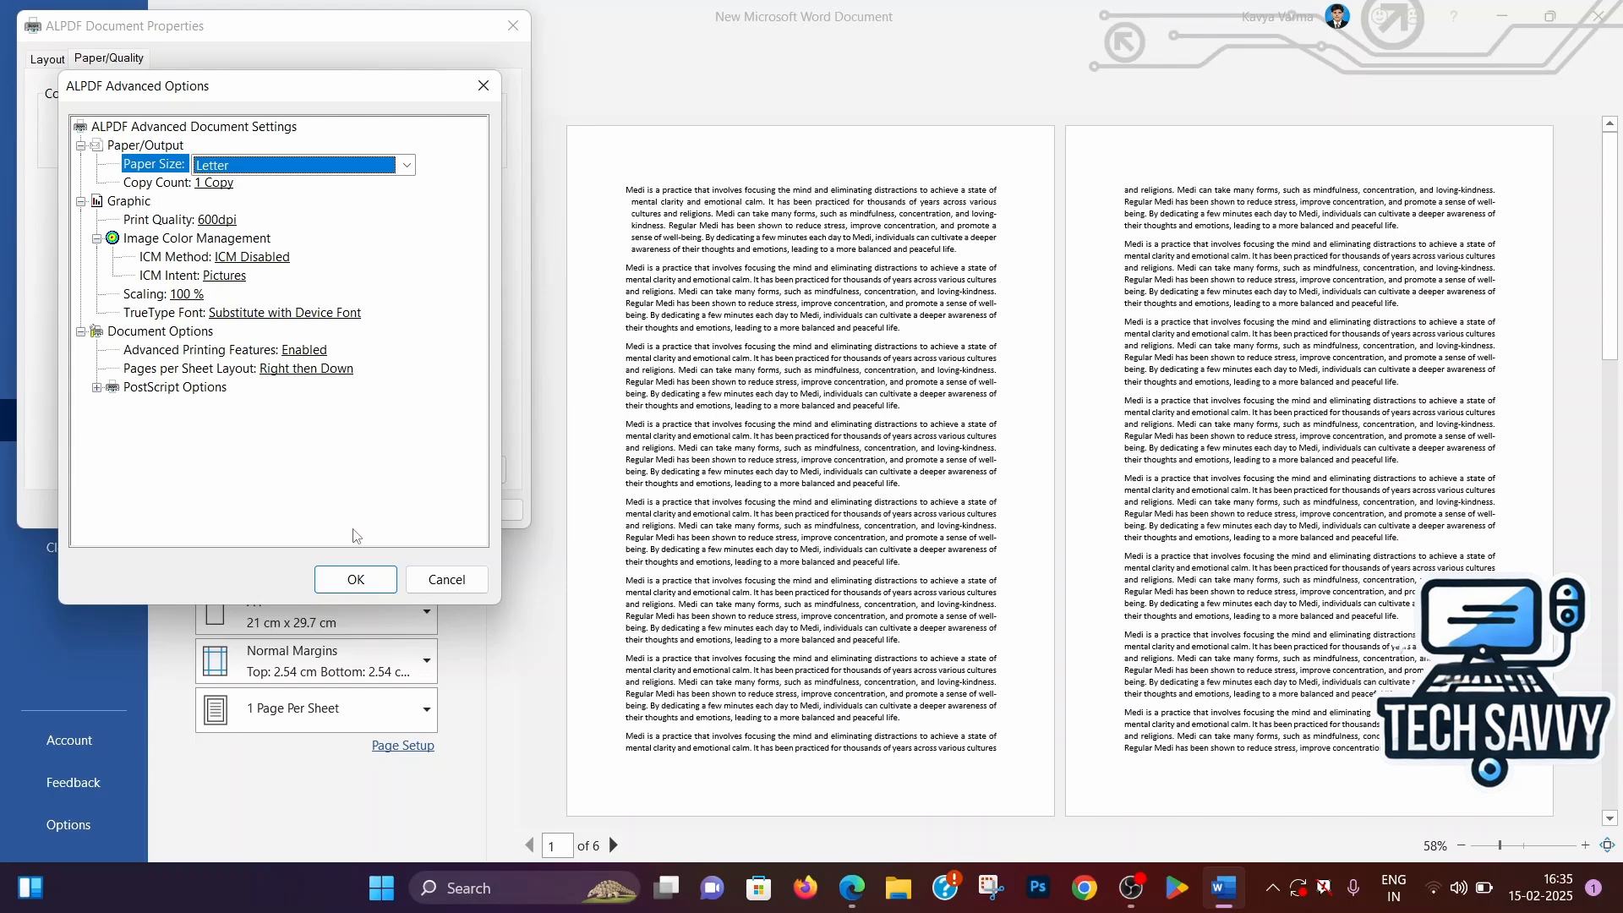
click(447, 578)
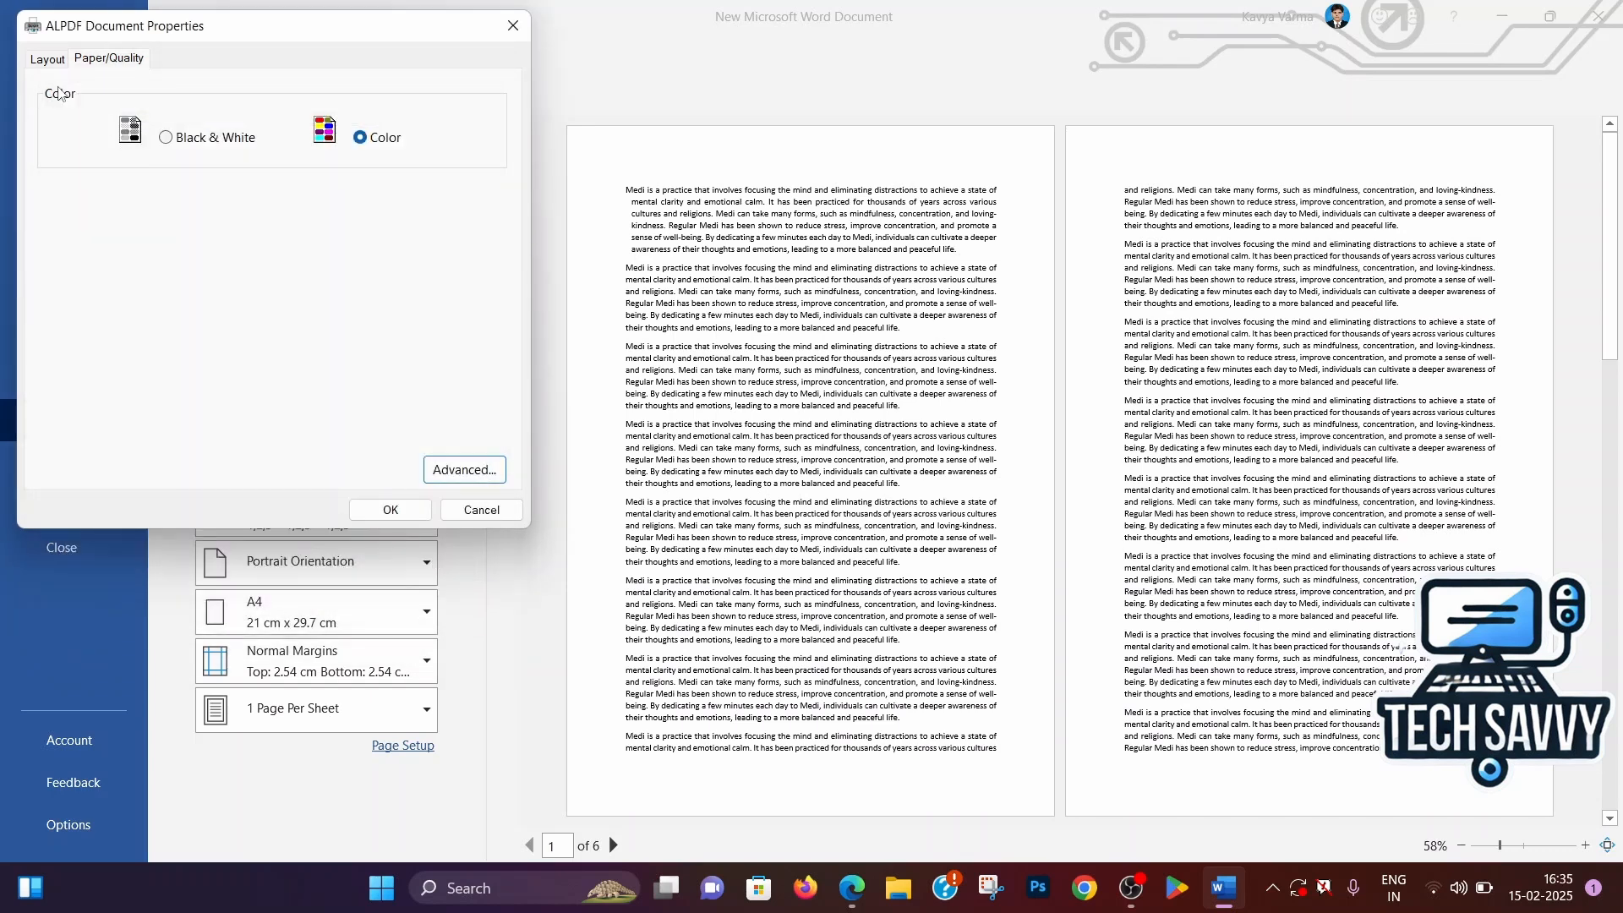
Review the printer's layout settings and its advanced graphic and document options, and close the printer properties without saving.
click(53, 58)
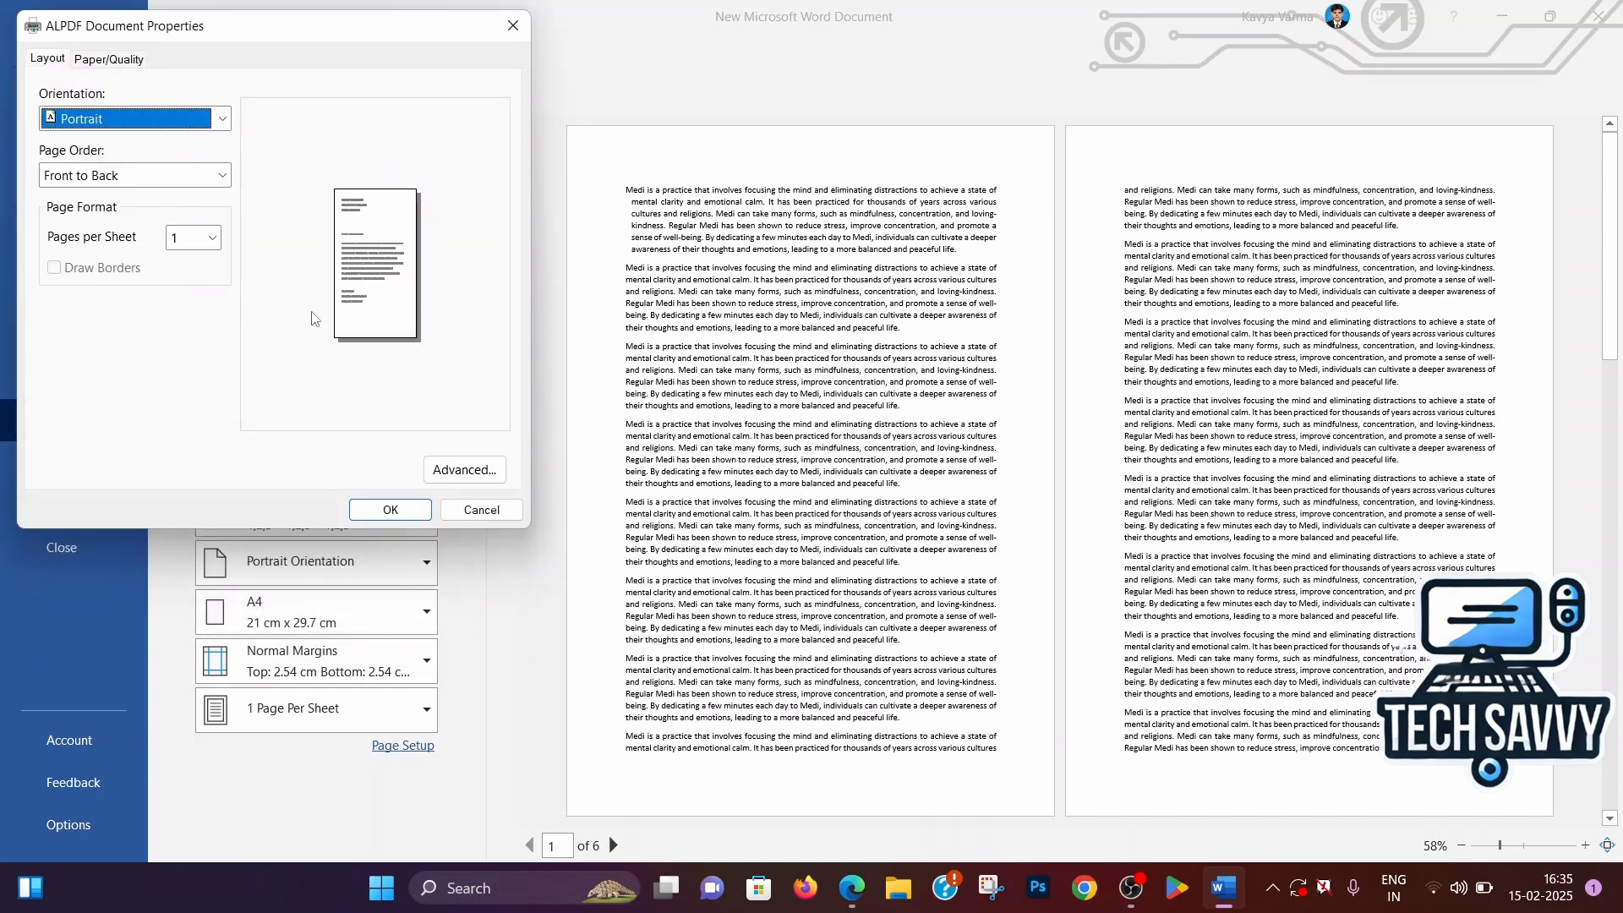
click(435, 468)
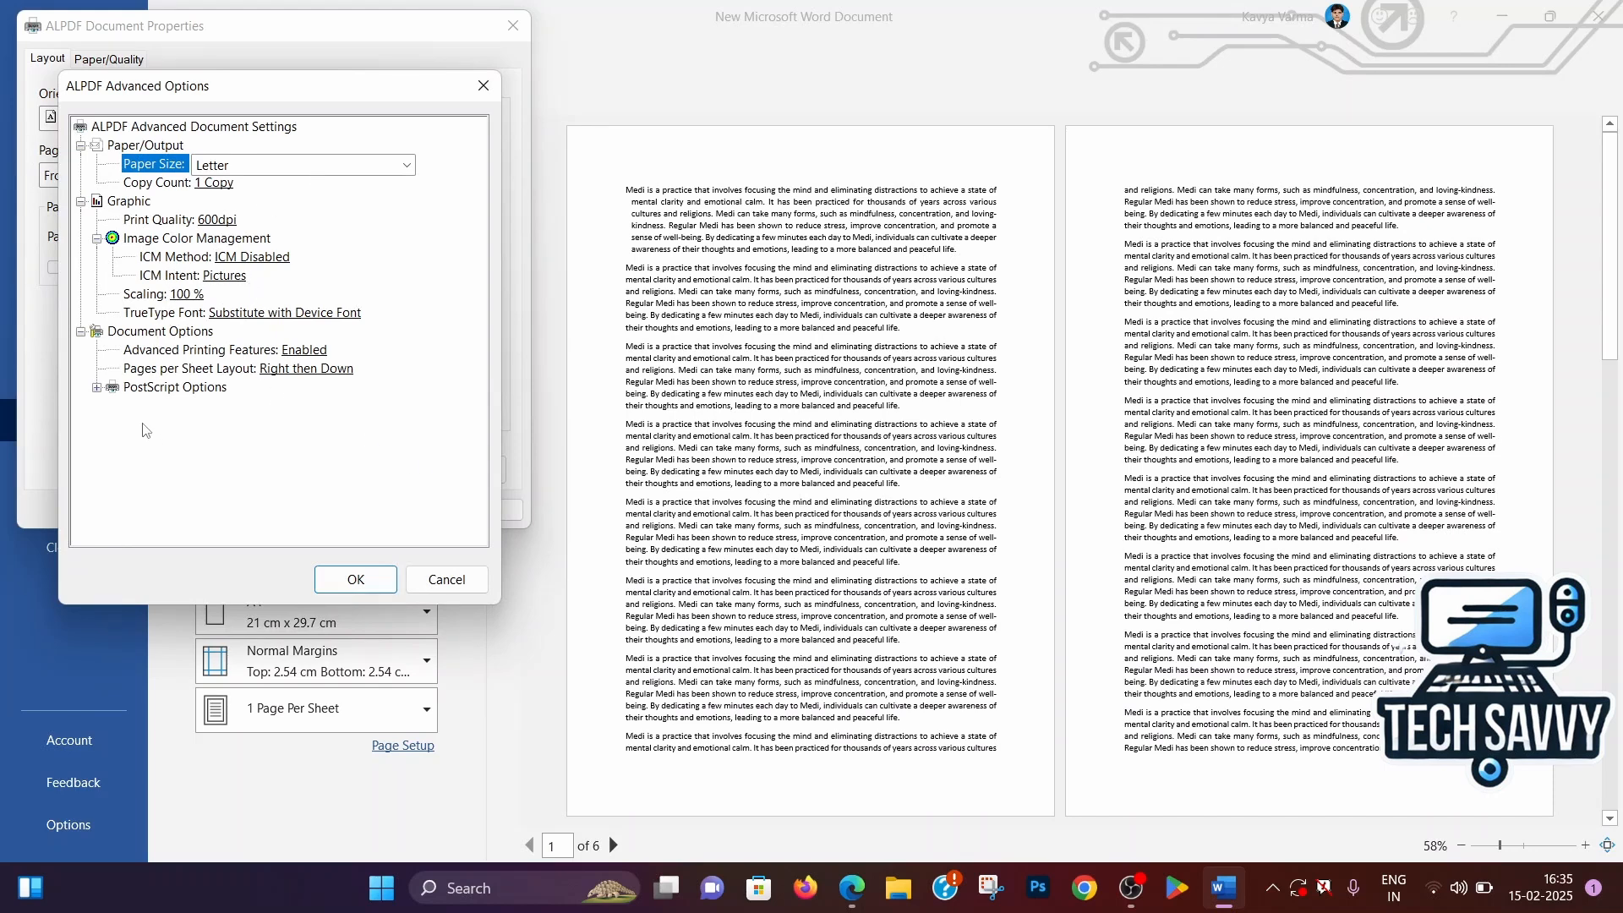
click(447, 580)
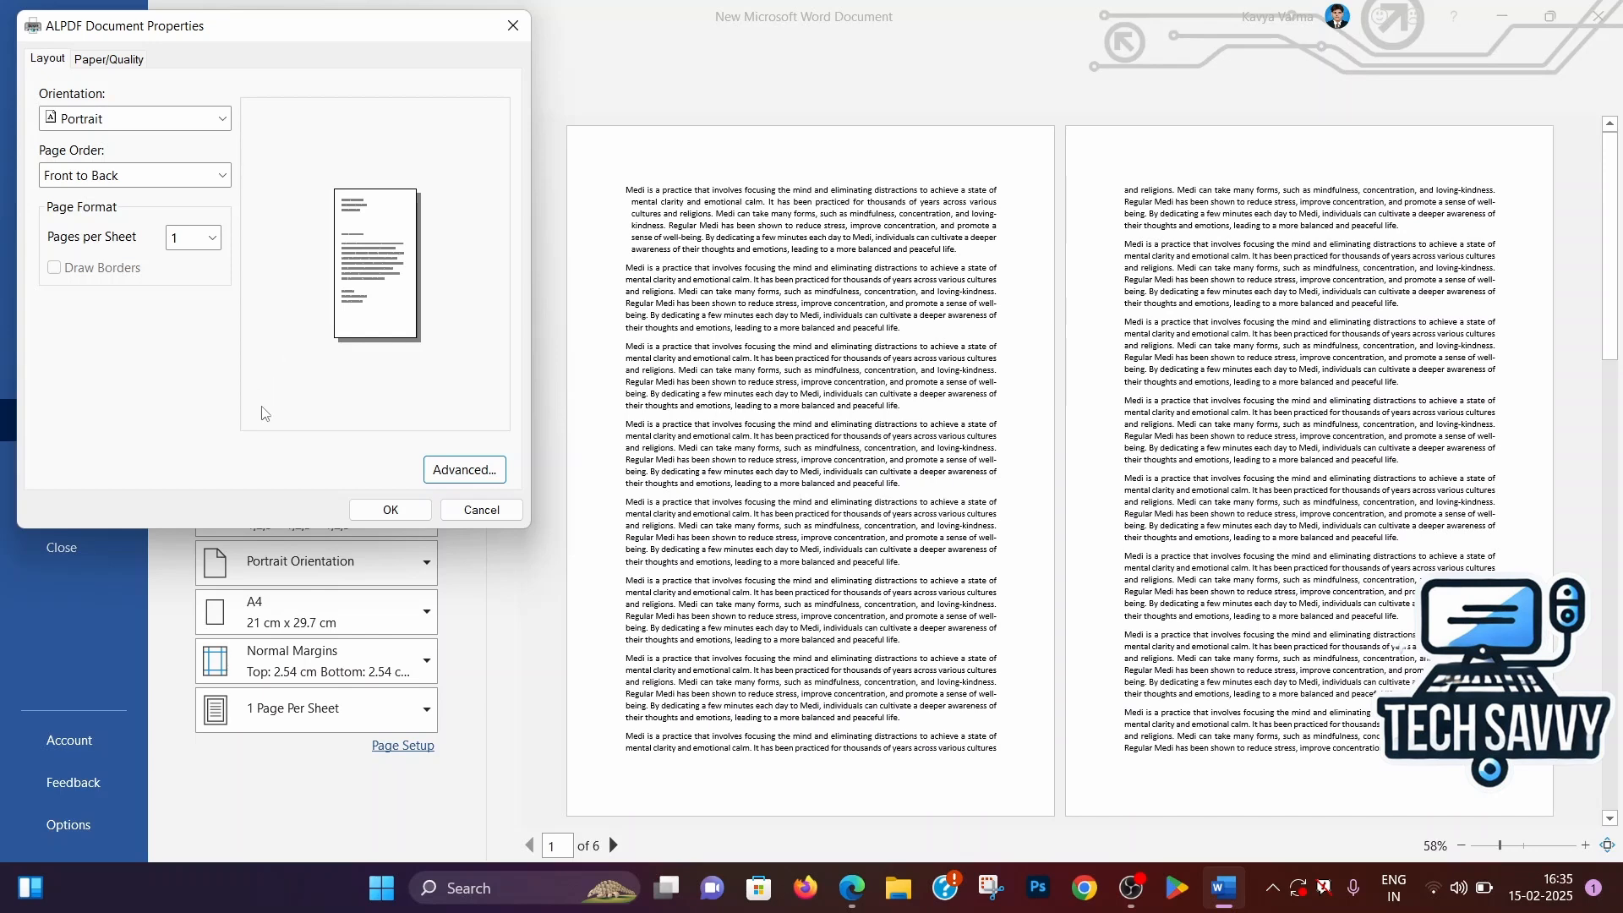
click(479, 510)
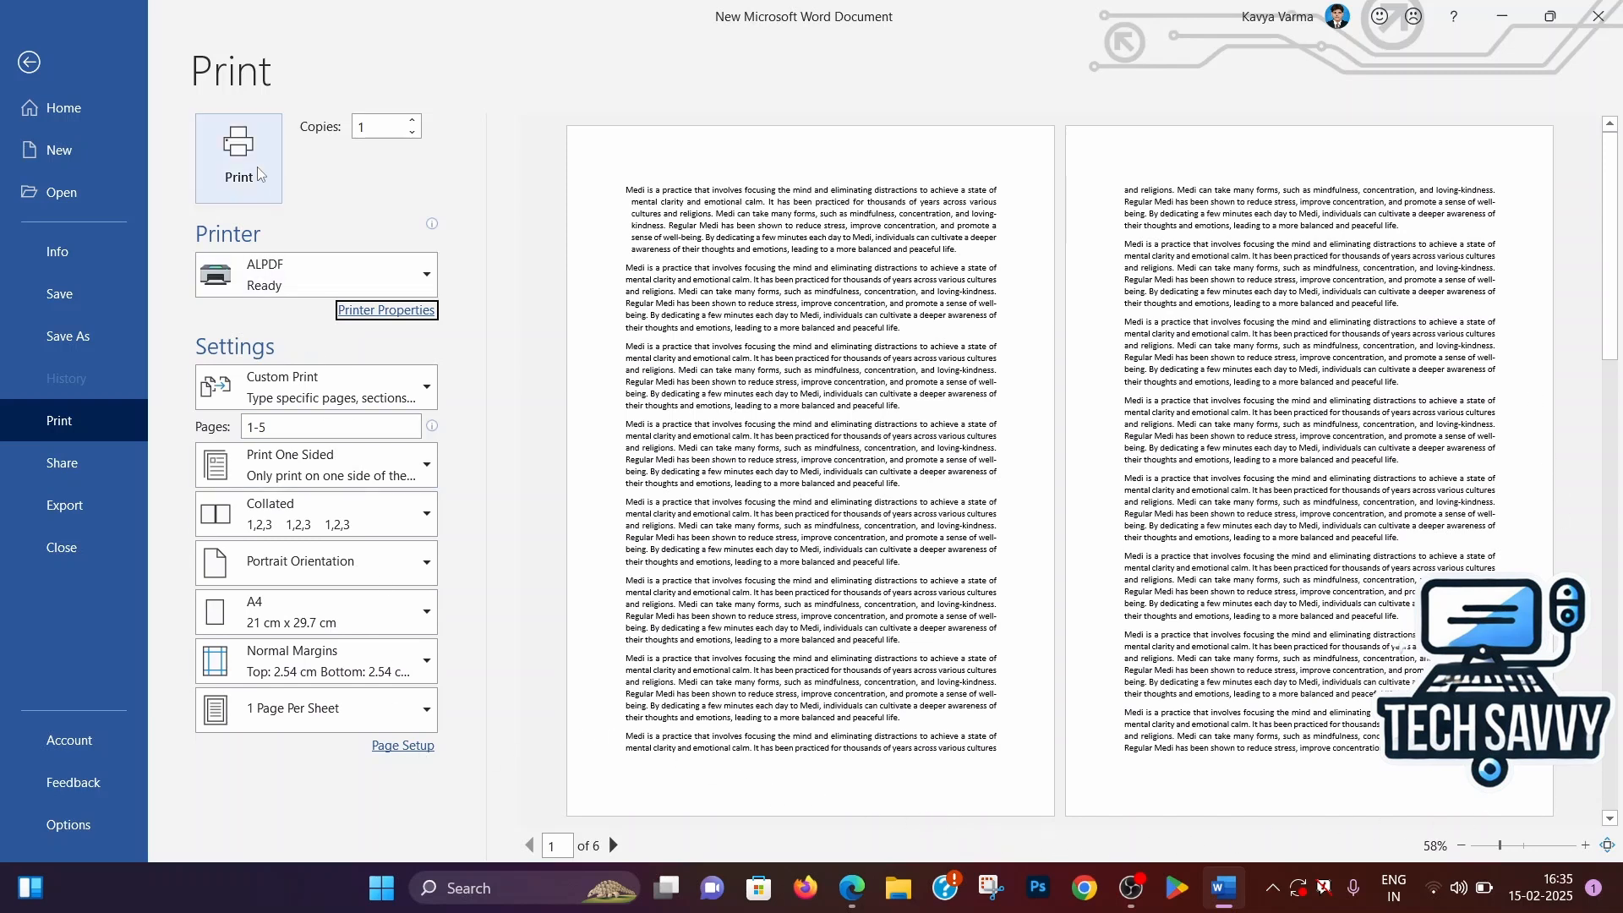
Choose the HP DeskJet 4800 series as the printer, check the list of available printers, and return to the document without printing.
click(356, 288)
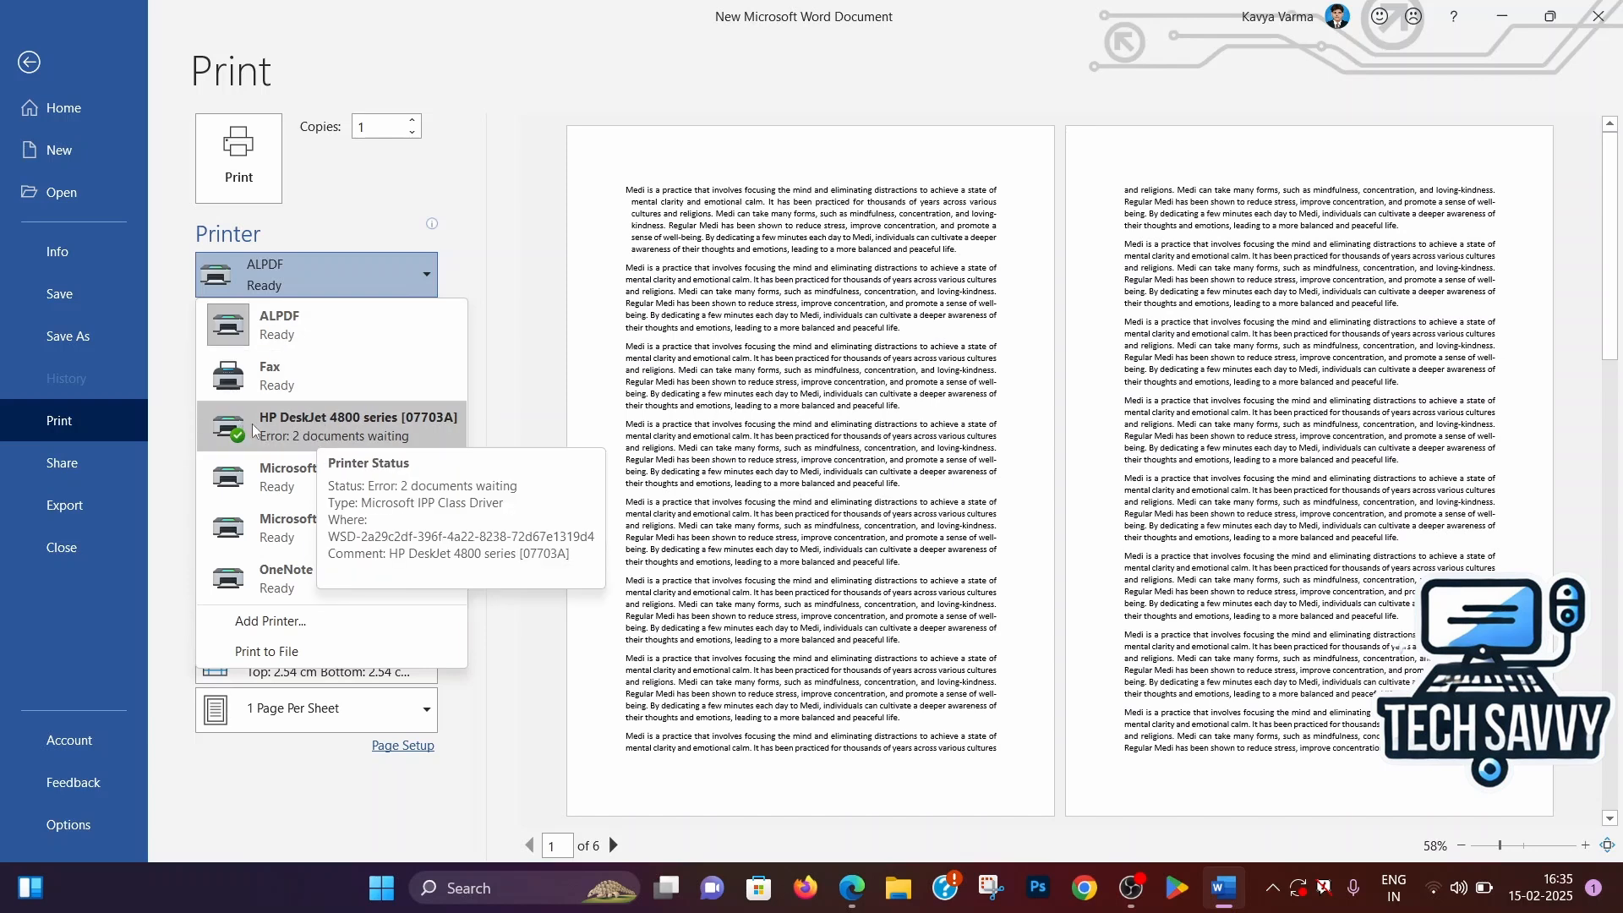
click(285, 435)
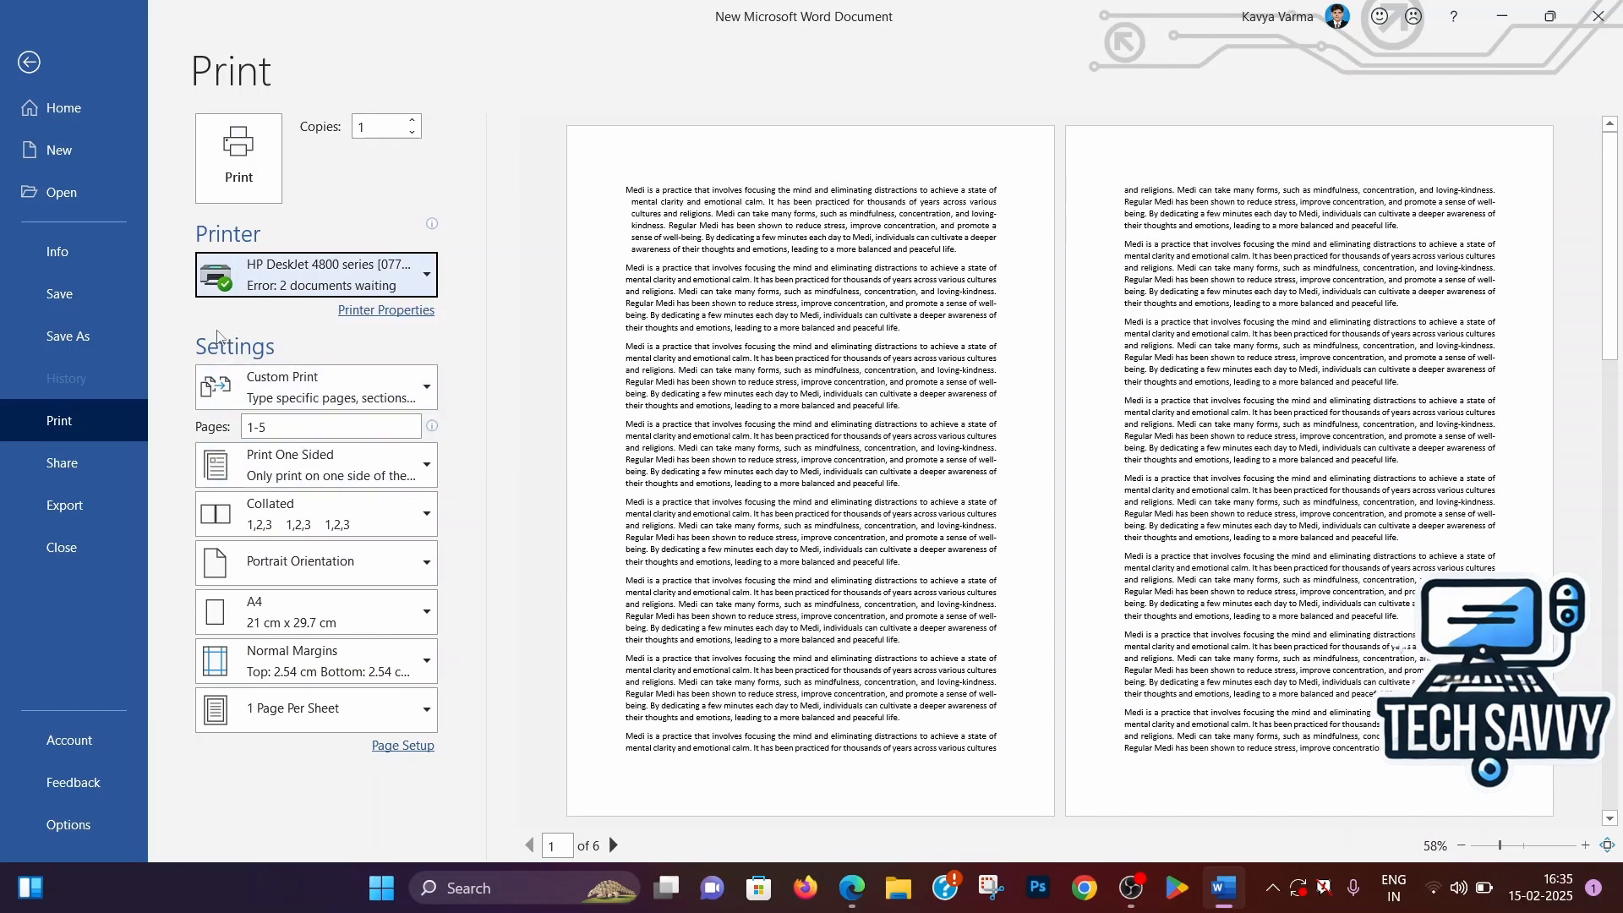
click(342, 282)
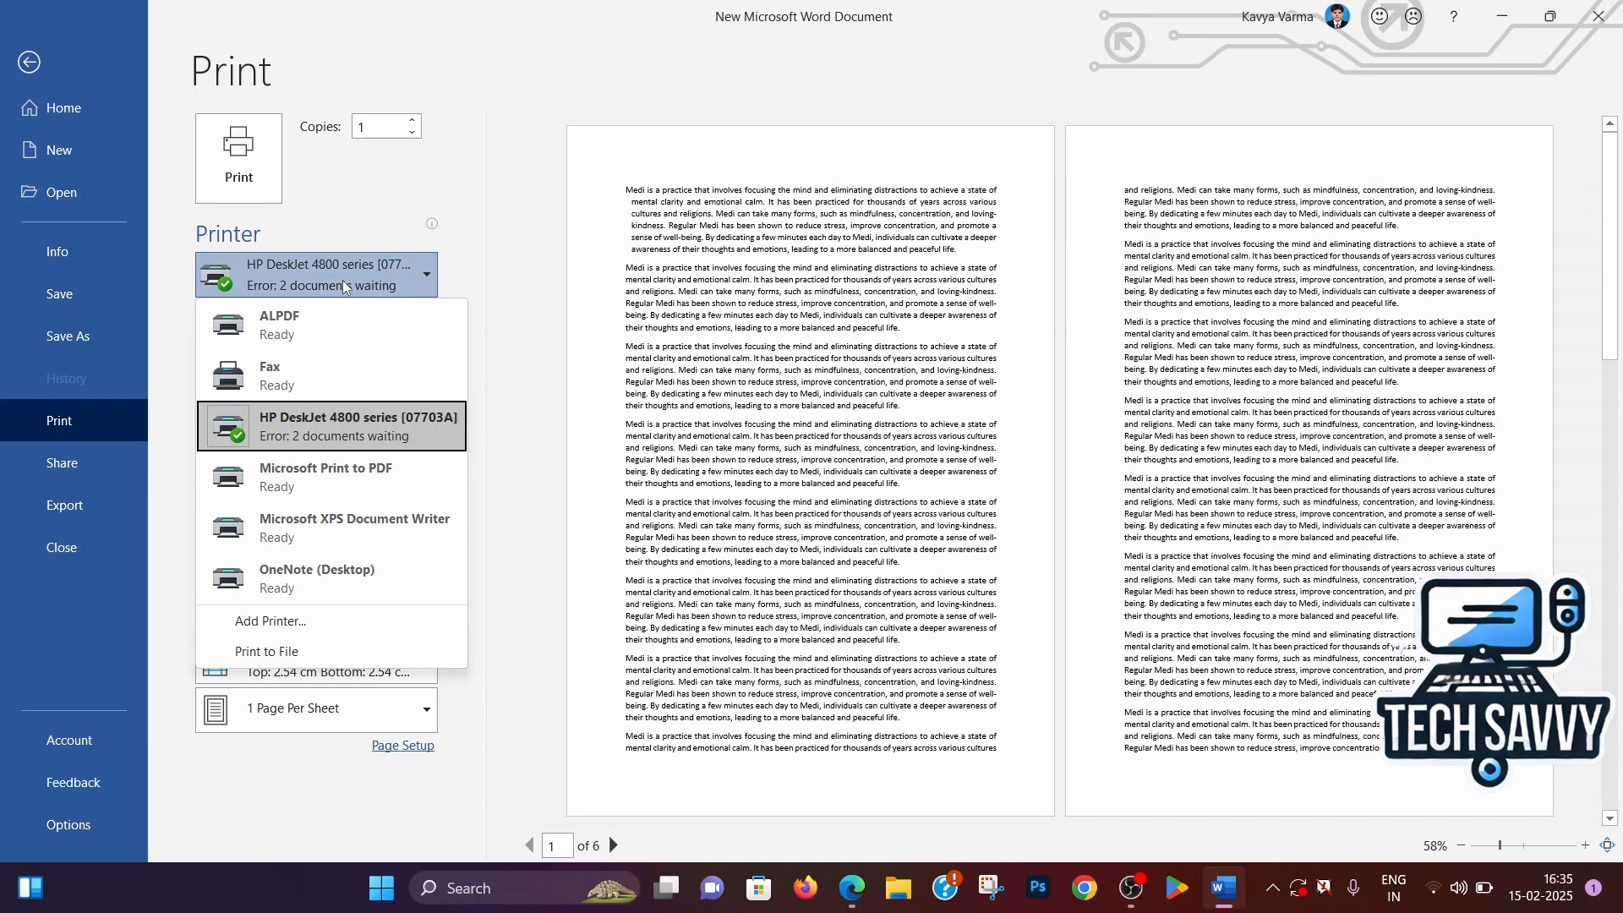
click(342, 285)
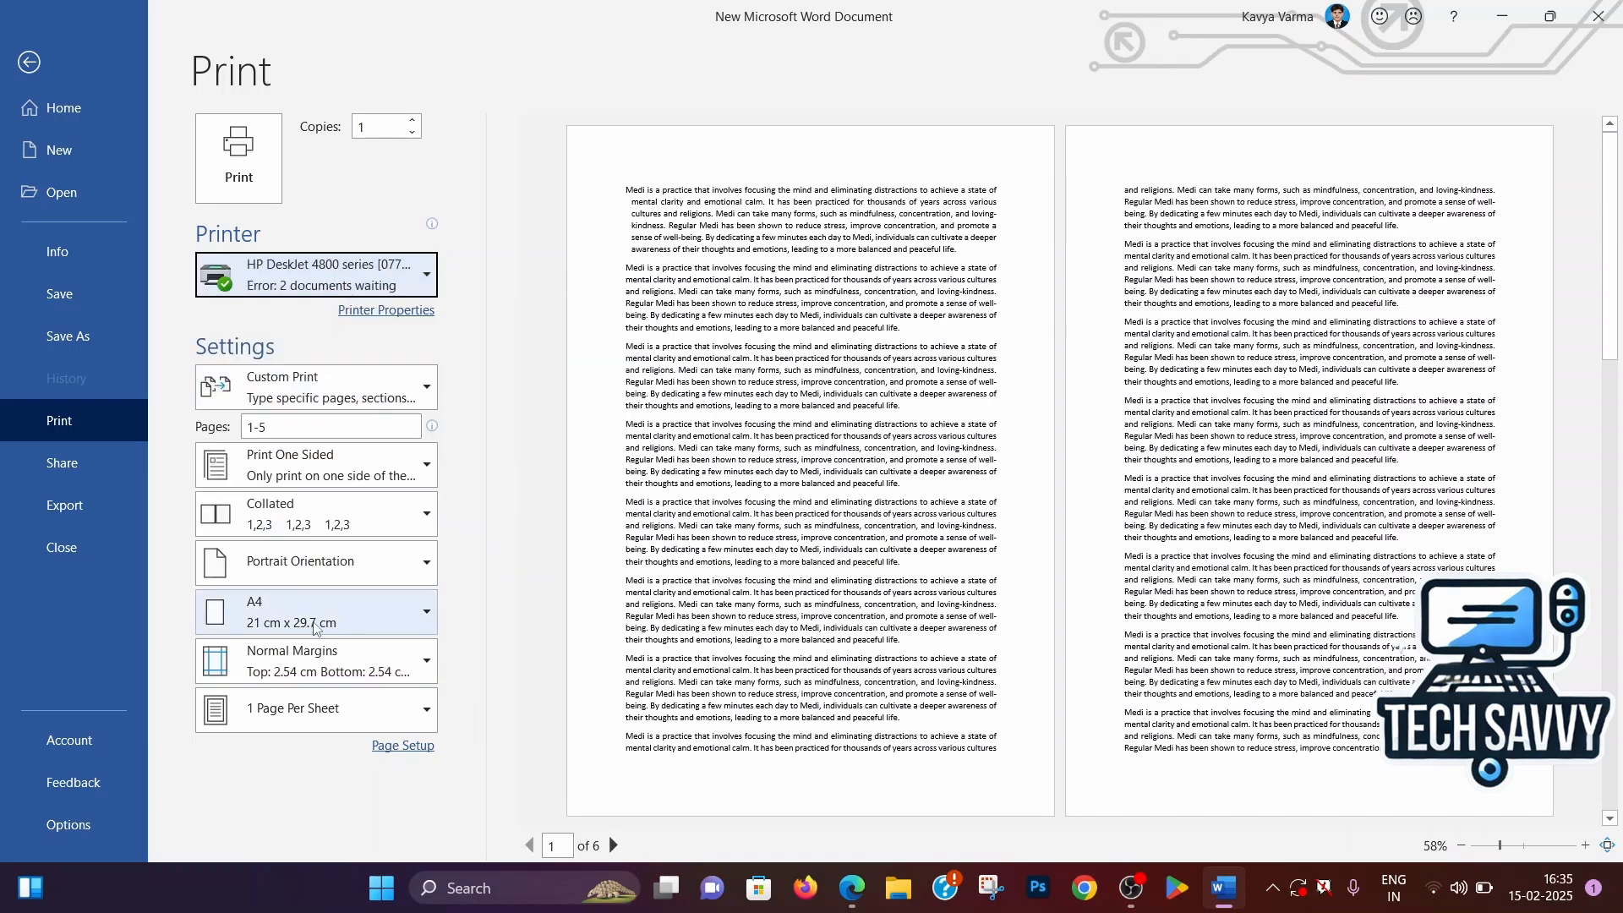
click(38, 64)
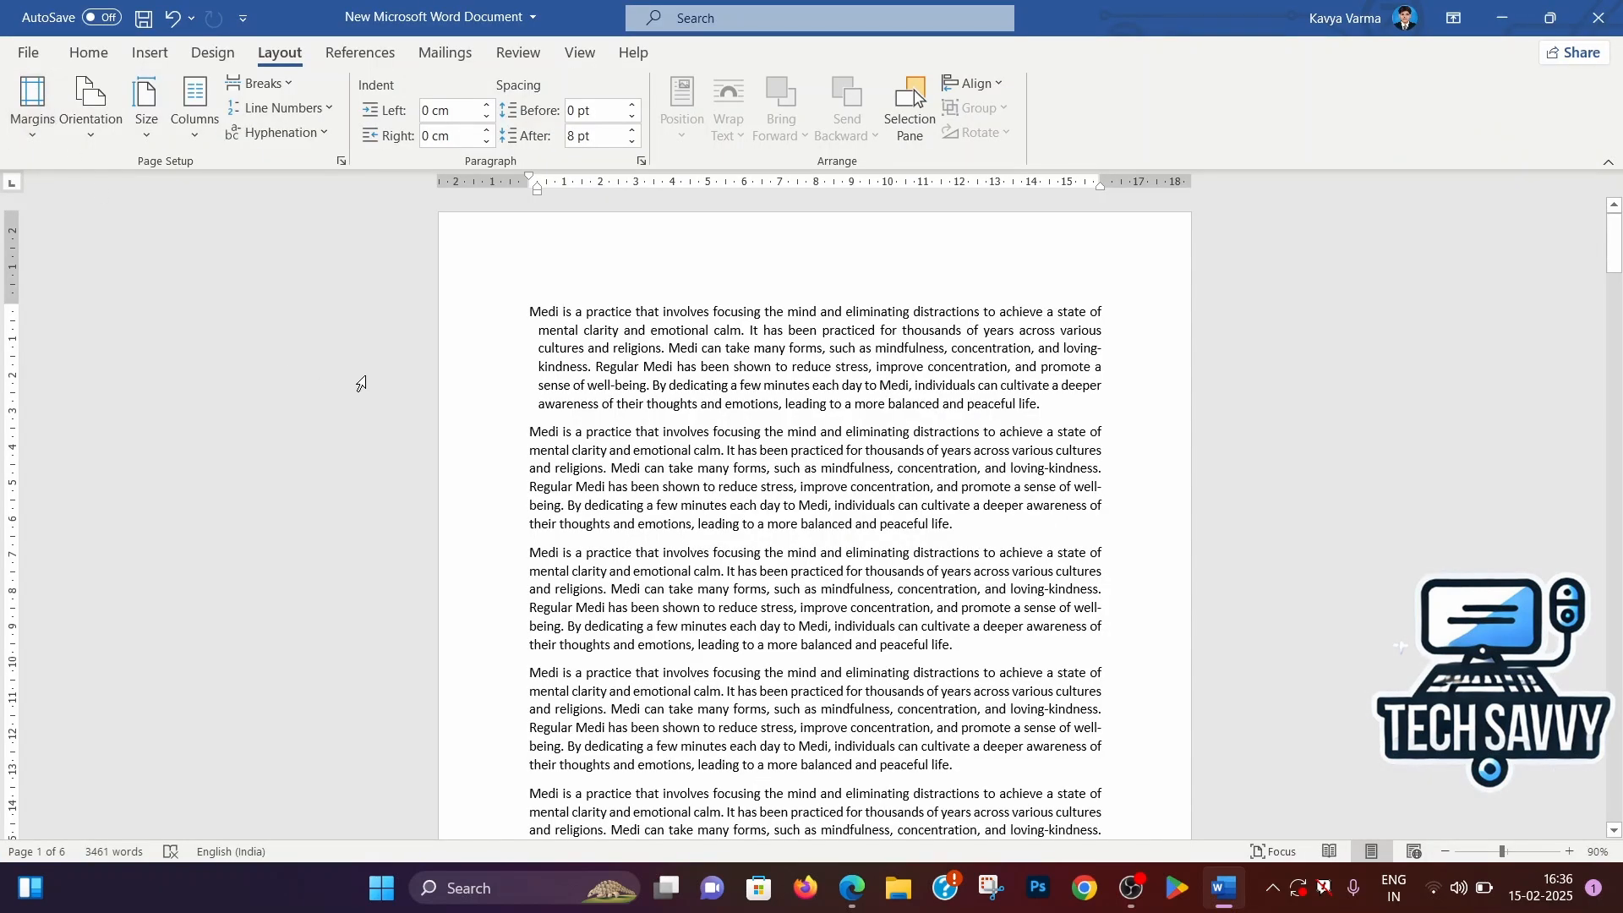